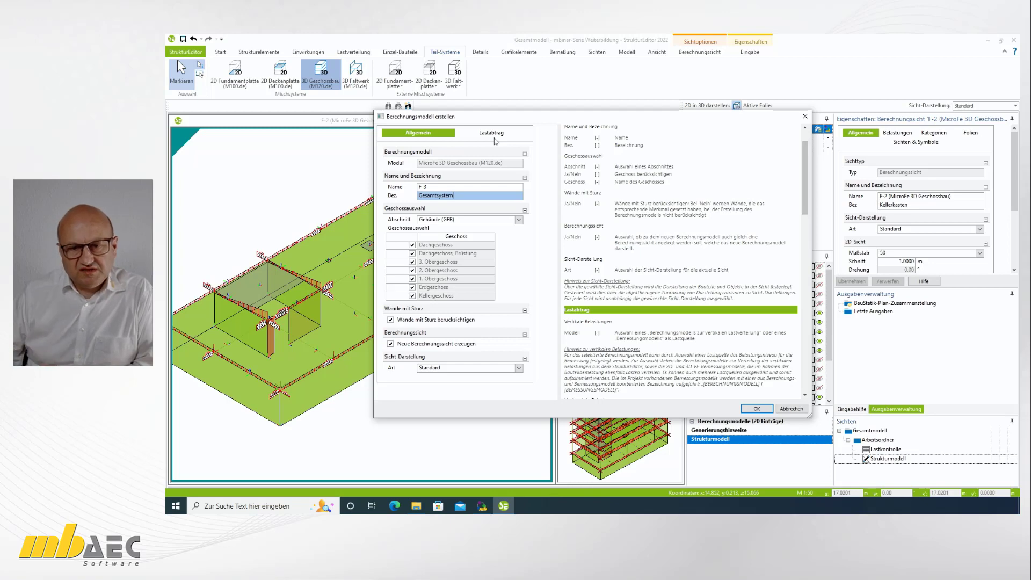
Step: Create the 3D Geschossbau calculation model F-3 "Gesamtsystem" and expand the list of MicroFe calculation models
{"action": "left_click", "coordinate": [758, 409]}
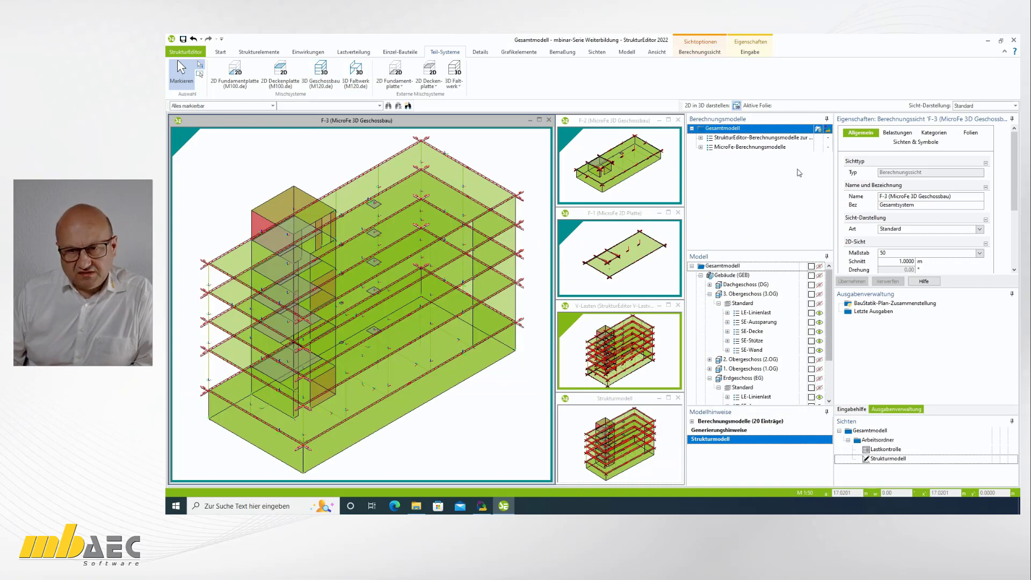
{"action": "double_click", "coordinate": [707, 147]}
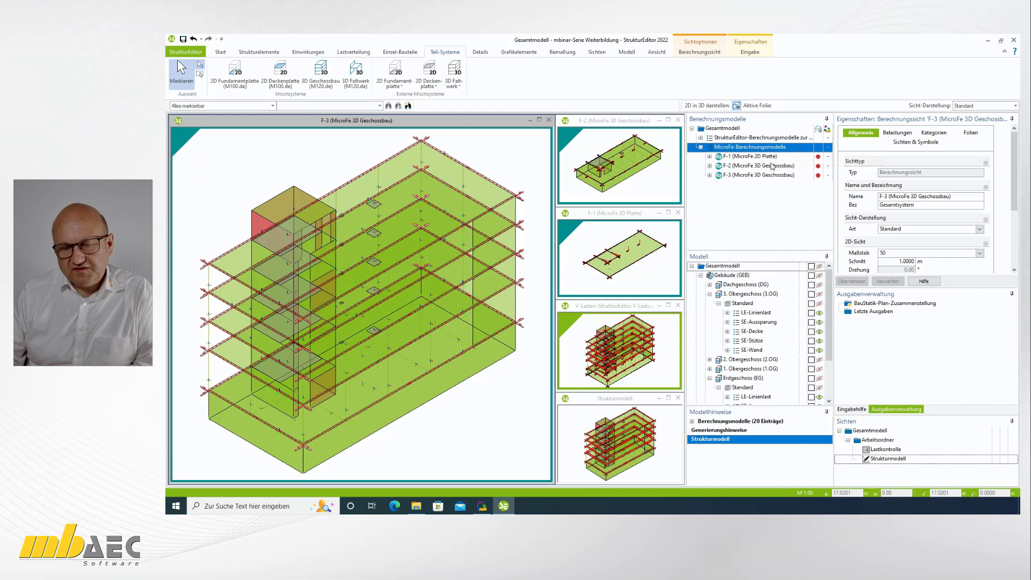
Step: Release all calculation models, F-1, F-2 and F-3, from the structural model
{"action": "left_click", "coordinate": [222, 53]}
{"action": "left_click", "coordinate": [227, 89]}
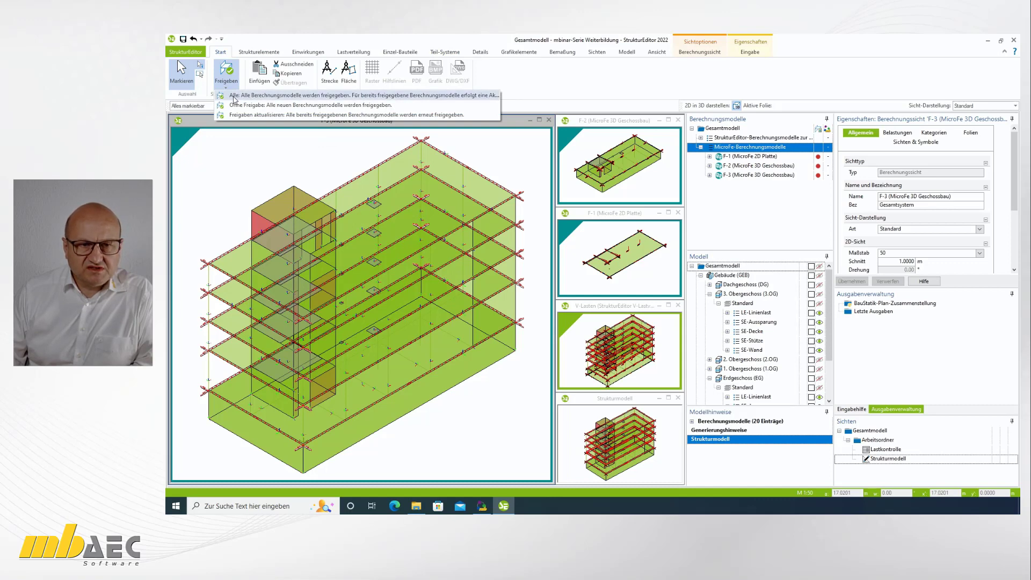
{"action": "left_click", "coordinate": [234, 95]}
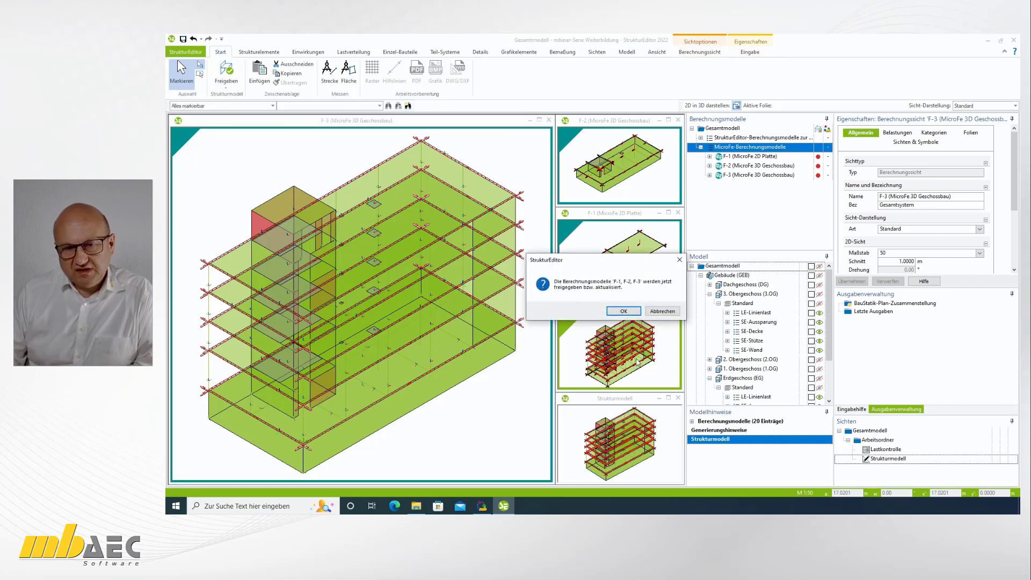
{"action": "left_click", "coordinate": [624, 311]}
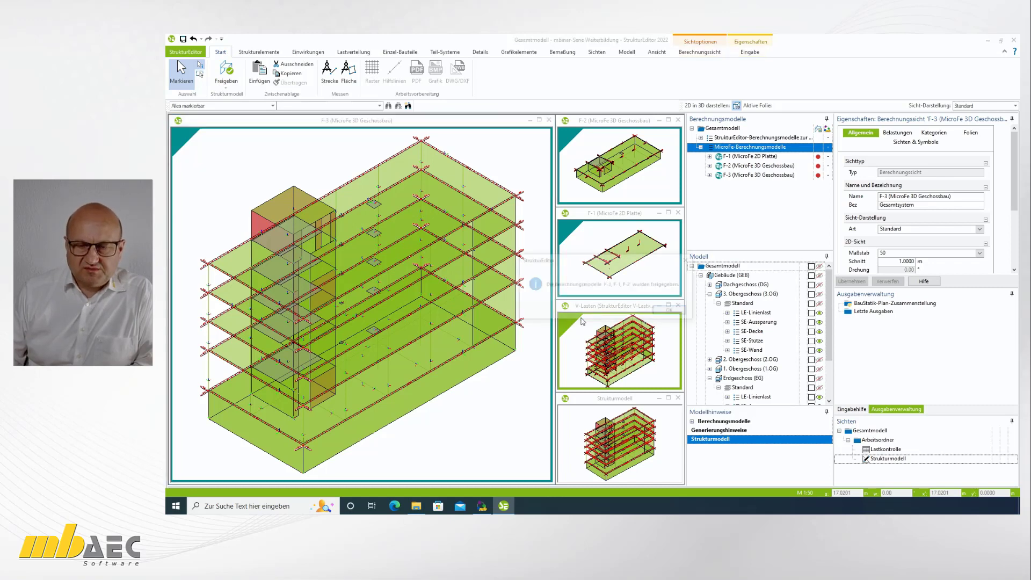
{"action": "left_click", "coordinate": [660, 312]}
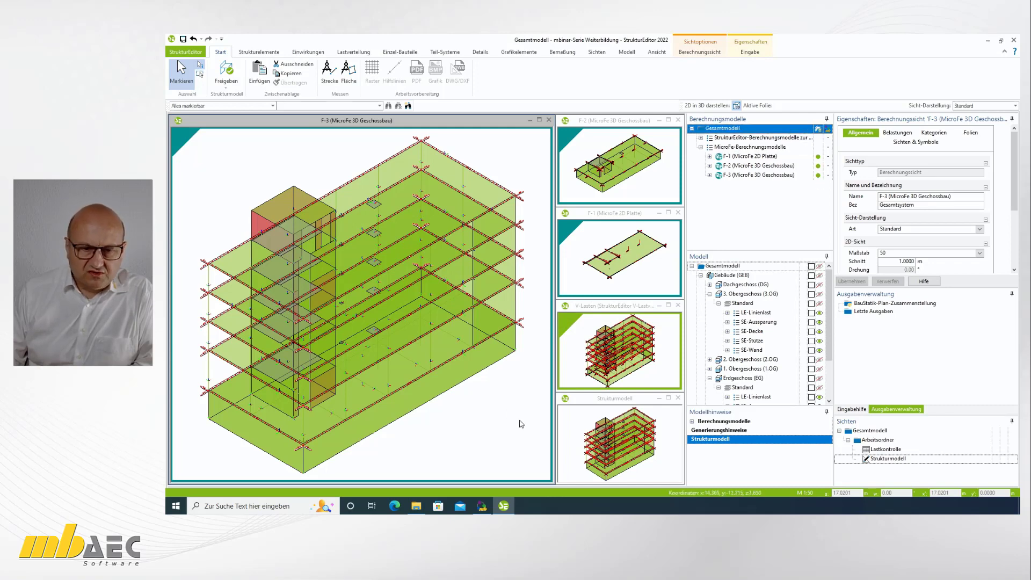
Step: Switch to the ProjectManager and open the released calculation model F-1 "Bodenplatte" as a MicroFe model
{"action": "left_click", "coordinate": [481, 507]}
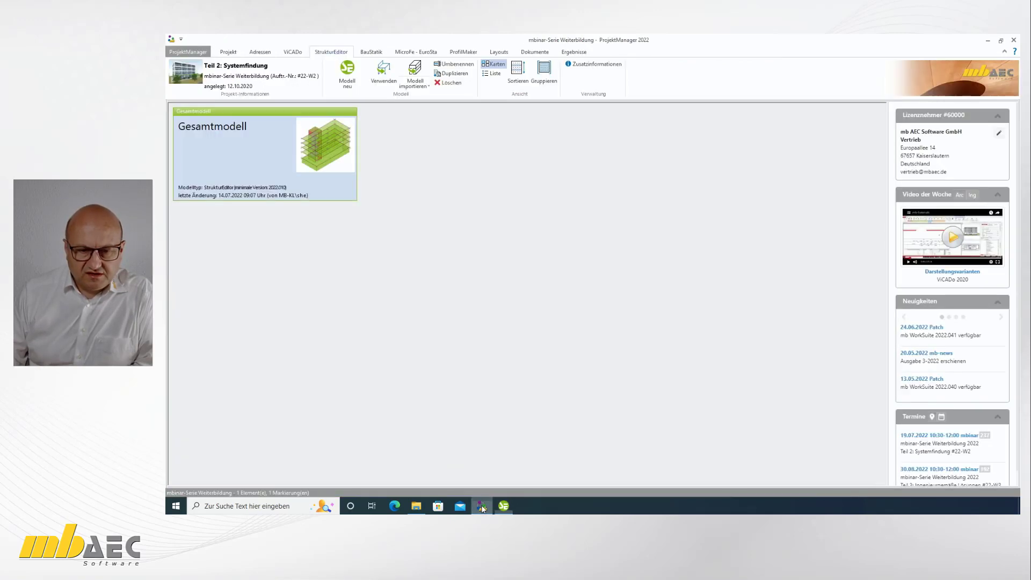
{"action": "left_click", "coordinate": [424, 53]}
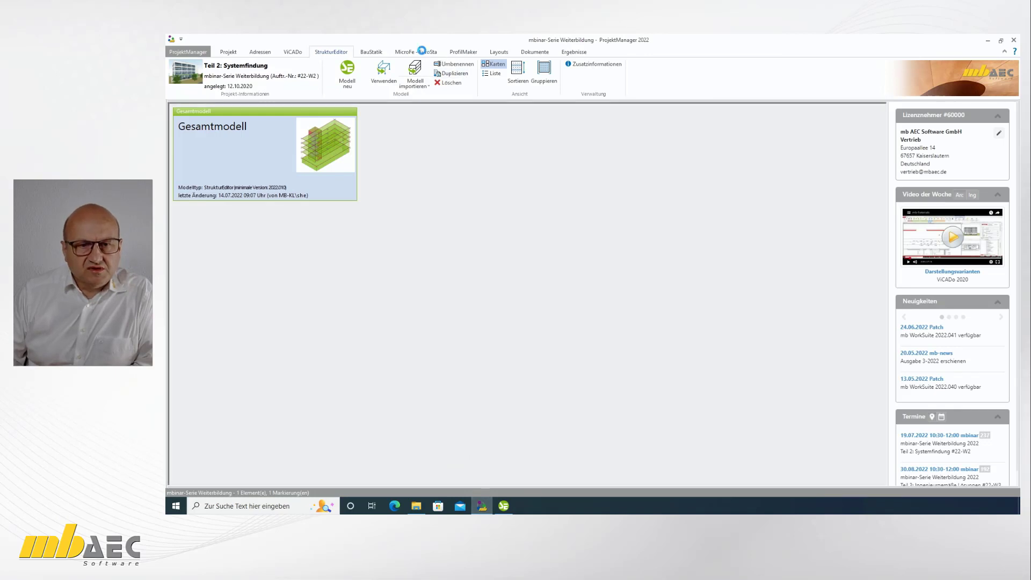
{"action": "left_click", "coordinate": [387, 80]}
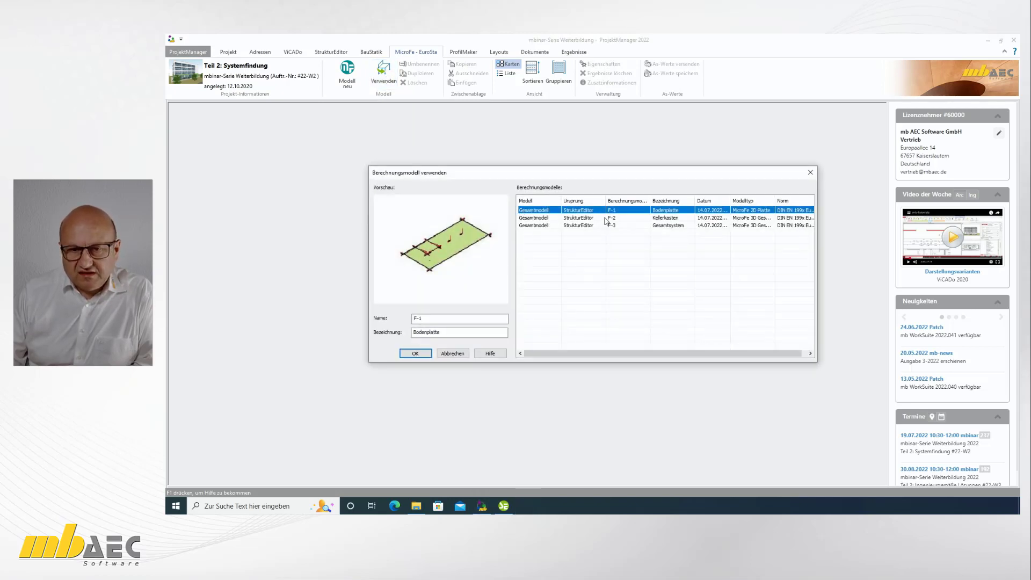
{"action": "left_click", "coordinate": [415, 354]}
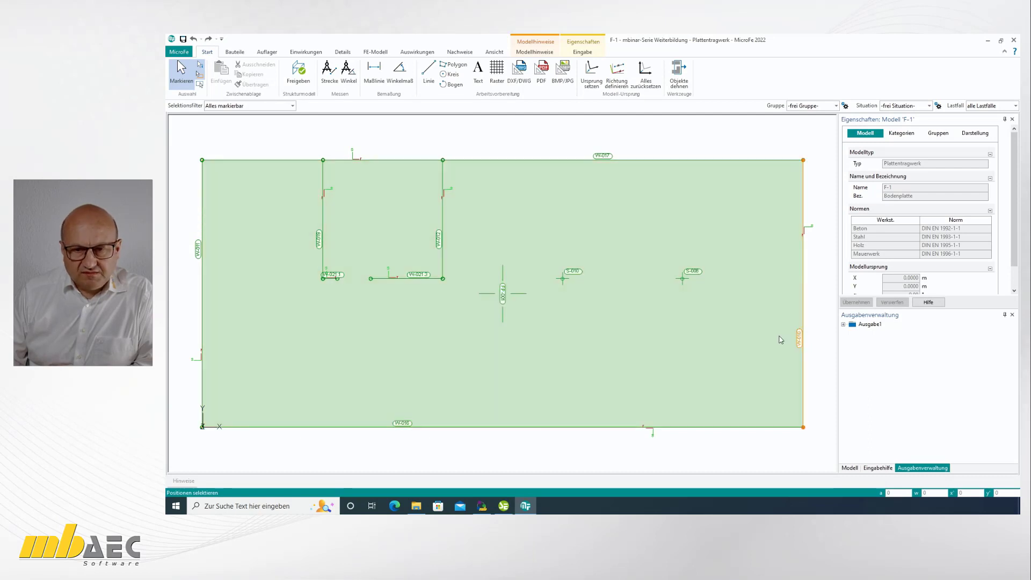
Step: Place a Steifeziffer surface bedding around the floor slab by adopting the slab's polygon with a 6 m offset
{"action": "mouse_move", "coordinate": [684, 282]}
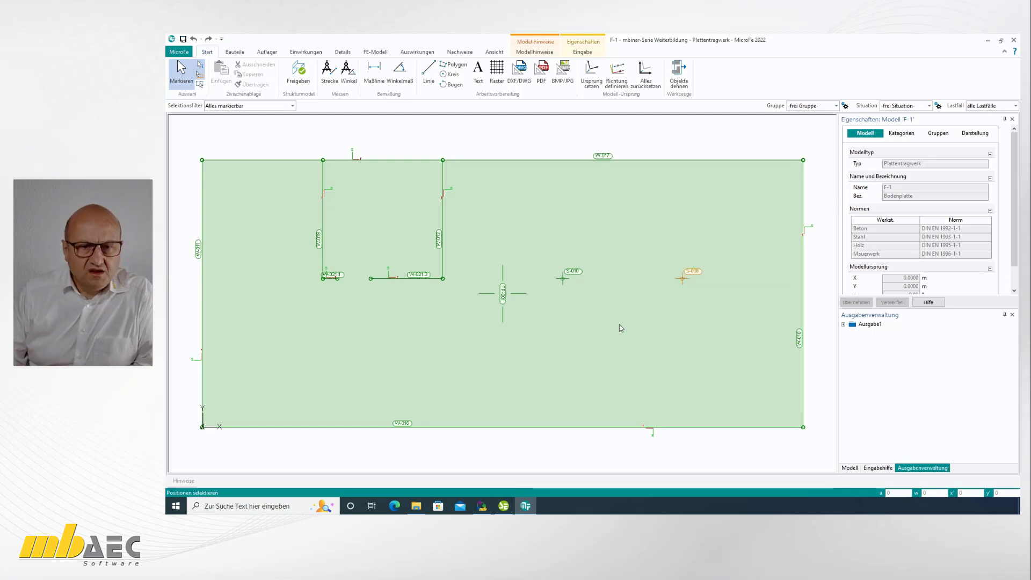
{"action": "scroll", "coordinate": [611, 330], "scroll_direction": "down", "scroll_amount": 1}
{"action": "scroll", "coordinate": [611, 330], "scroll_direction": "down", "scroll_amount": 1}
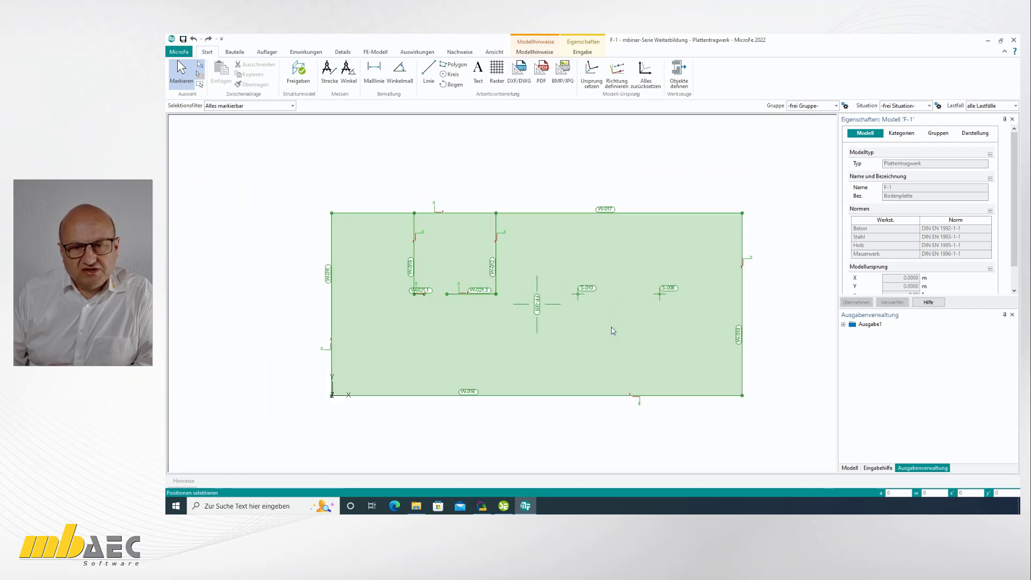
{"action": "middle_click_drag", "start_coordinate": [611, 330], "coordinate": [575, 307]}
{"action": "scroll", "coordinate": [573, 306], "scroll_direction": "down", "scroll_amount": 1}
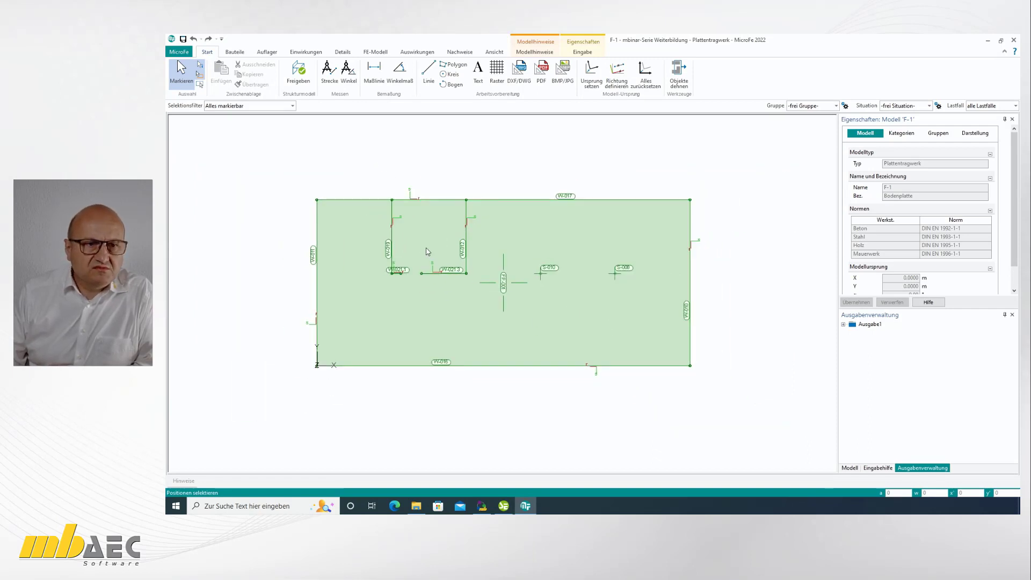
{"action": "left_click", "coordinate": [268, 53]}
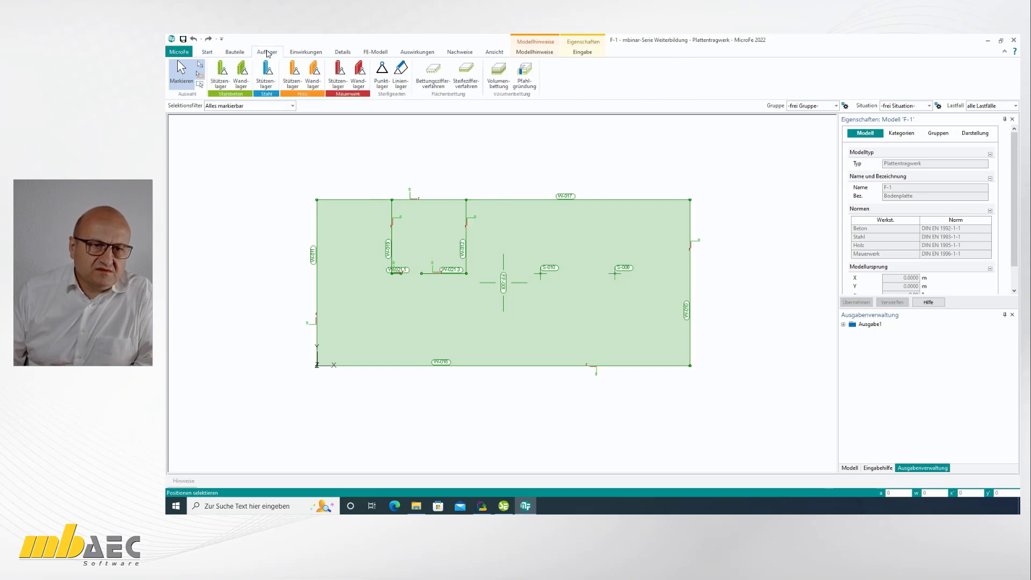
{"action": "left_click", "coordinate": [465, 72]}
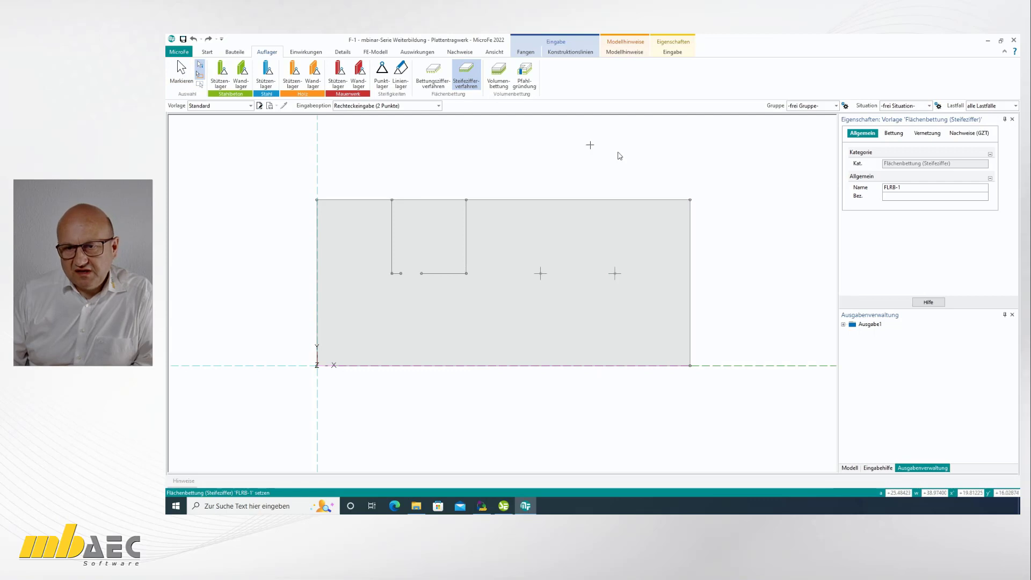
{"action": "left_click", "coordinate": [893, 134]}
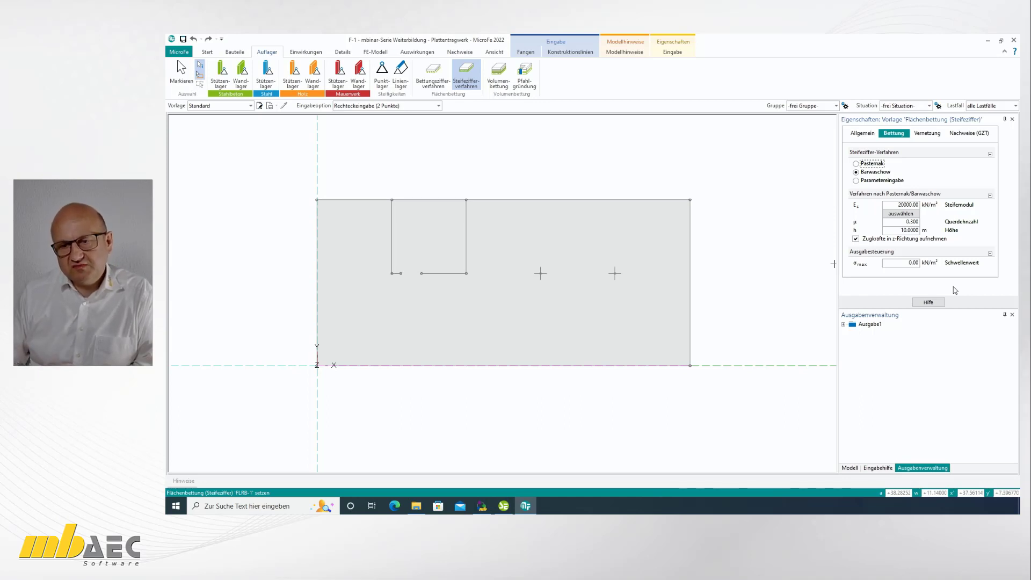
{"action": "left_click", "coordinate": [439, 106]}
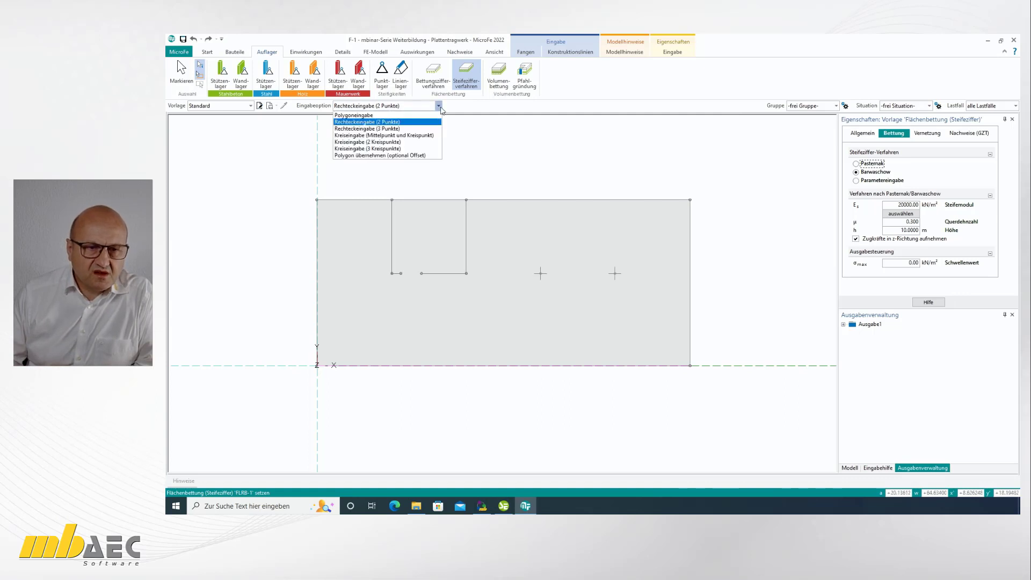
{"action": "left_click", "coordinate": [421, 156]}
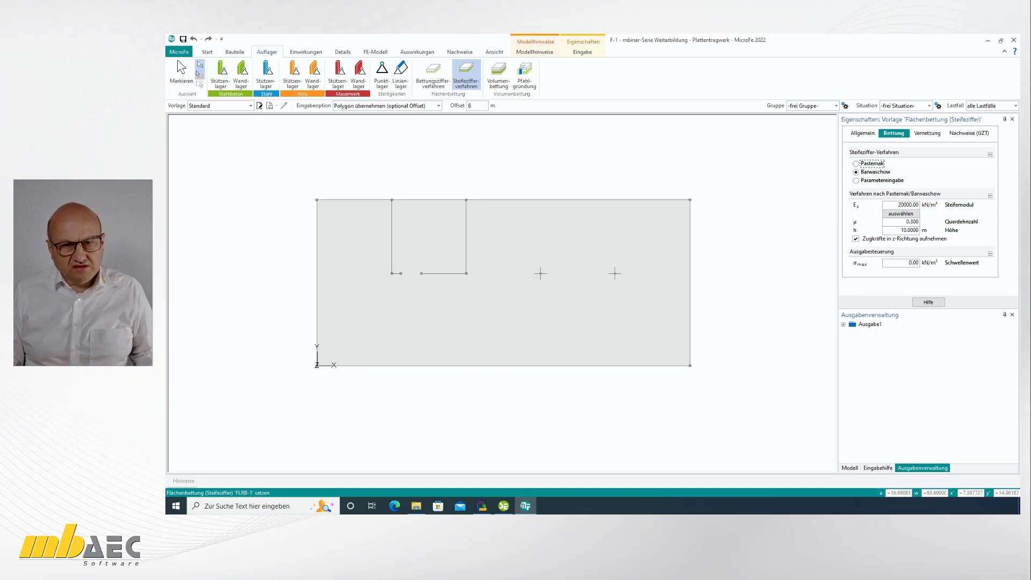
{"action": "left_click", "coordinate": [218, 106]}
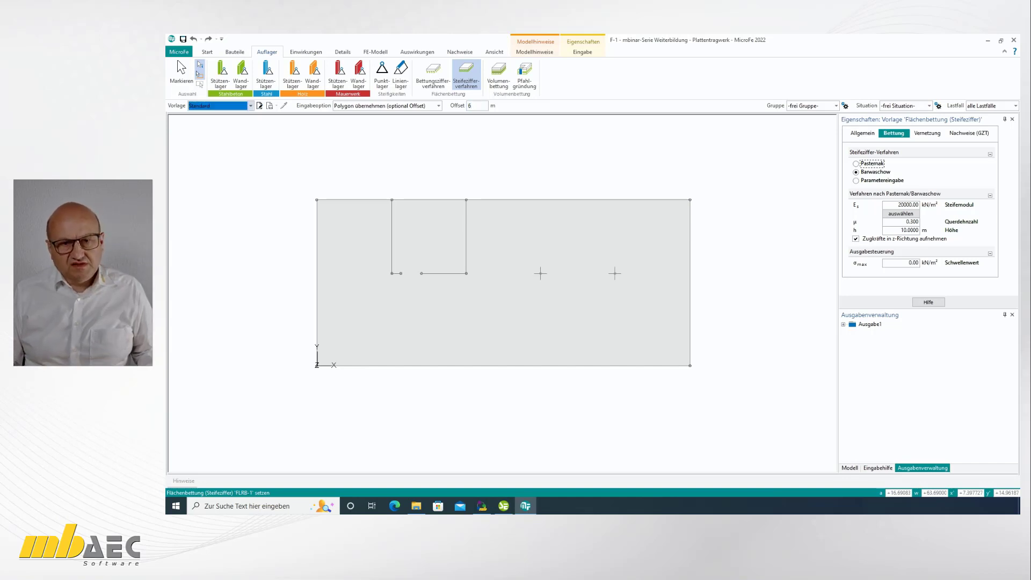
{"action": "left_click", "coordinate": [573, 199]}
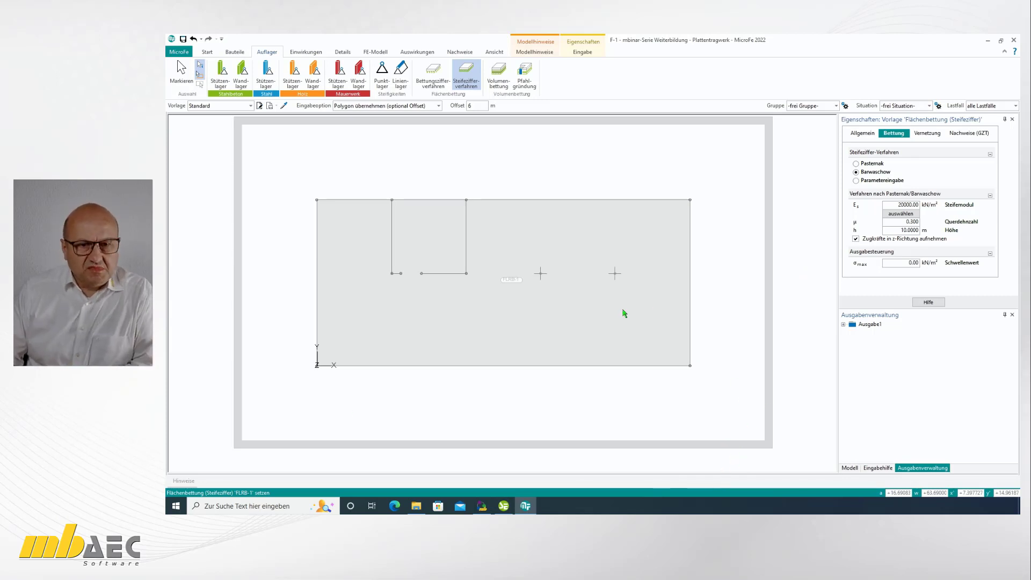
{"action": "left_click", "coordinate": [181, 70]}
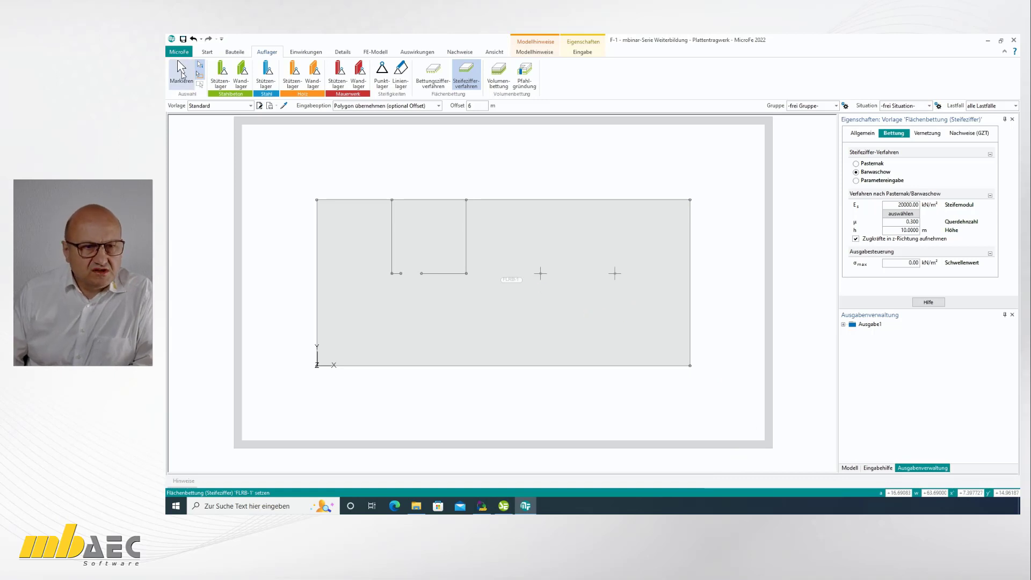
Step: Turn off the minimum longitudinal reinforcement (Längsbewehrung) in the ULS checks of the floor slab and apply the change
{"action": "left_click", "coordinate": [582, 243]}
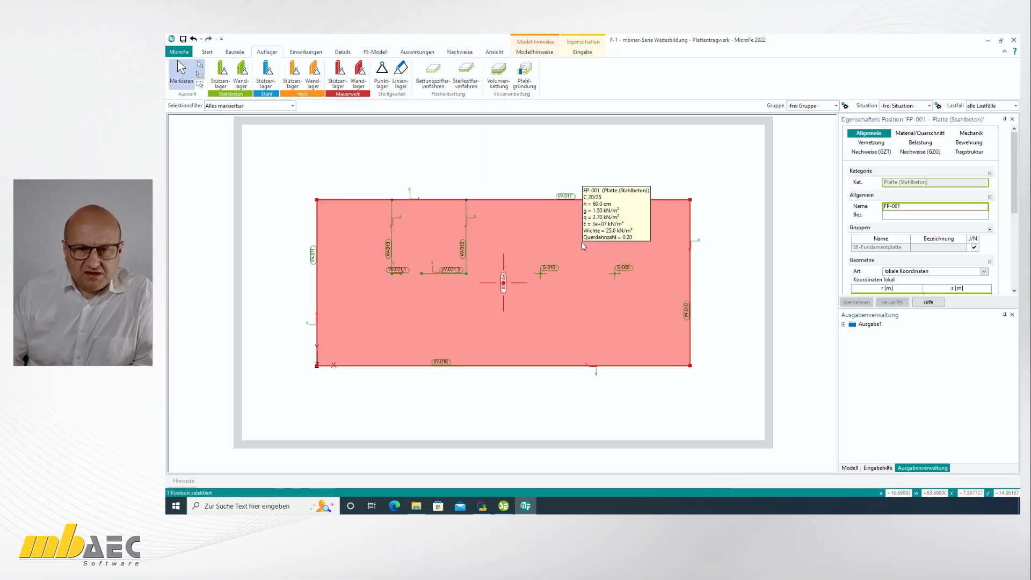
{"action": "left_click", "coordinate": [875, 152]}
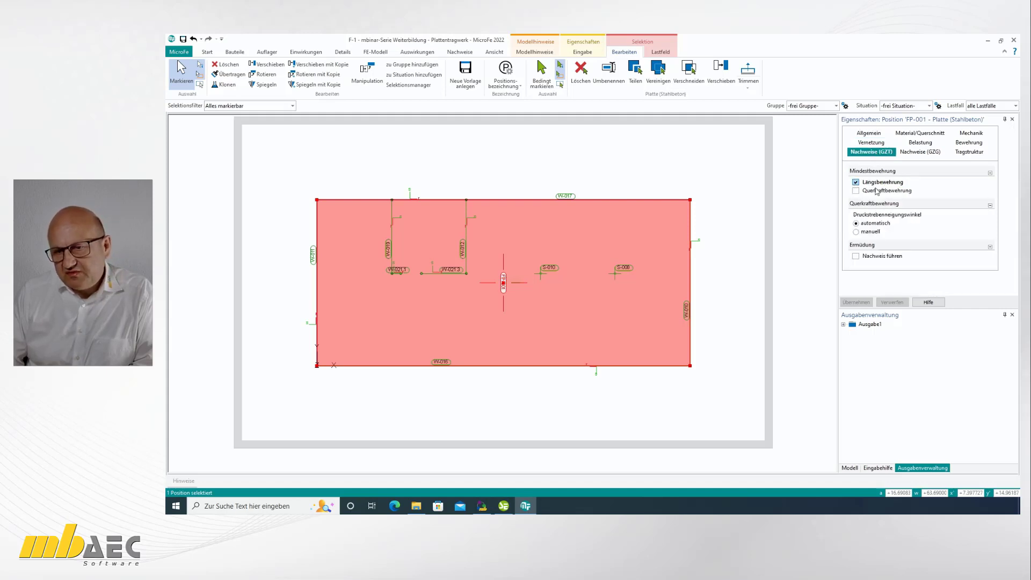
{"action": "left_click", "coordinate": [858, 183]}
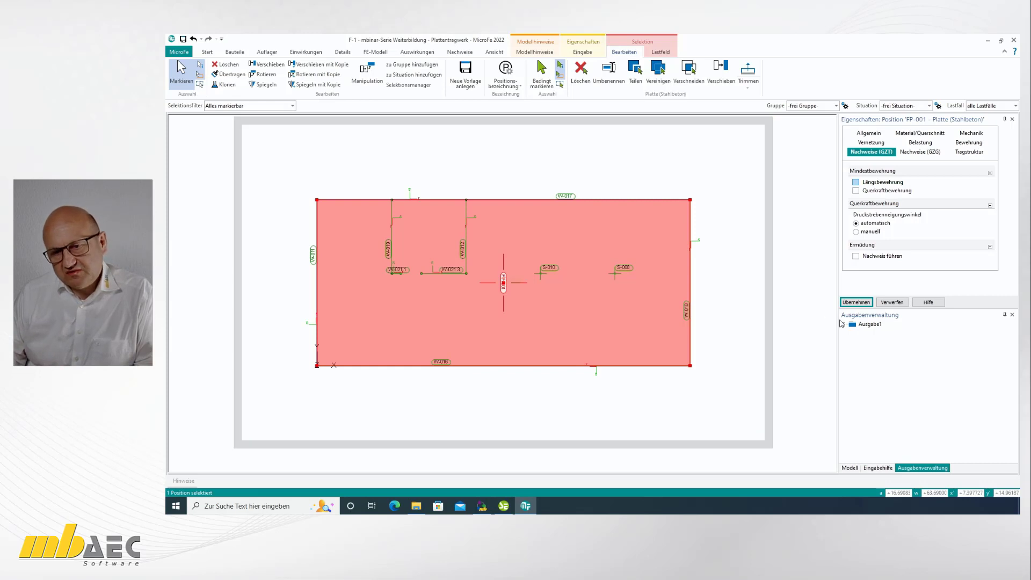
{"action": "left_click", "coordinate": [857, 303]}
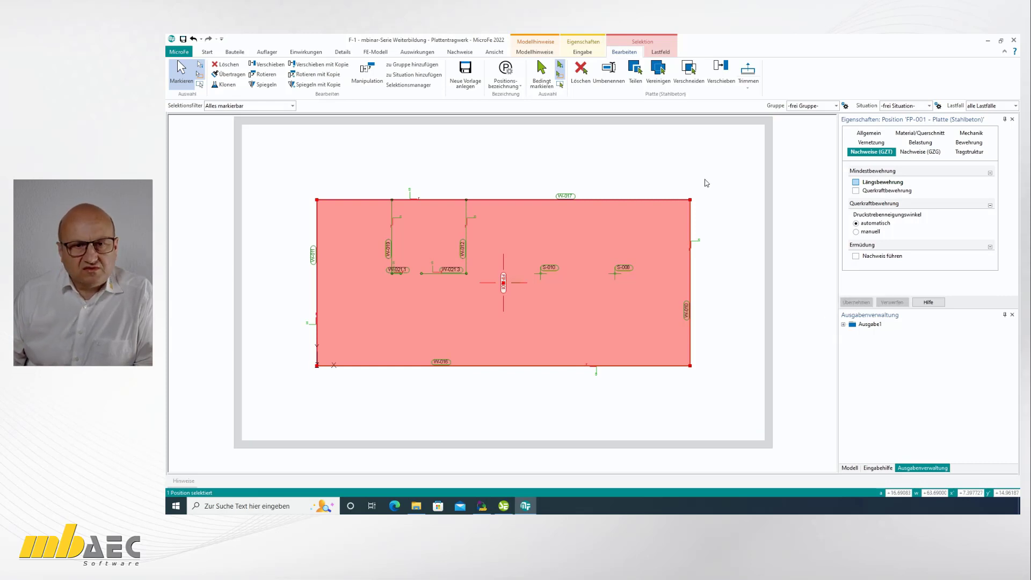
Step: Run the bending design (Biegebemessung Platte) for the floor slab
{"action": "left_click", "coordinate": [461, 52]}
{"action": "left_click", "coordinate": [304, 69]}
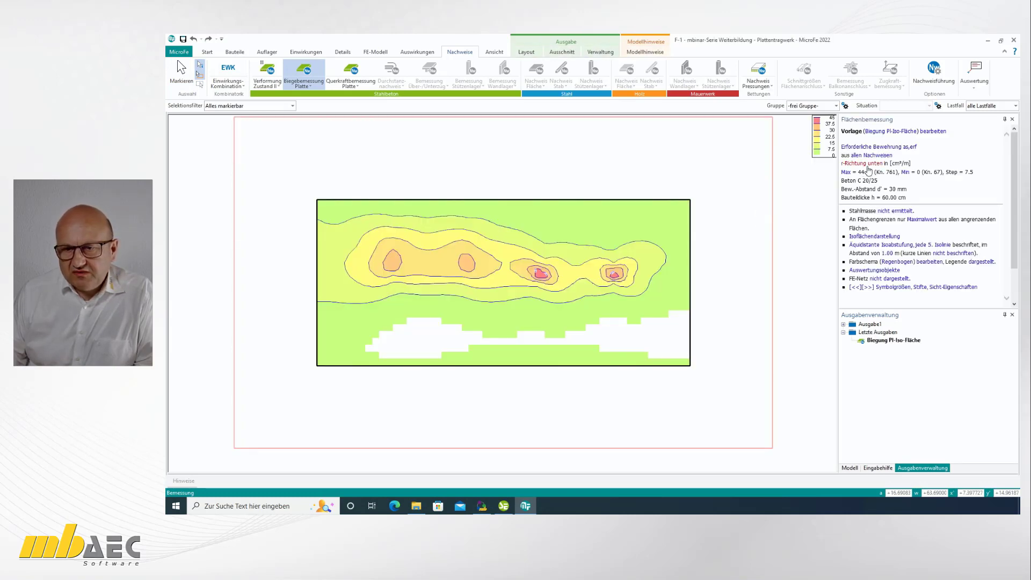
Step: Examine the required lower reinforcement in r-direction at the columns, wall ends and edges of the slab
{"action": "scroll", "coordinate": [612, 279], "scroll_direction": "up", "scroll_amount": 3}
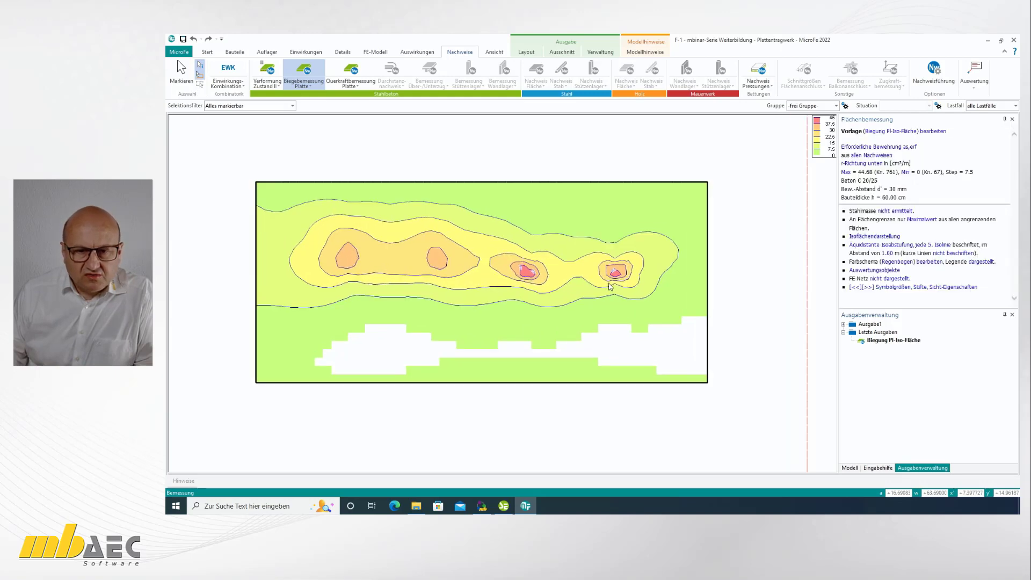
{"action": "scroll", "coordinate": [618, 277], "scroll_direction": "up", "scroll_amount": 1}
{"action": "mouse_move", "coordinate": [618, 276]}
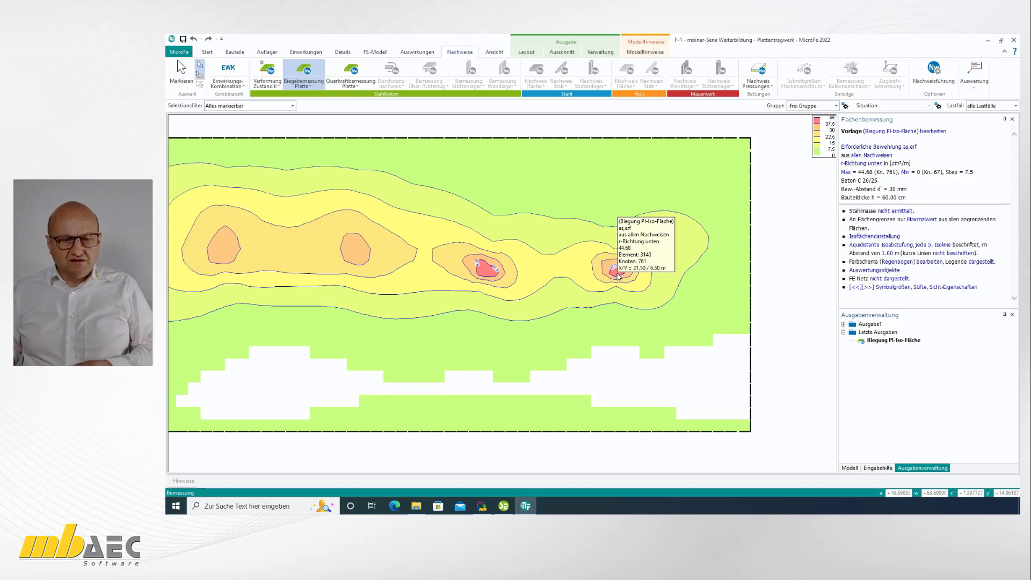
{"action": "scroll", "coordinate": [602, 270], "scroll_direction": "down", "scroll_amount": 1}
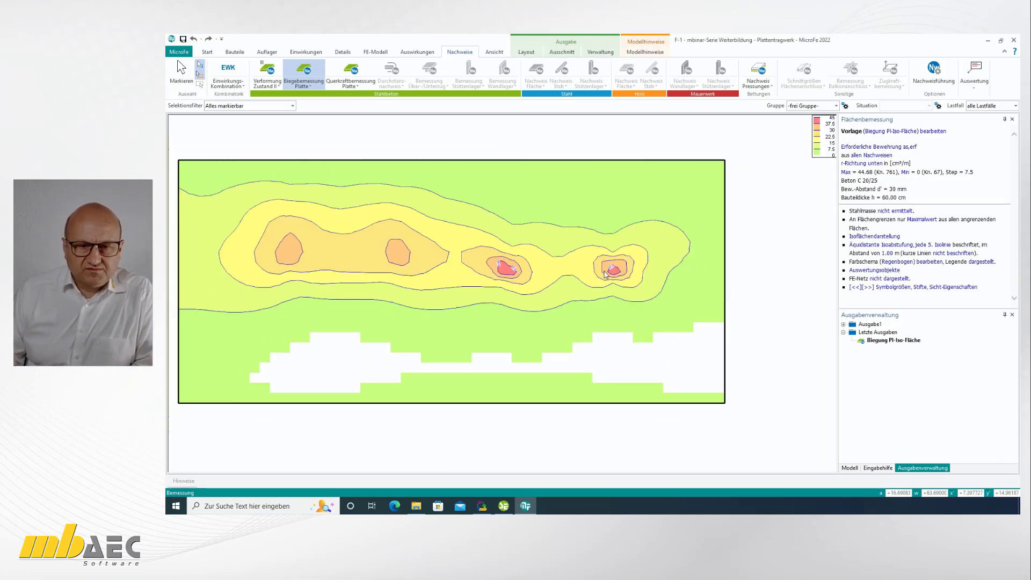
{"action": "middle_click_drag", "start_coordinate": [559, 263], "coordinate": [619, 271]}
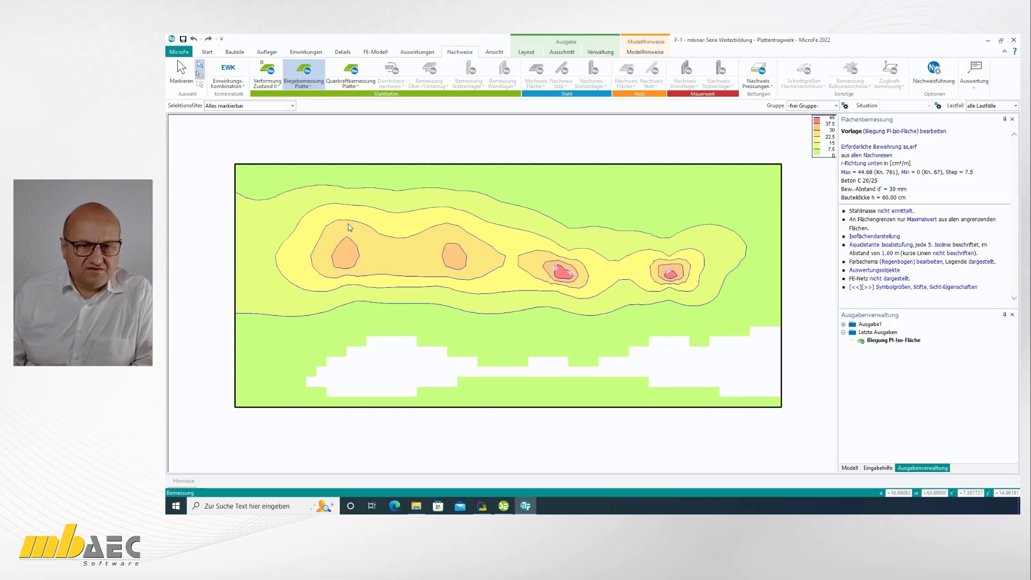
{"action": "mouse_move", "coordinate": [354, 253]}
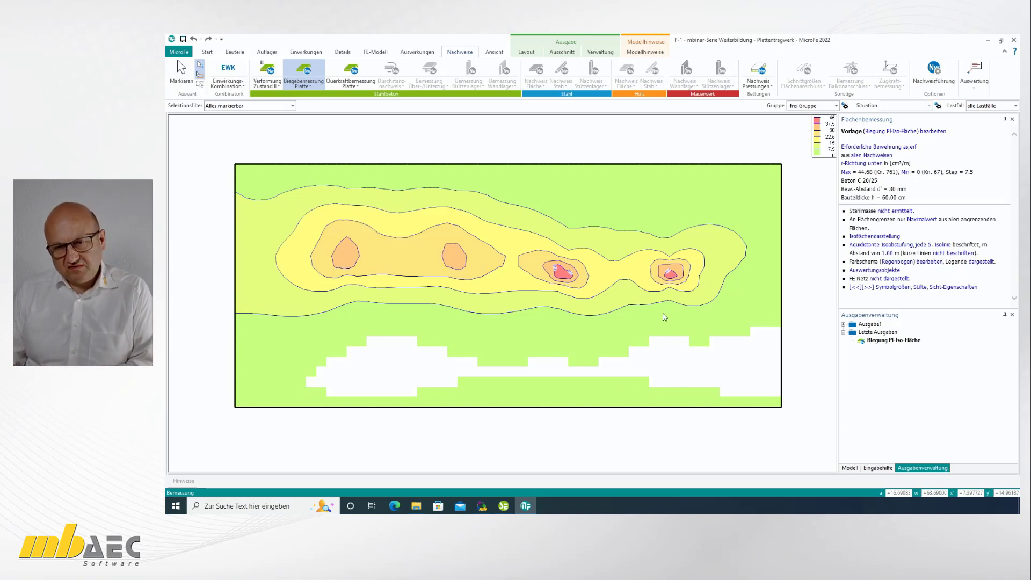
{"action": "mouse_move", "coordinate": [664, 316]}
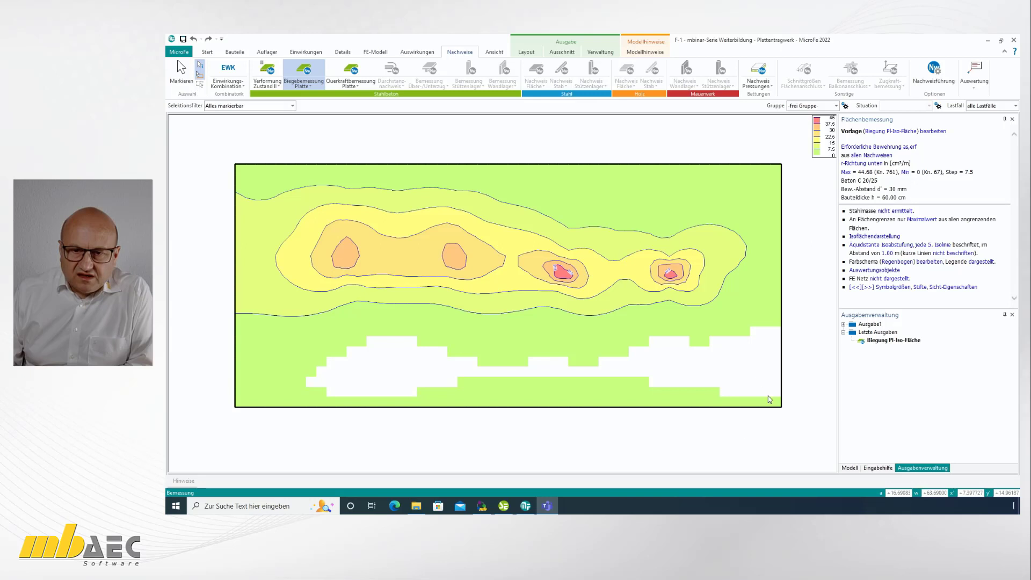
{"action": "mouse_move", "coordinate": [772, 189]}
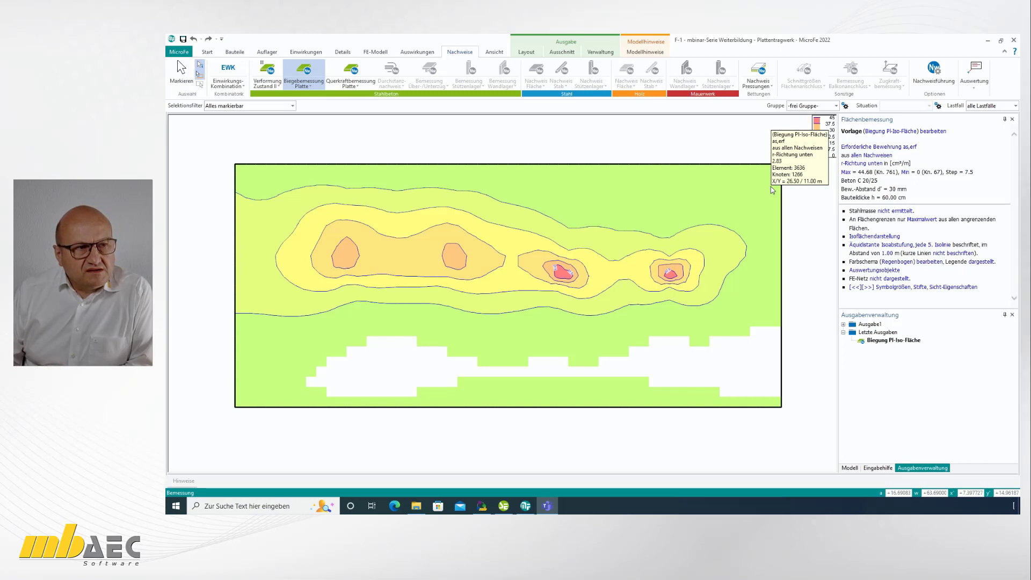
{"action": "mouse_move", "coordinate": [790, 279]}
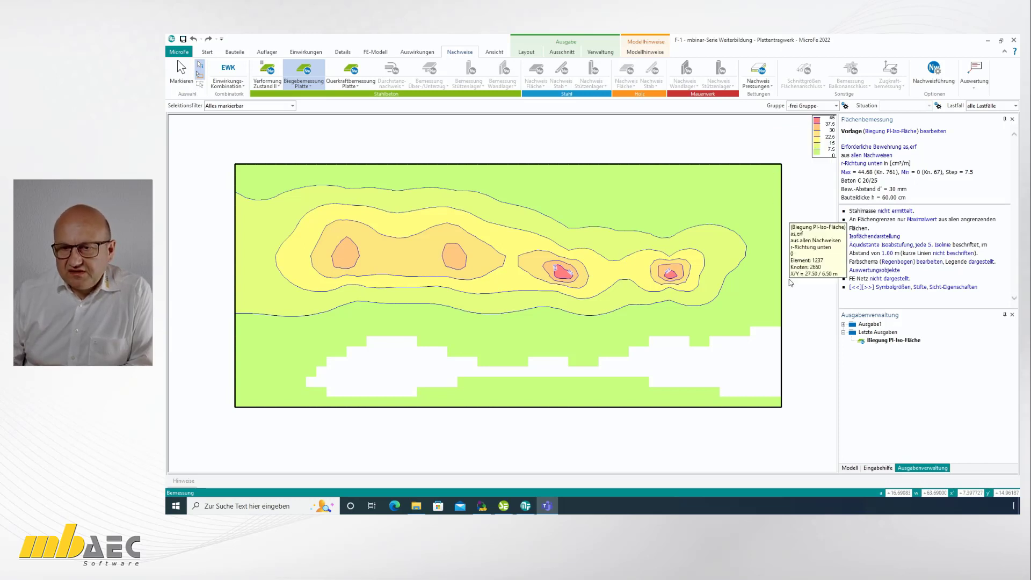
Step: Determine the slab's steel mass for the upper (r/s oben) and lower (r/s unten) reinforcement of both directions
{"action": "left_click", "coordinate": [895, 214]}
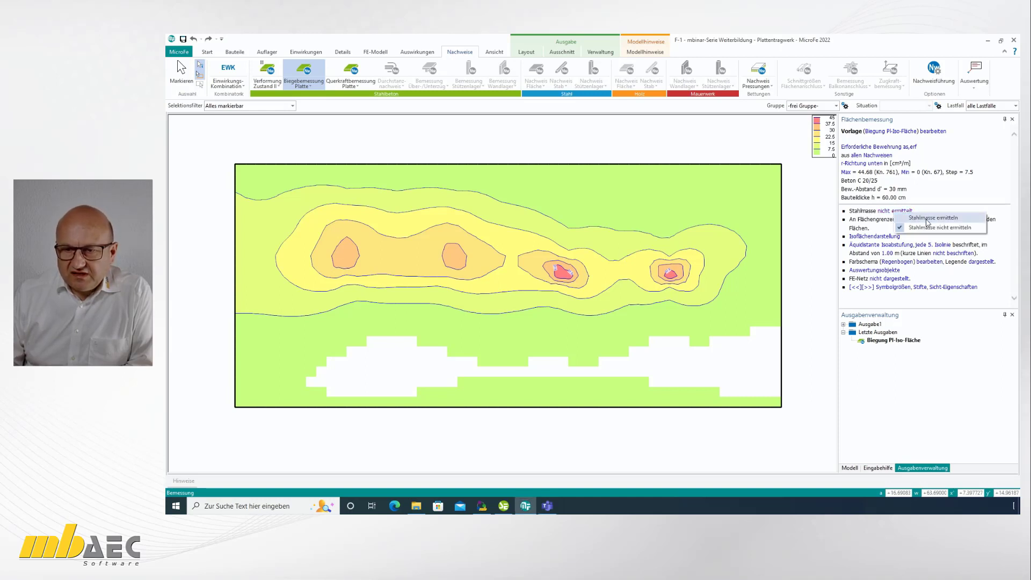
{"action": "left_click", "coordinate": [927, 218]}
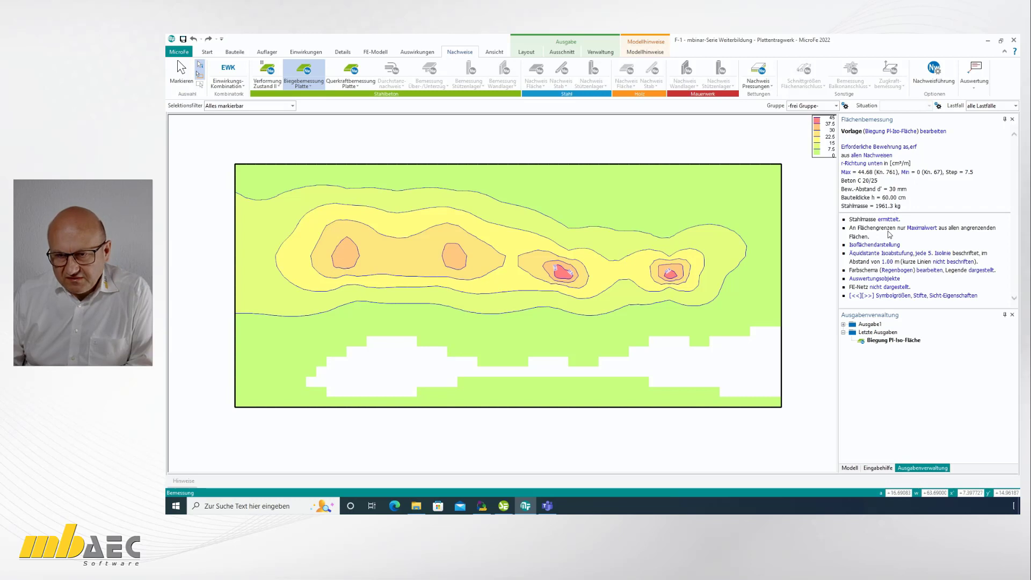
{"action": "left_click", "coordinate": [882, 148]}
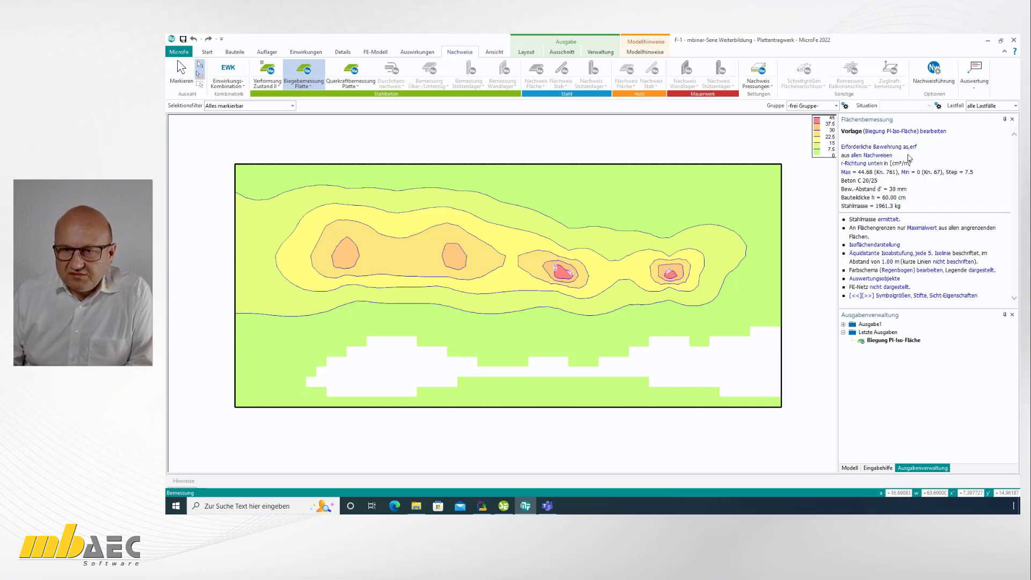
{"action": "left_click", "coordinate": [873, 164]}
{"action": "left_click", "coordinate": [900, 172]}
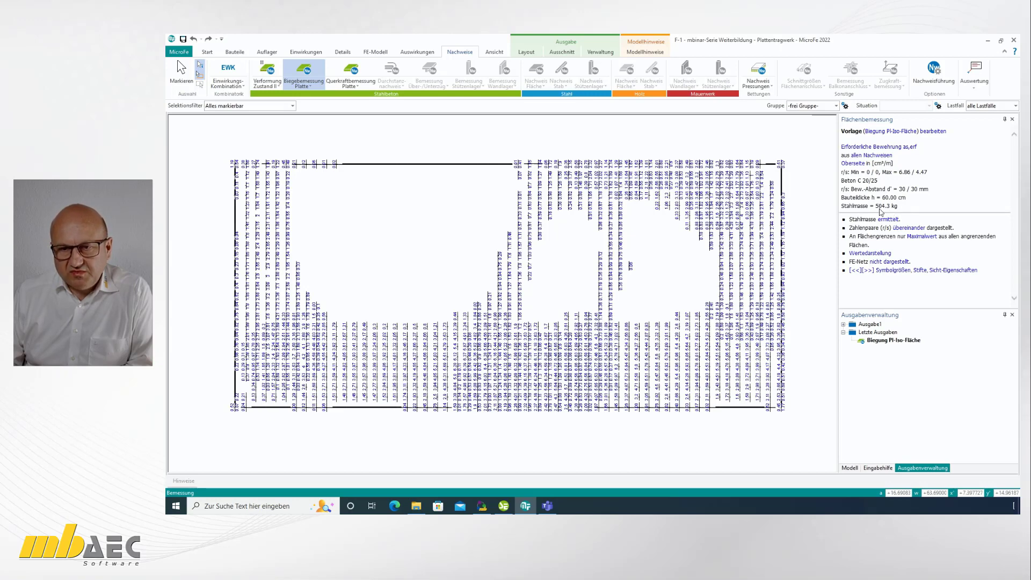
{"action": "left_click", "coordinate": [852, 164]}
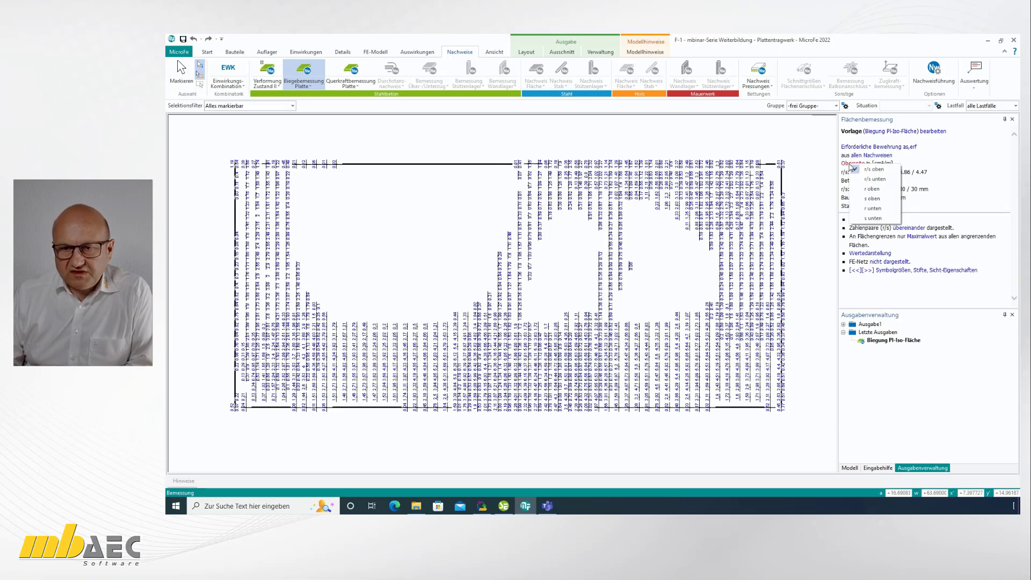
{"action": "left_click", "coordinate": [874, 180]}
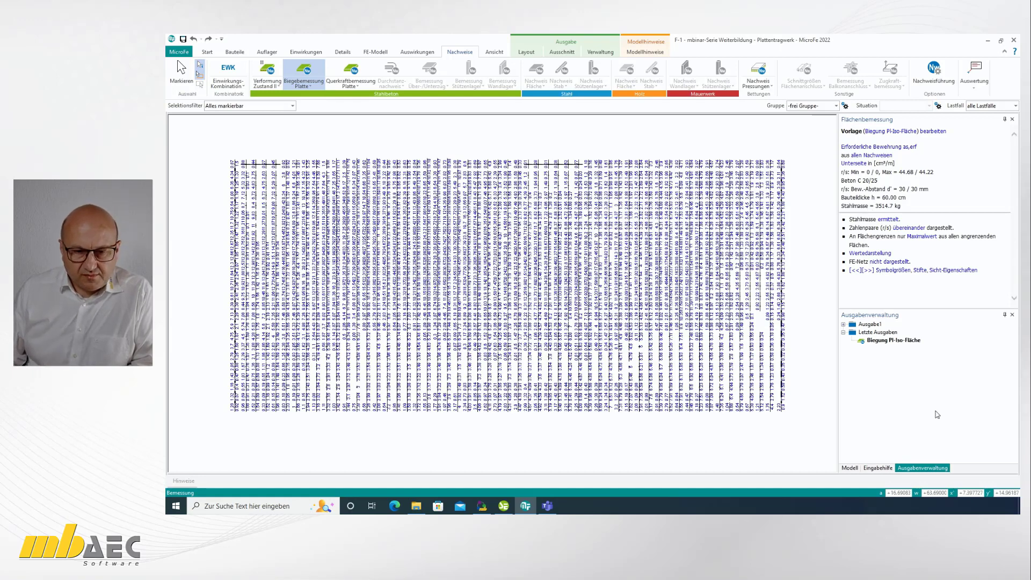
Step: Switch to the ProjektManager and create the MicroFe model F-2 from the Kellerkasten calculation model
{"action": "left_click", "coordinate": [481, 506]}
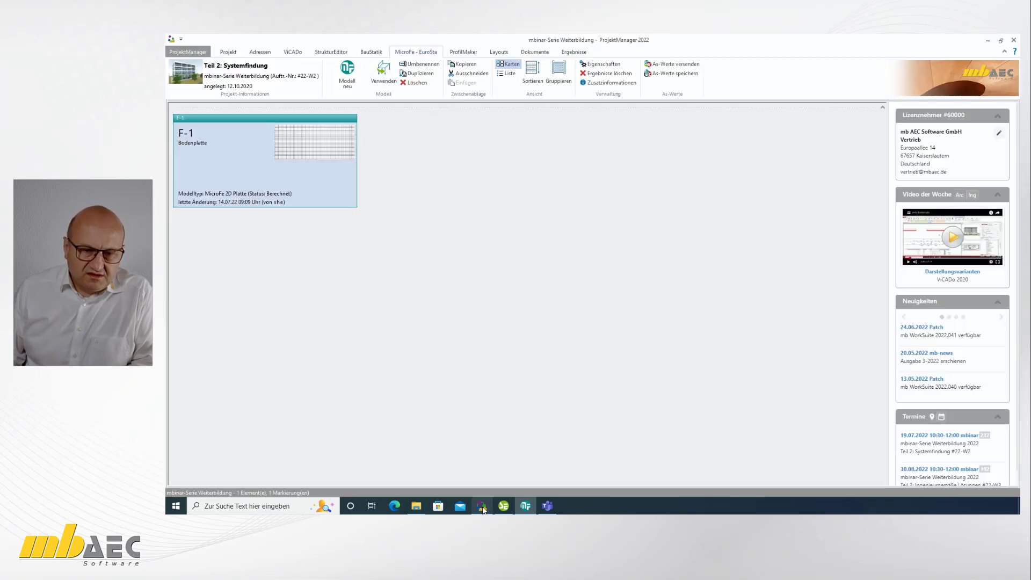
{"action": "left_click", "coordinate": [385, 75]}
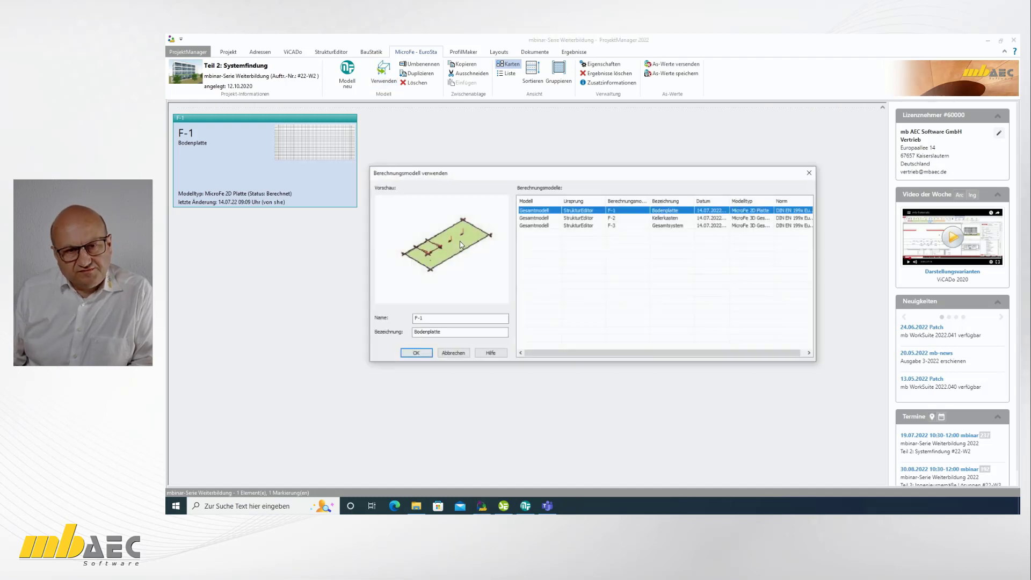
{"action": "left_click", "coordinate": [566, 218]}
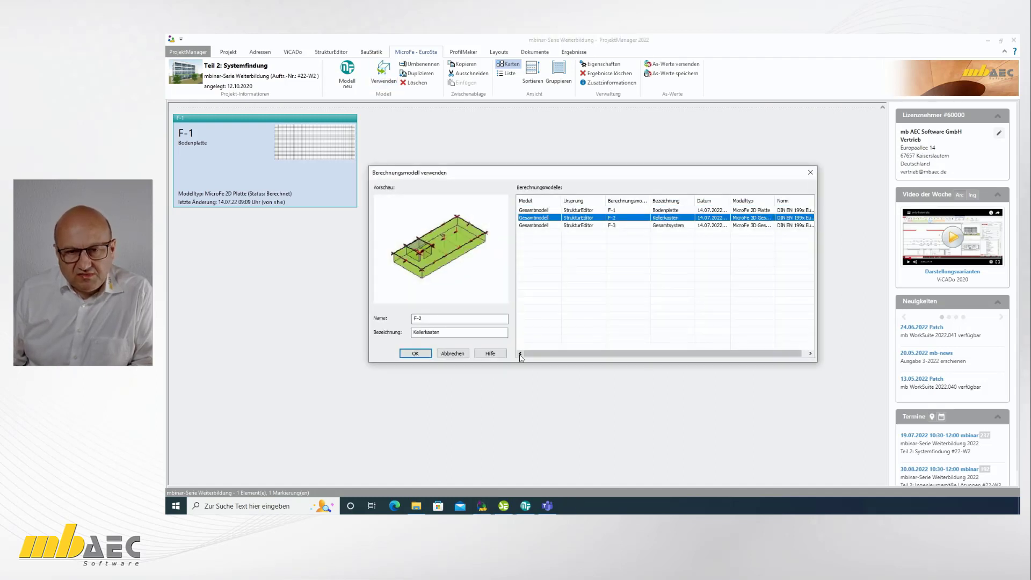
{"action": "left_click", "coordinate": [416, 353]}
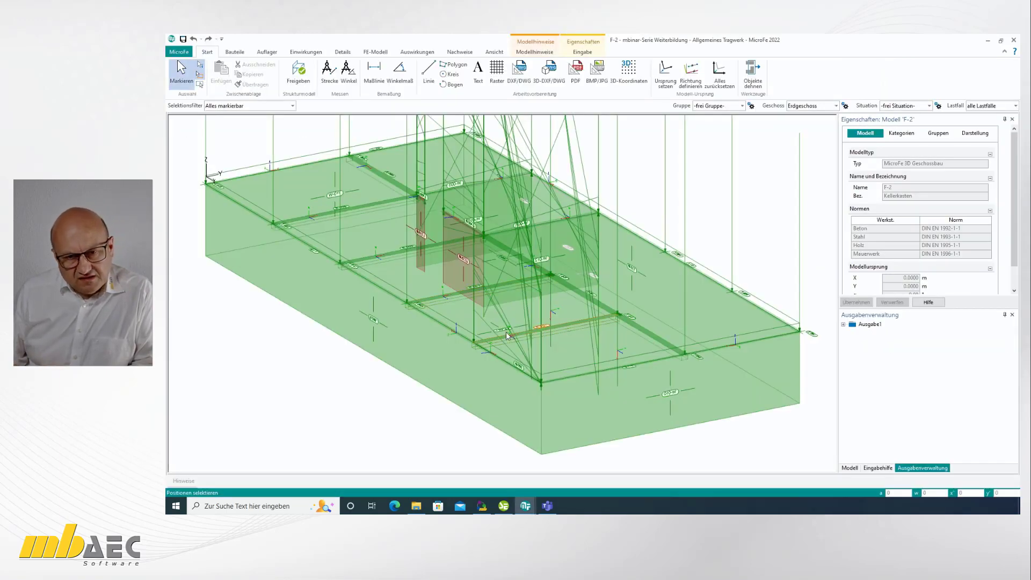
Step: Place a Steifeziffer surface bedding under the basement box by adopting the floor slab's polygon with a 6 m offset
{"action": "scroll", "coordinate": [508, 333], "scroll_direction": "down", "scroll_amount": 1}
{"action": "scroll", "coordinate": [499, 333], "scroll_direction": "down", "scroll_amount": 4}
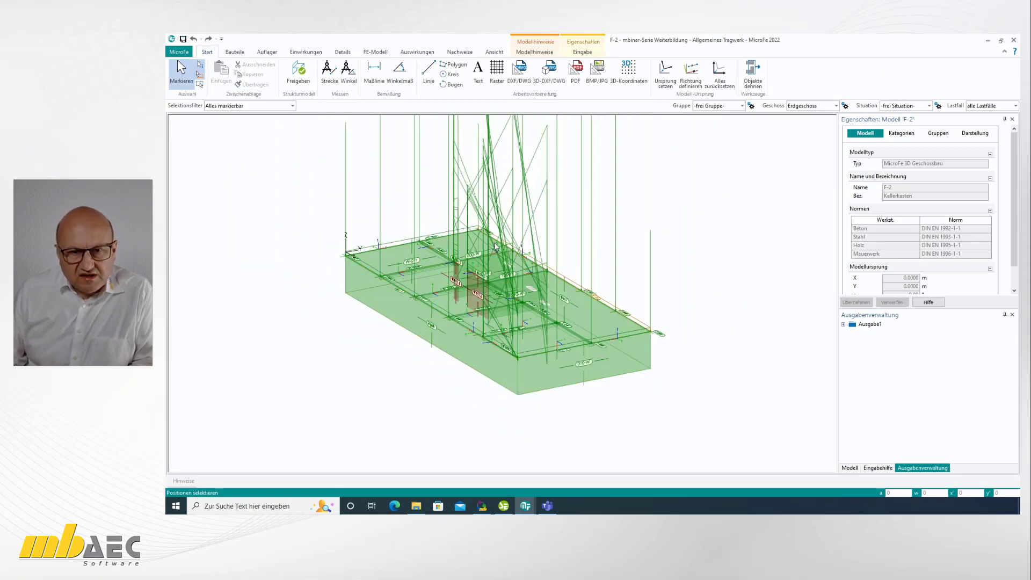
{"action": "scroll", "coordinate": [496, 246], "scroll_direction": "up", "scroll_amount": 2}
{"action": "scroll", "coordinate": [518, 397], "scroll_direction": "up", "scroll_amount": 1}
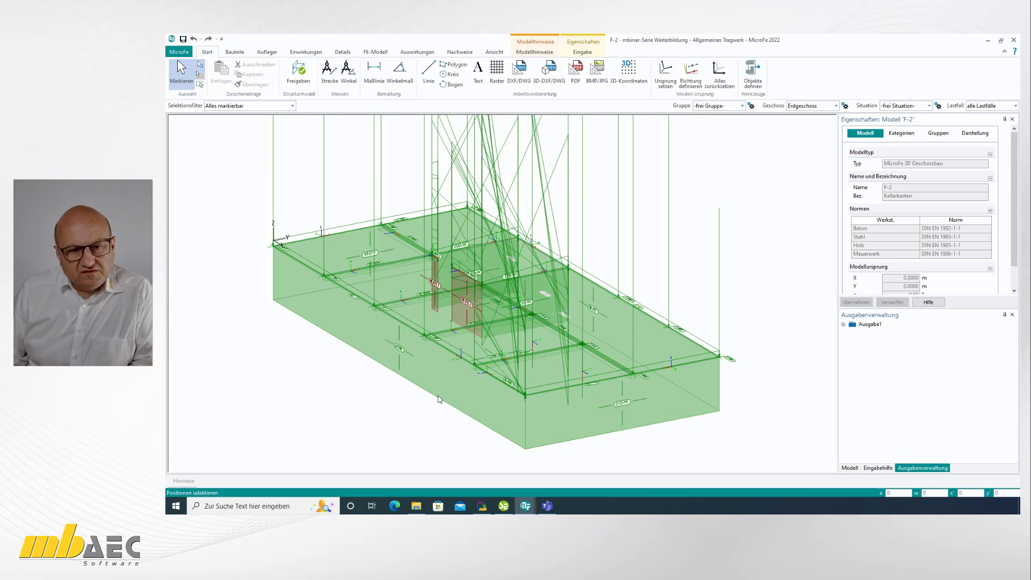
{"action": "mouse_move", "coordinate": [400, 379]}
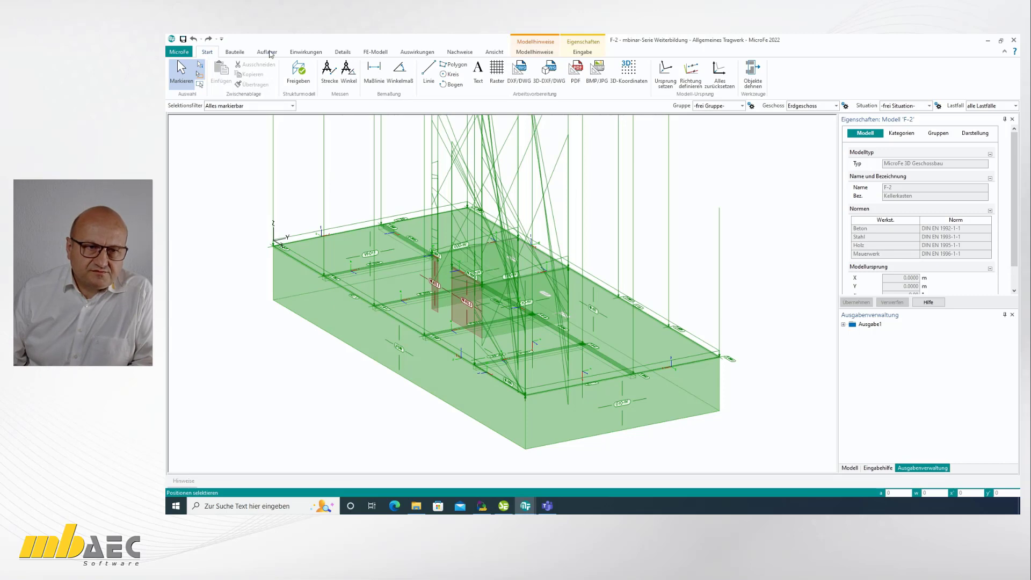
{"action": "left_click", "coordinate": [269, 52]}
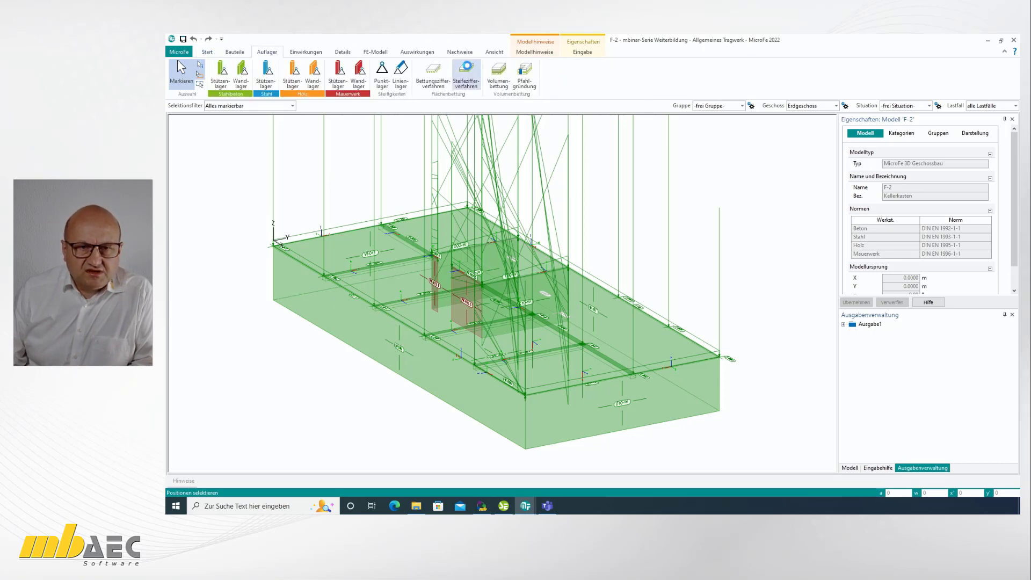
{"action": "left_click", "coordinate": [467, 73]}
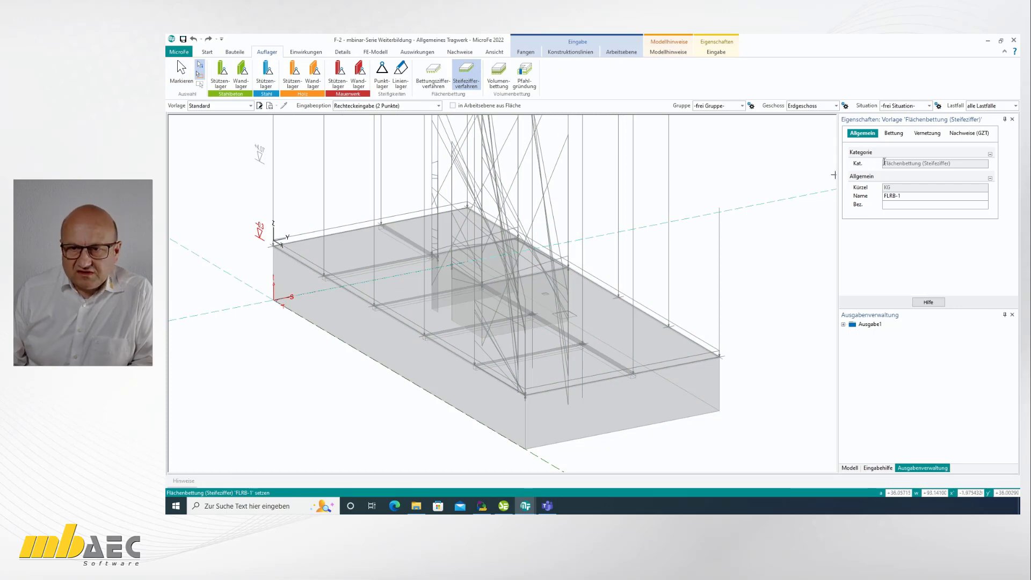
{"action": "left_click", "coordinate": [892, 134]}
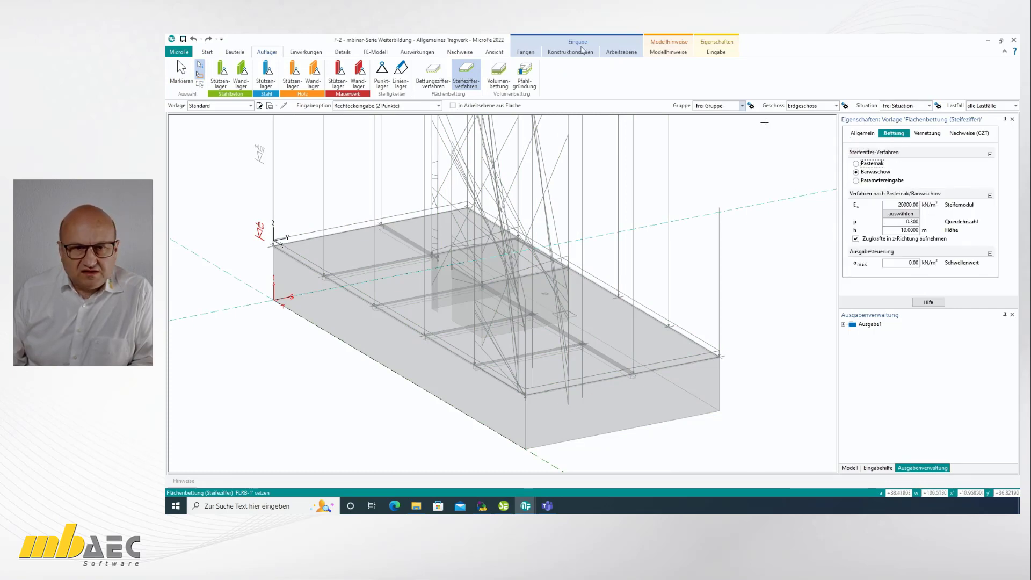
{"action": "left_click", "coordinate": [438, 105]}
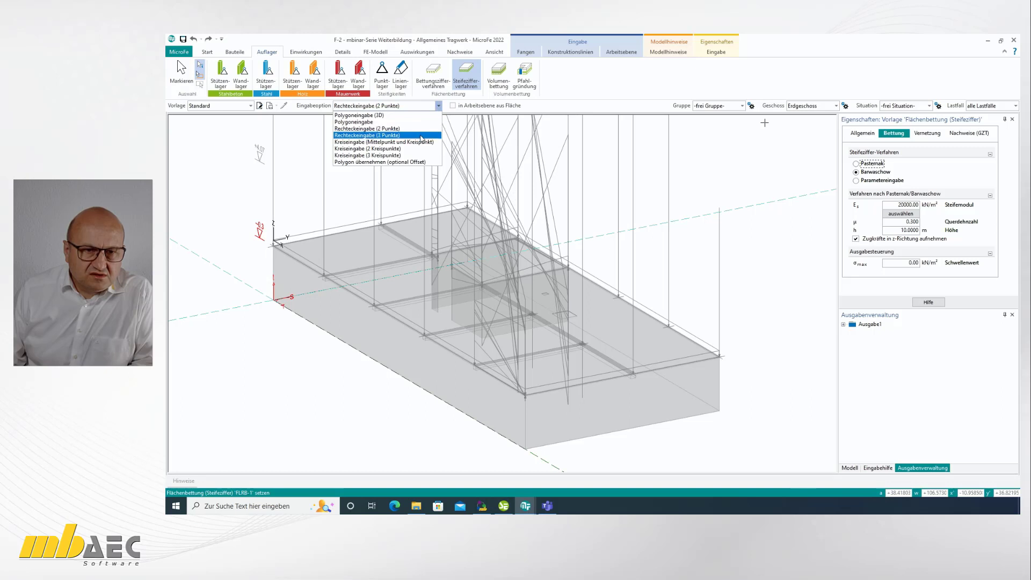
{"action": "left_click", "coordinate": [404, 162]}
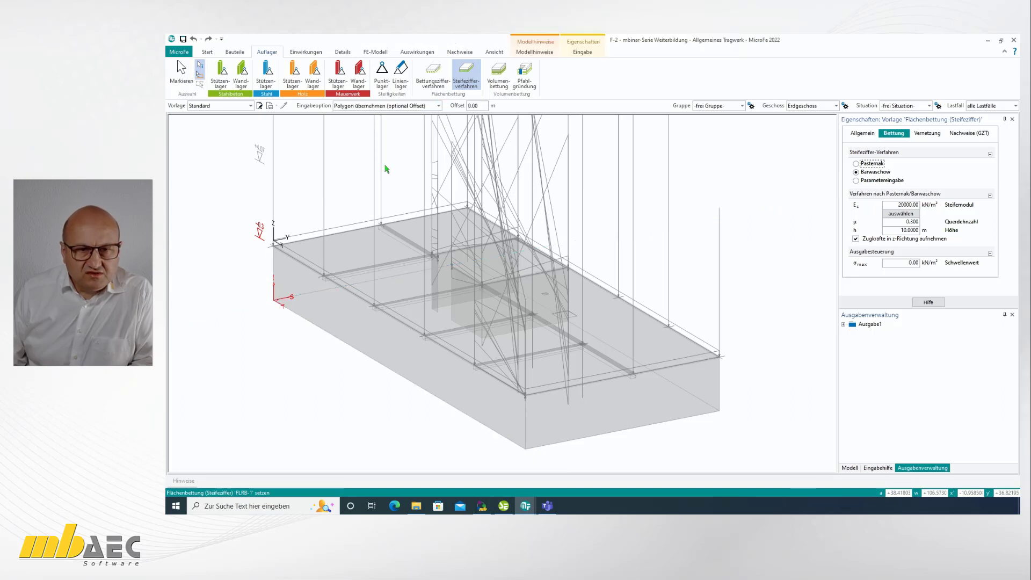
{"action": "double_click", "coordinate": [486, 105]}
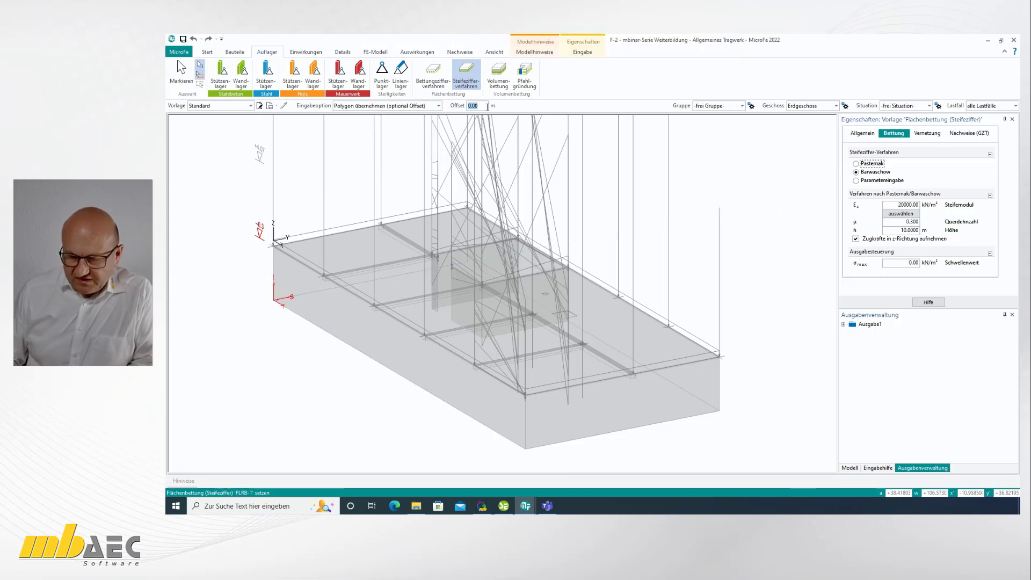
{"action": "type", "text": "6"}
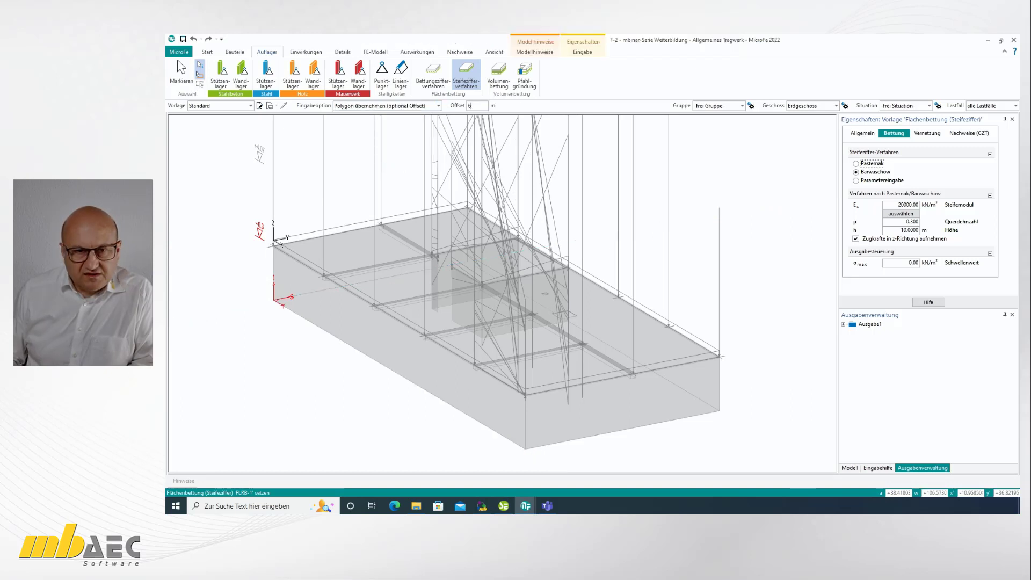
{"action": "left_click", "coordinate": [334, 339]}
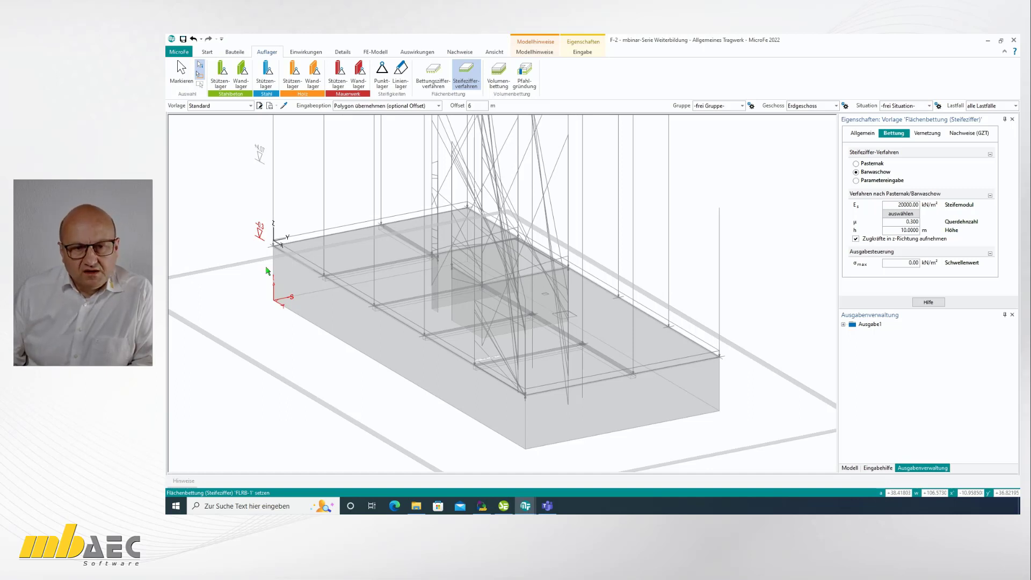
{"action": "scroll", "coordinate": [265, 271], "scroll_direction": "down", "scroll_amount": 1}
{"action": "middle_click_drag", "start_coordinate": [339, 317], "coordinate": [380, 320]}
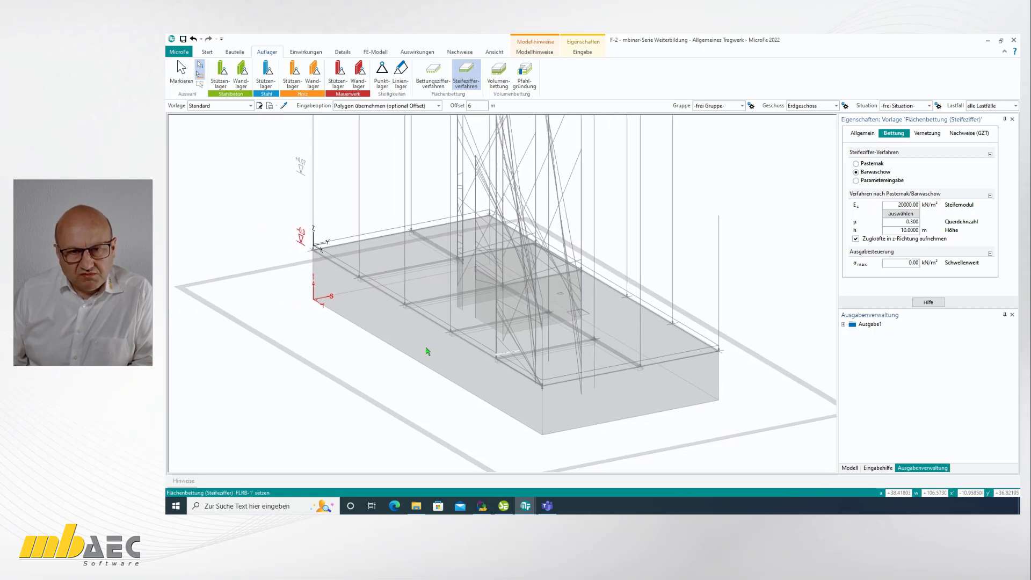
Step: Make SE-Fundamentplatte the active group and show only the current group (aktuelle) in plan view (Draufsicht)
{"action": "left_click", "coordinate": [742, 106]}
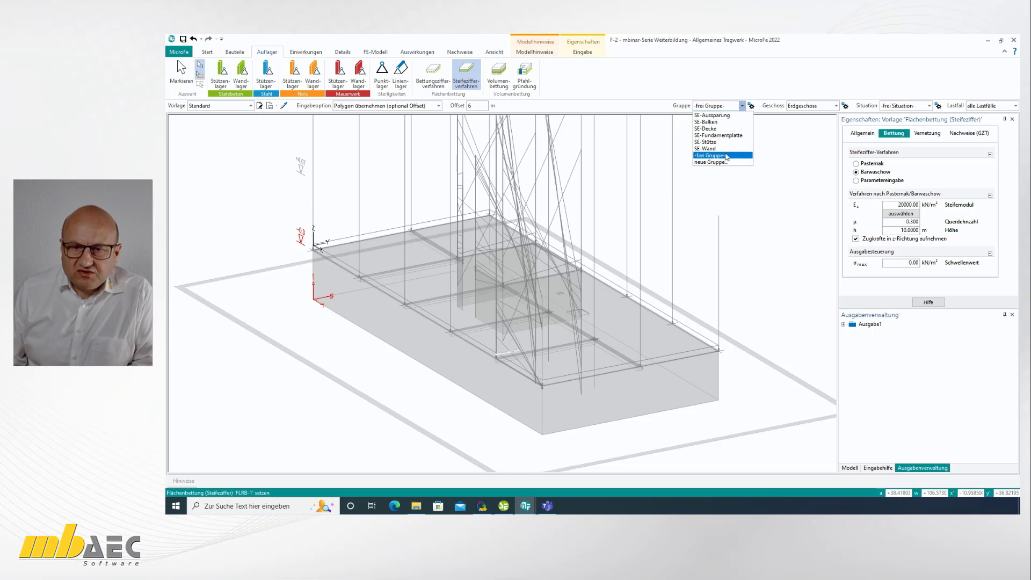
{"action": "left_click", "coordinate": [714, 136]}
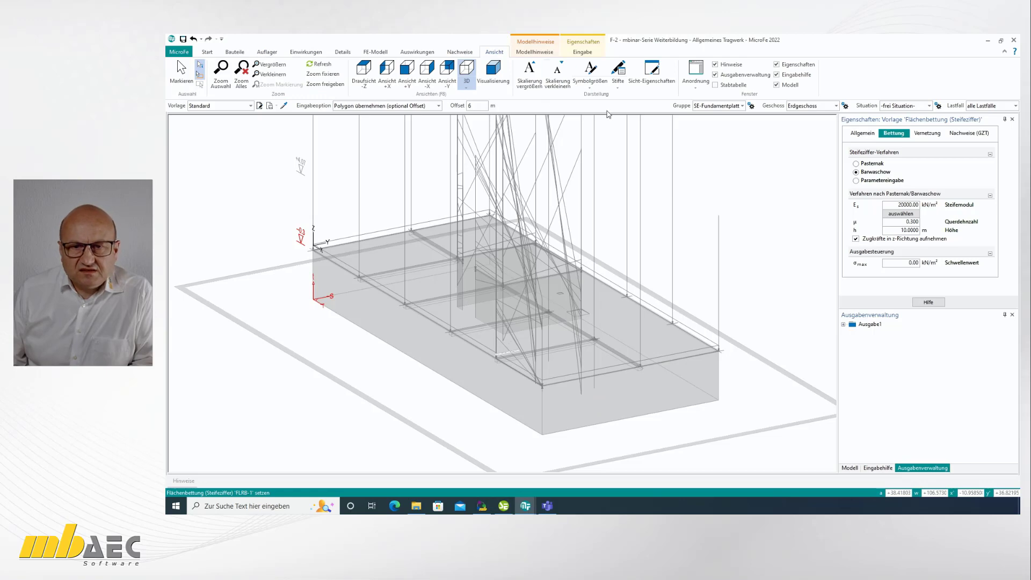
{"action": "left_click", "coordinate": [651, 72]}
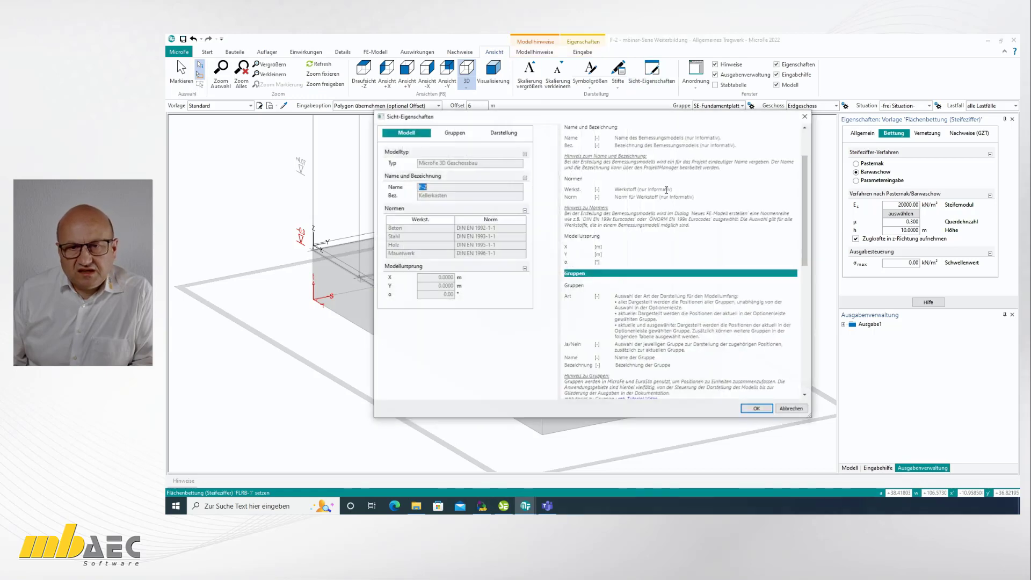
{"action": "left_click", "coordinate": [462, 133]}
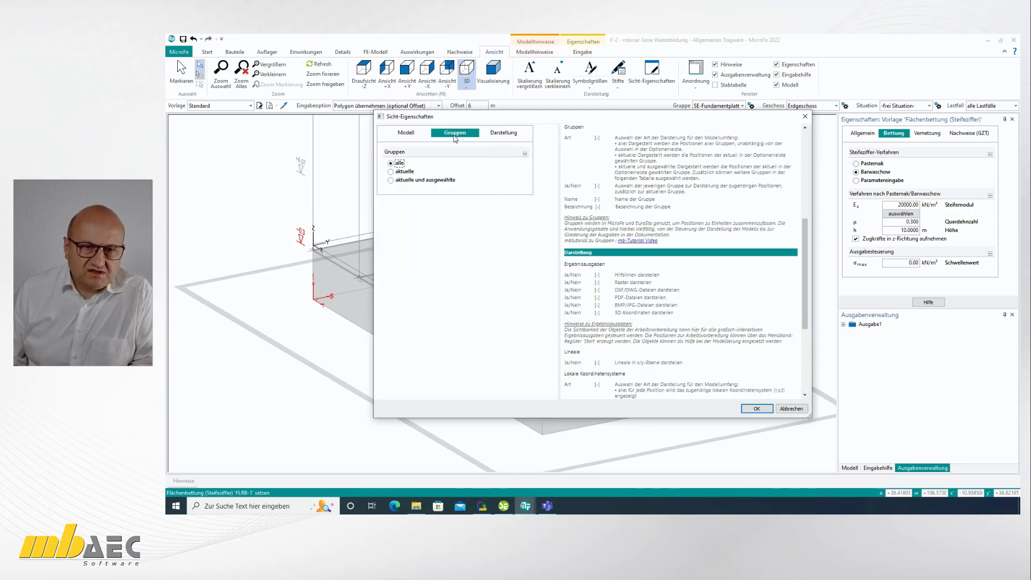
{"action": "left_click", "coordinate": [391, 172]}
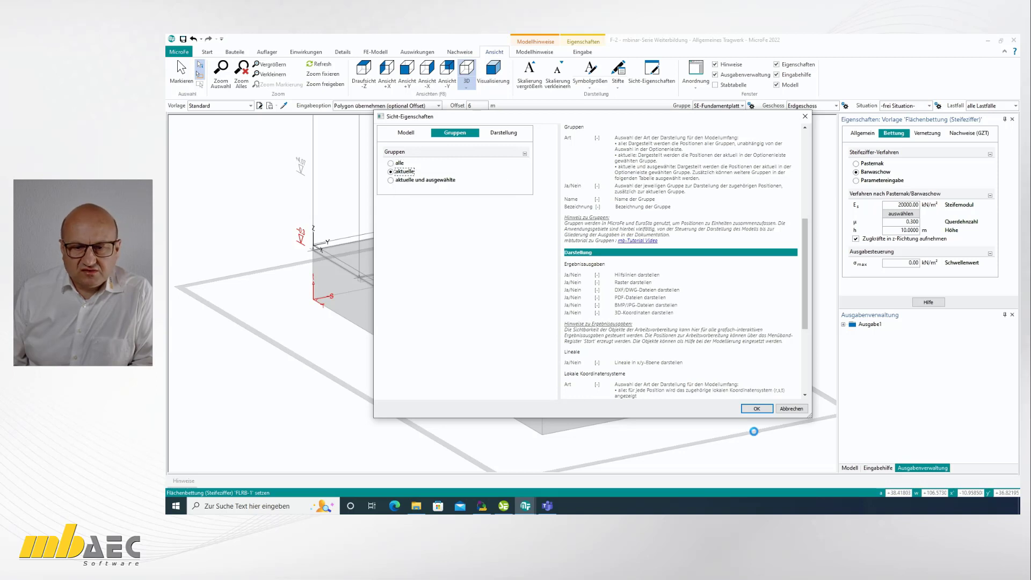
{"action": "left_click", "coordinate": [752, 408]}
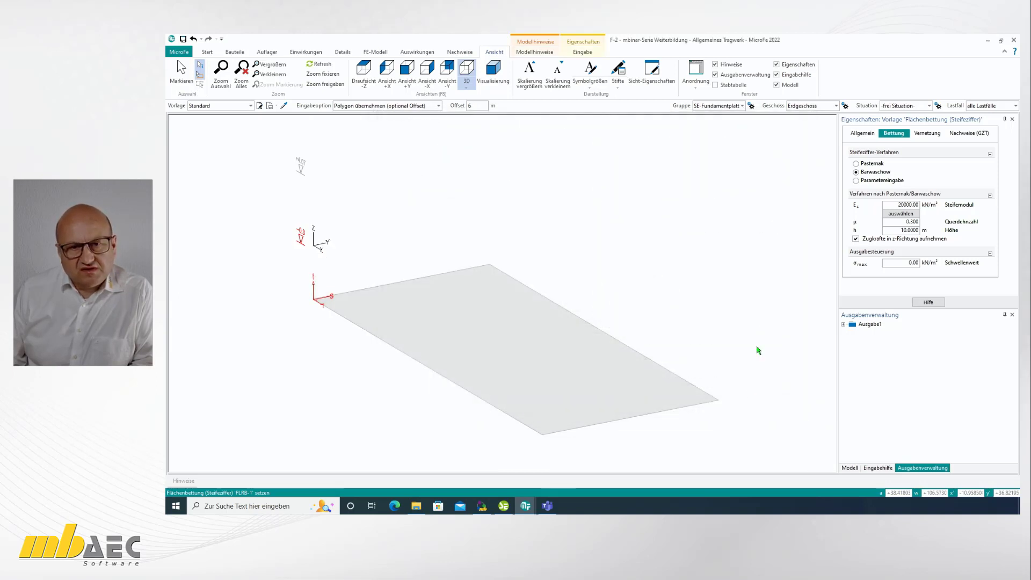
{"action": "left_click", "coordinate": [365, 75]}
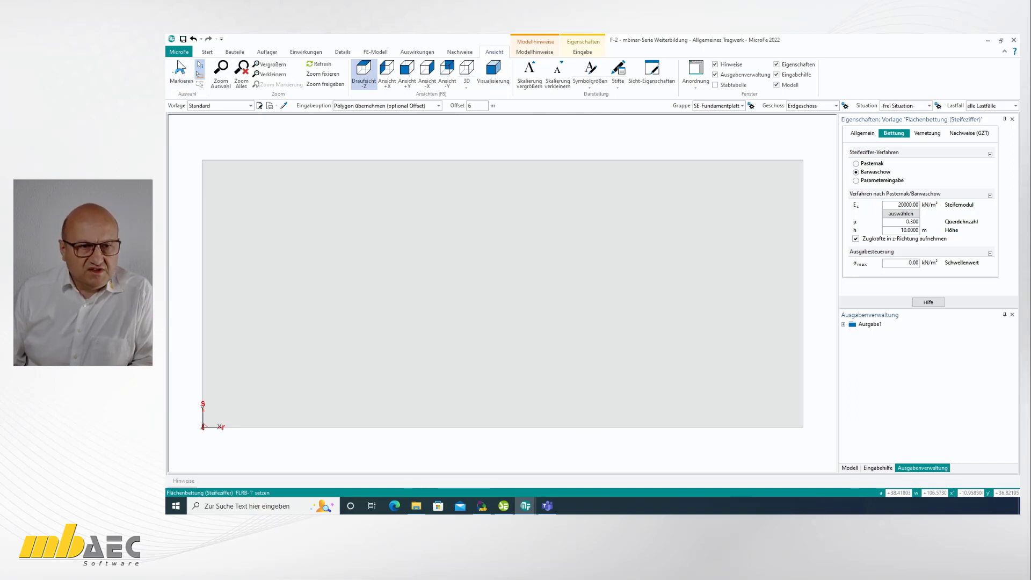
Step: For the floor slab, choose the Thürlimann design method, turn off the minimum Längsbewehrung in the ULS checks and apply the change
{"action": "left_click", "coordinate": [181, 72]}
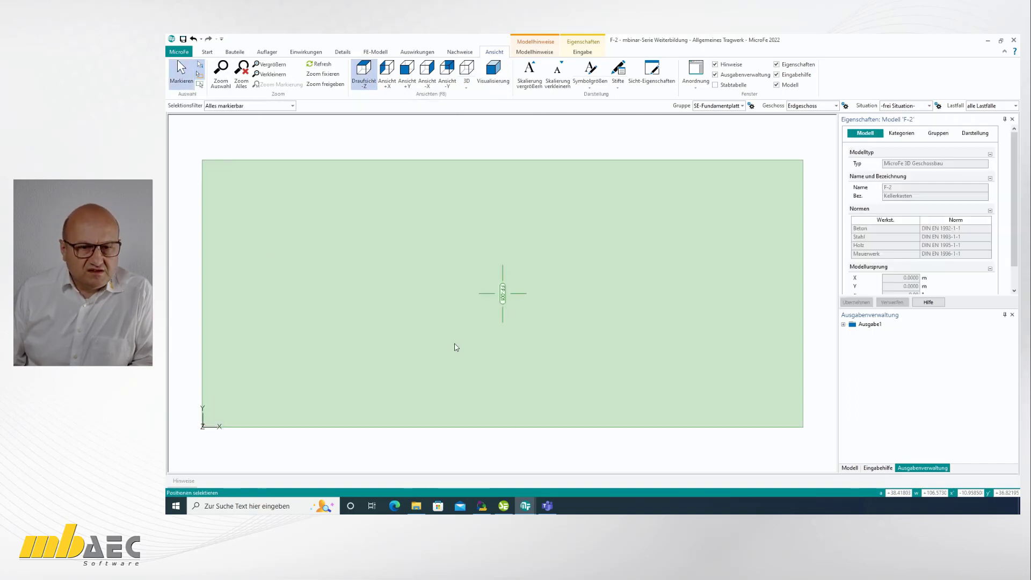
{"action": "left_click", "coordinate": [508, 301]}
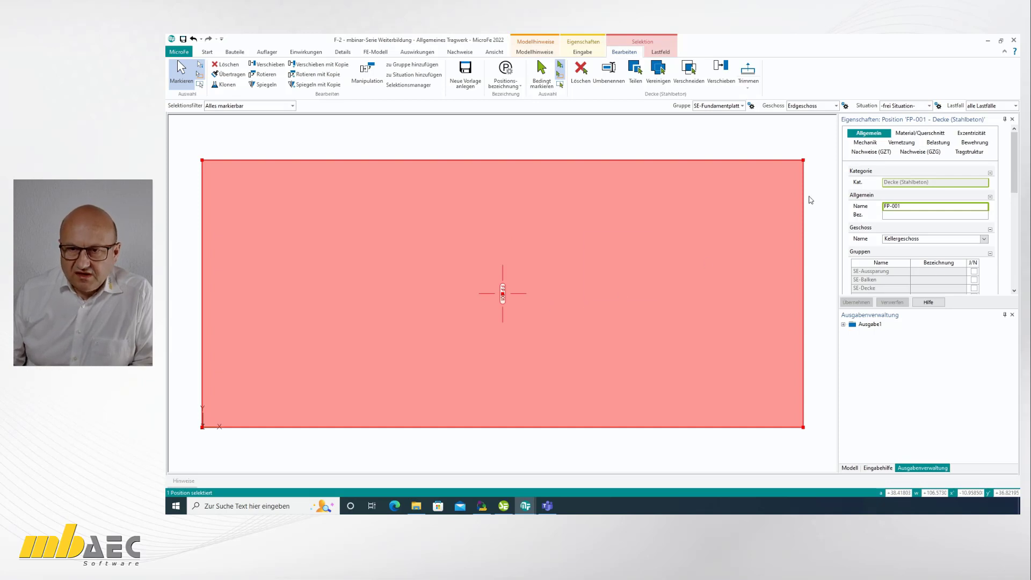
{"action": "left_click", "coordinate": [887, 153]}
{"action": "left_click", "coordinate": [874, 191]}
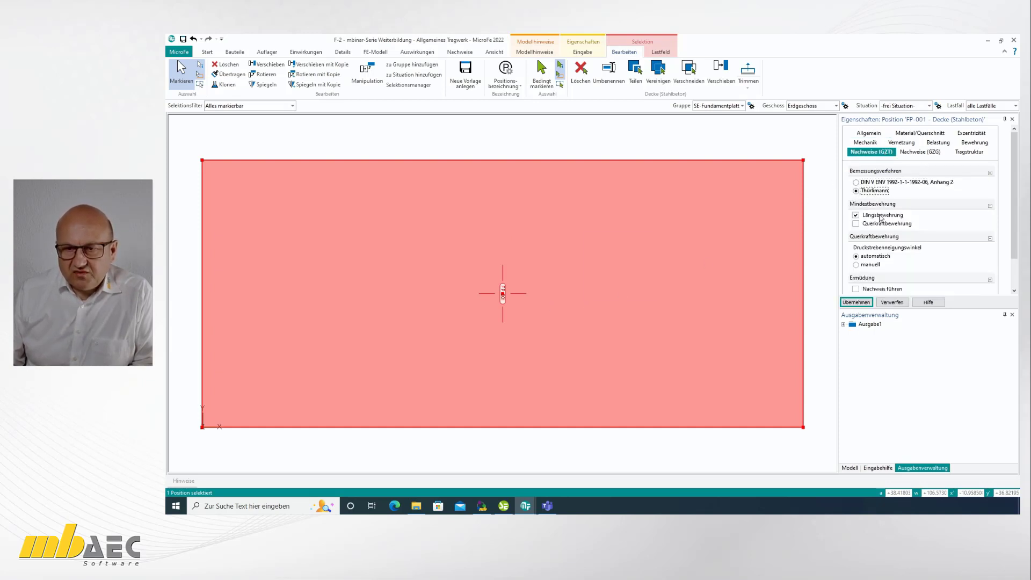
{"action": "left_click", "coordinate": [879, 215]}
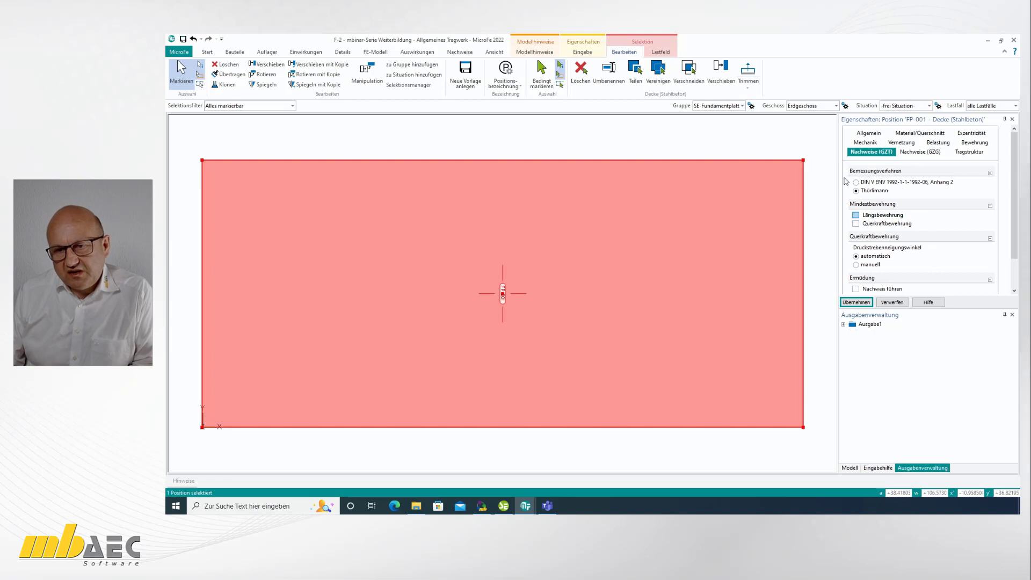
{"action": "left_click", "coordinate": [856, 302]}
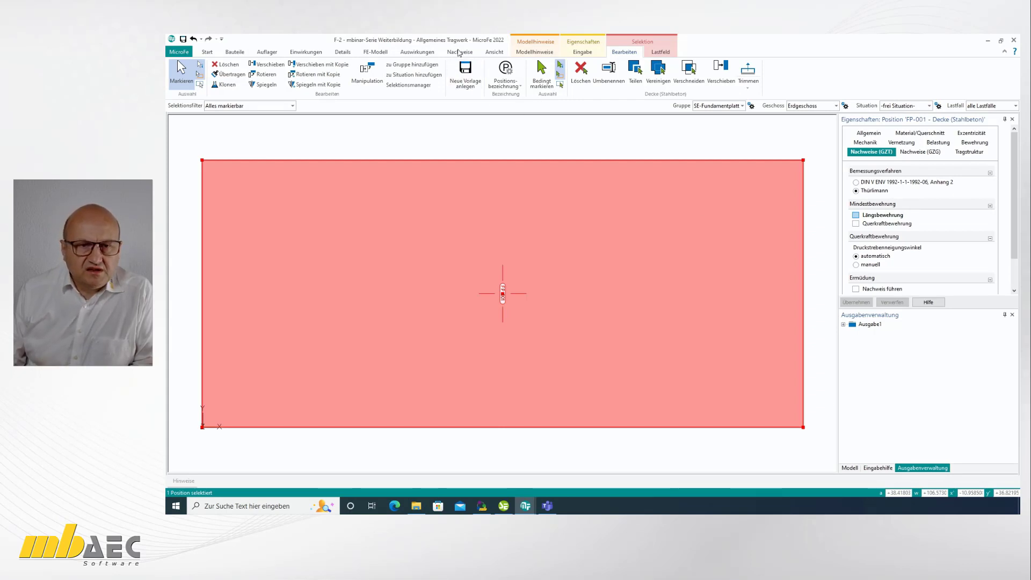
Step: Run the shell bending design for the SE-Fundamentplatte group and include the steel mass in the result output
{"action": "left_click", "coordinate": [460, 52]}
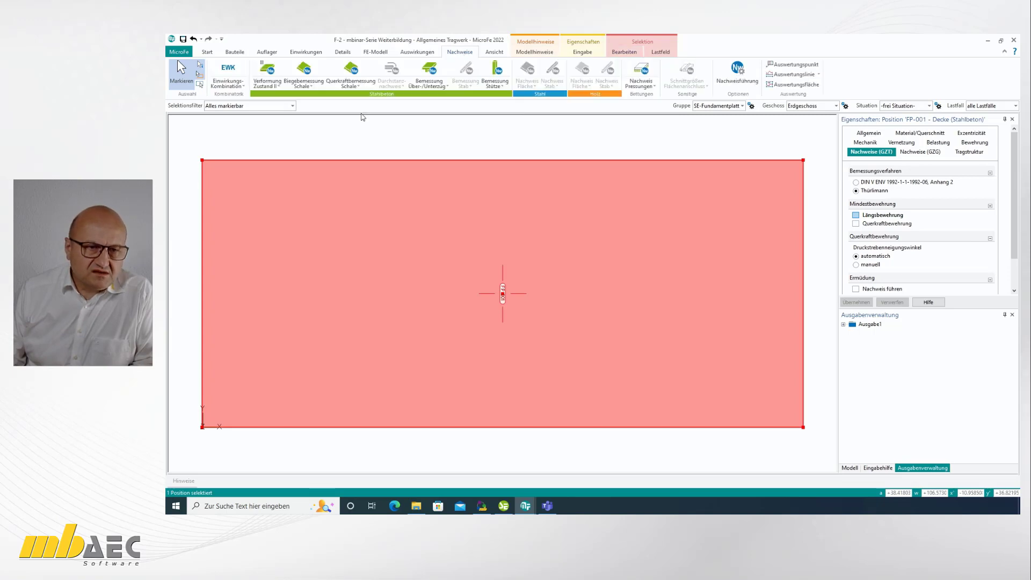
{"action": "left_click", "coordinate": [310, 73]}
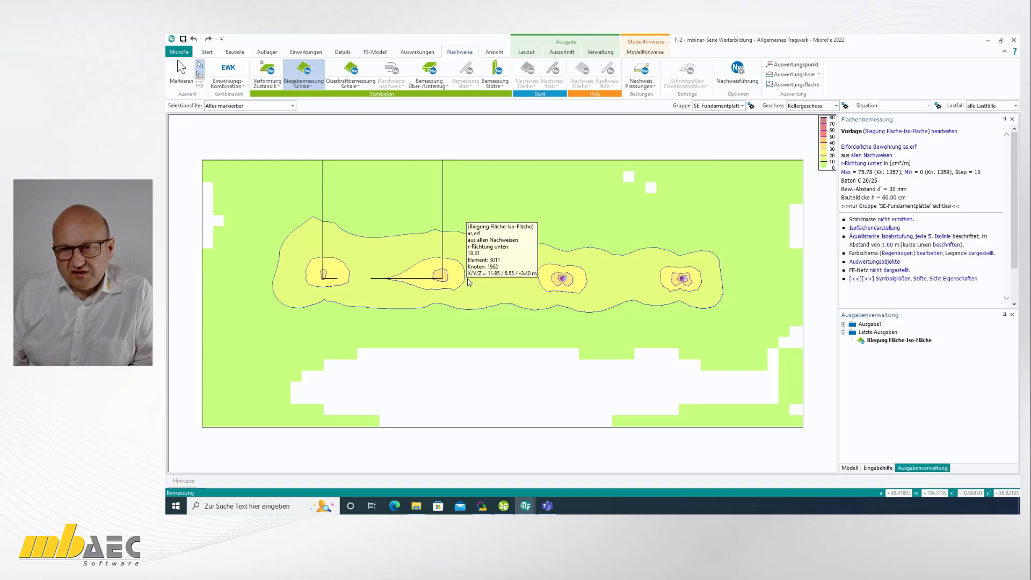
{"action": "mouse_move", "coordinate": [499, 281]}
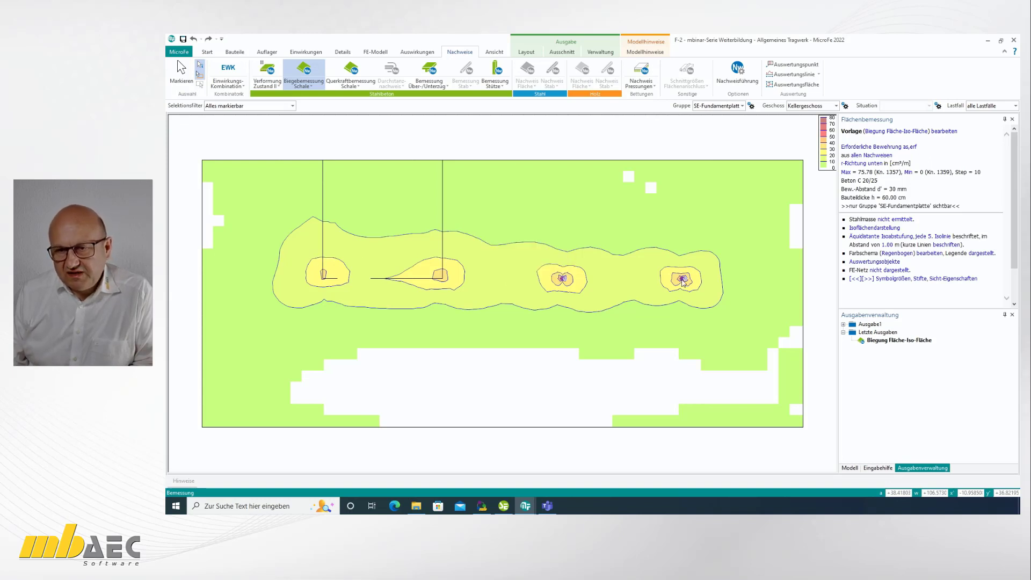
{"action": "left_click", "coordinate": [907, 221]}
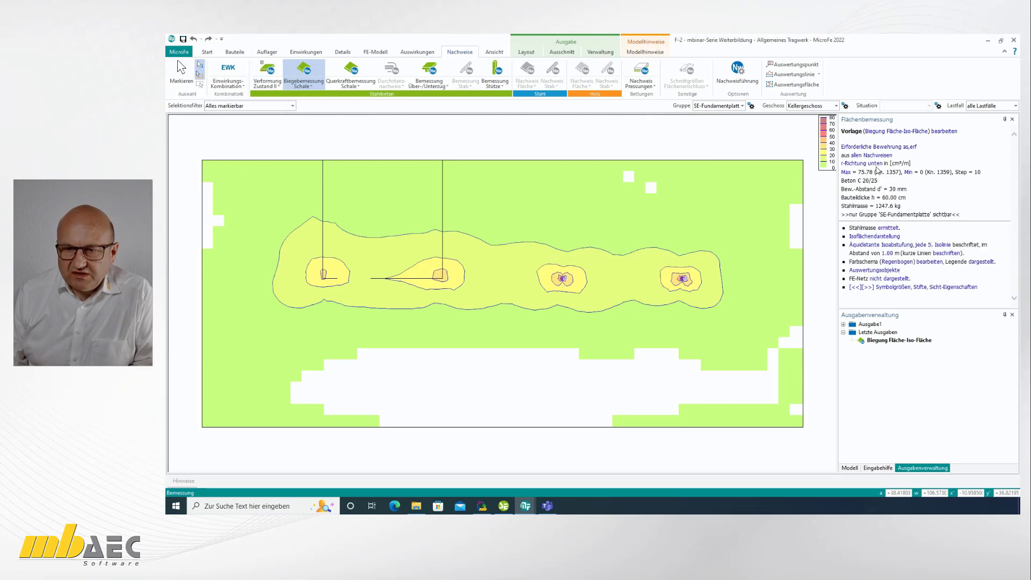
Step: Show the required floor slab reinforcement as r/s value pairs for the upper side (r/s oben), followed by the underside (r/s unten)
{"action": "left_click", "coordinate": [877, 164]}
{"action": "left_click", "coordinate": [895, 189]}
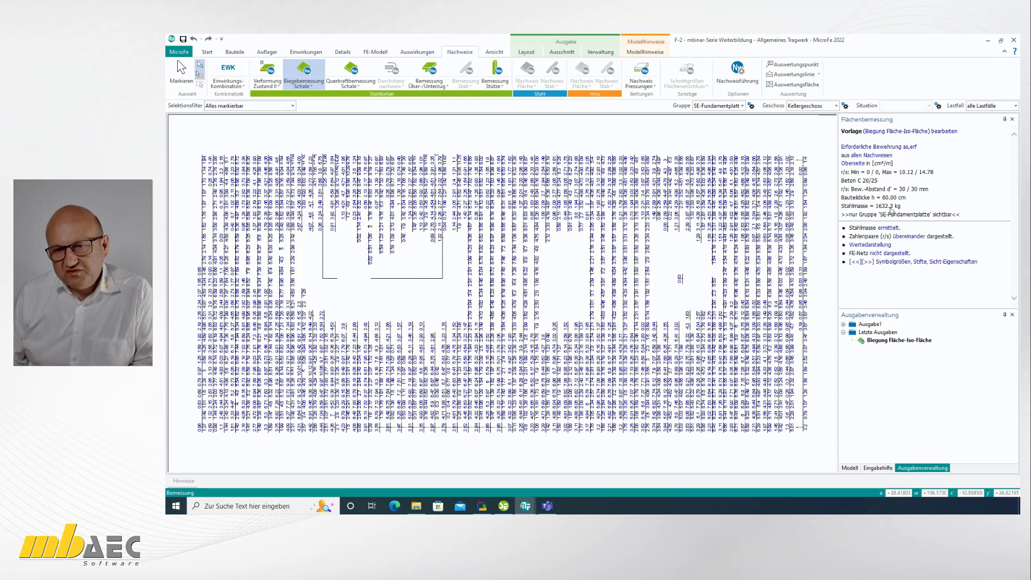
{"action": "left_click", "coordinate": [856, 165]}
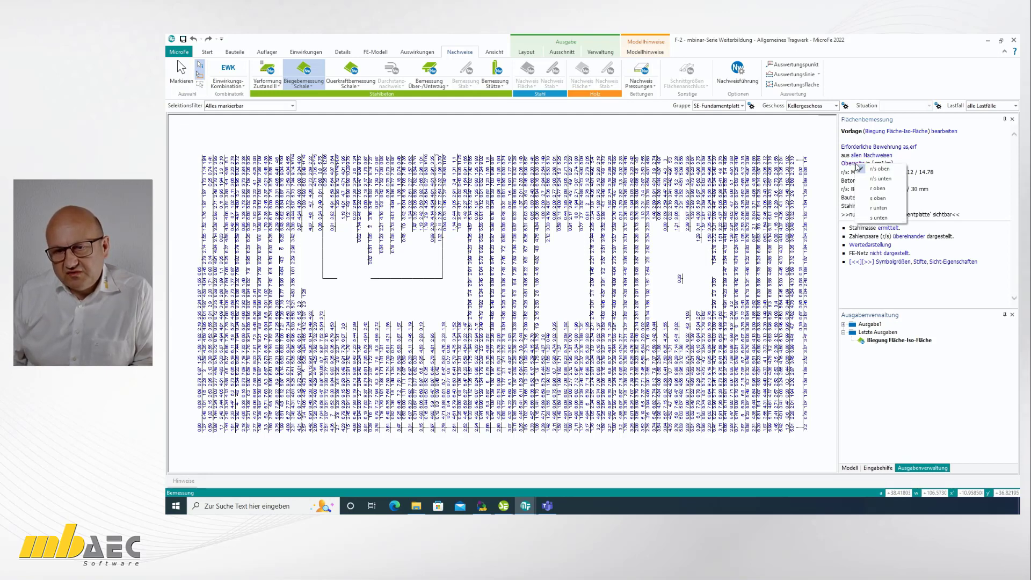
{"action": "left_click", "coordinate": [906, 215]}
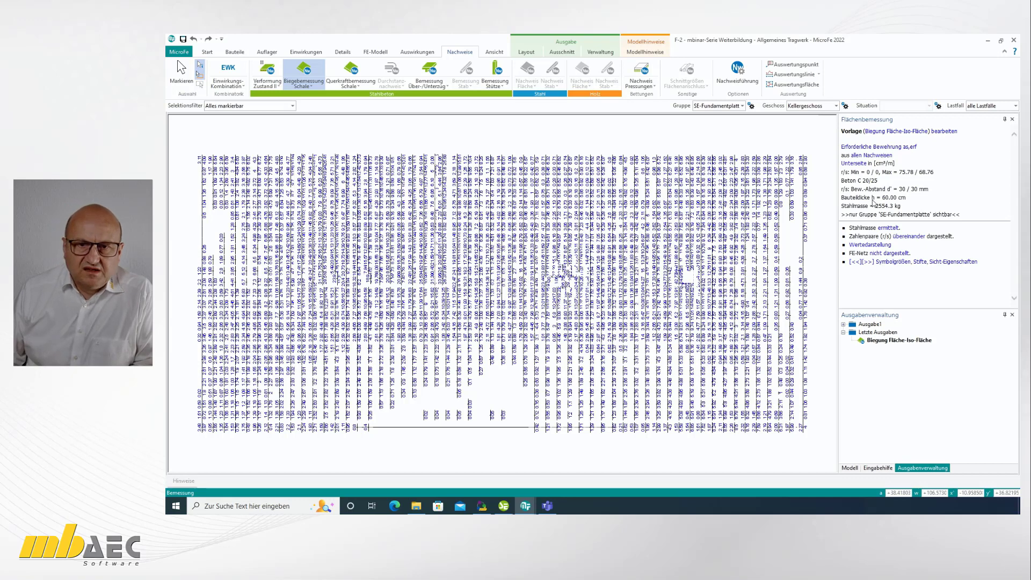
Step: Make -frei Gruppe- the active group, cancel the bending design recalculation and return to the model's position selection
{"action": "left_click", "coordinate": [743, 106]}
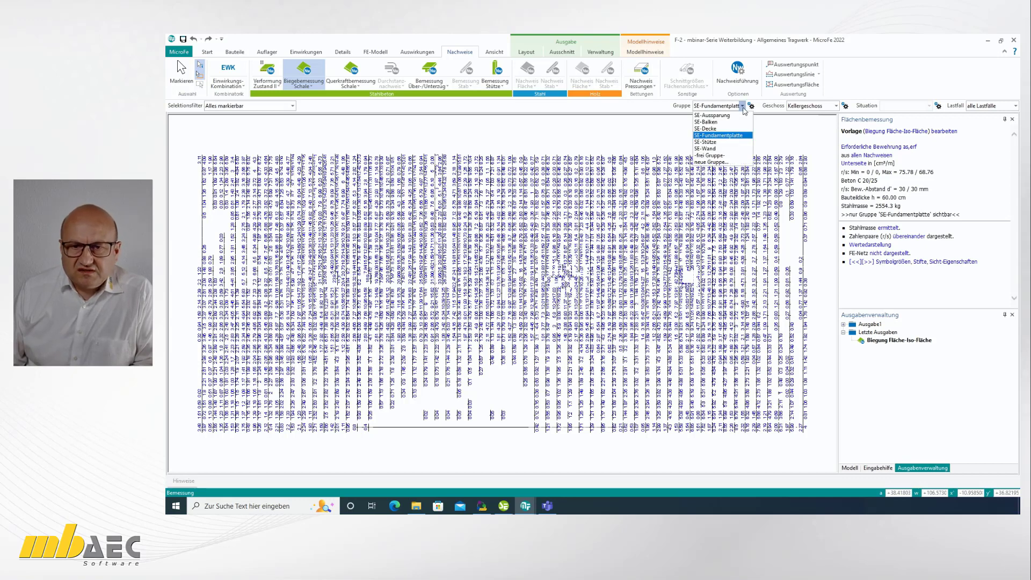
{"action": "left_click", "coordinate": [723, 156]}
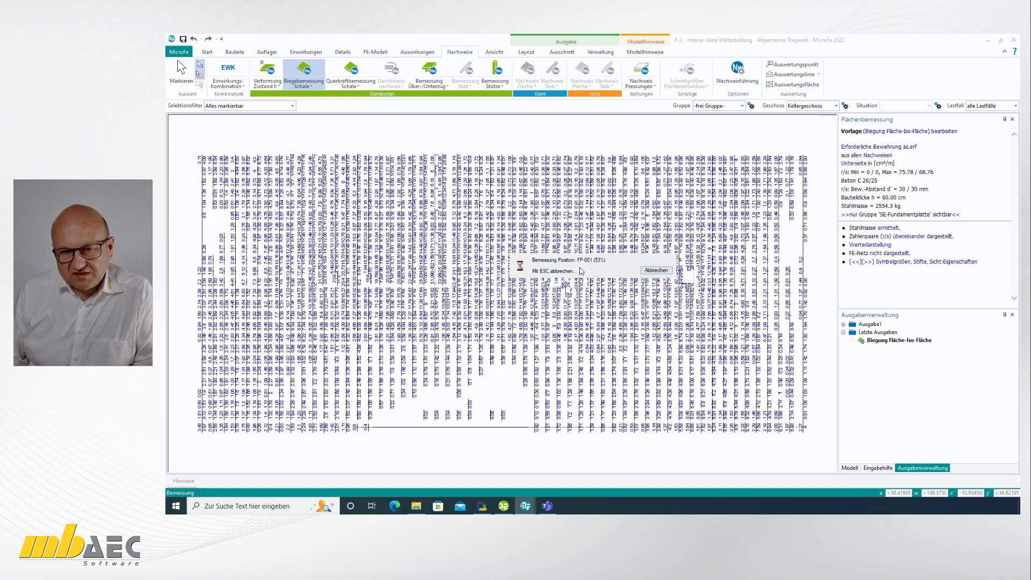
{"action": "left_click", "coordinate": [660, 271]}
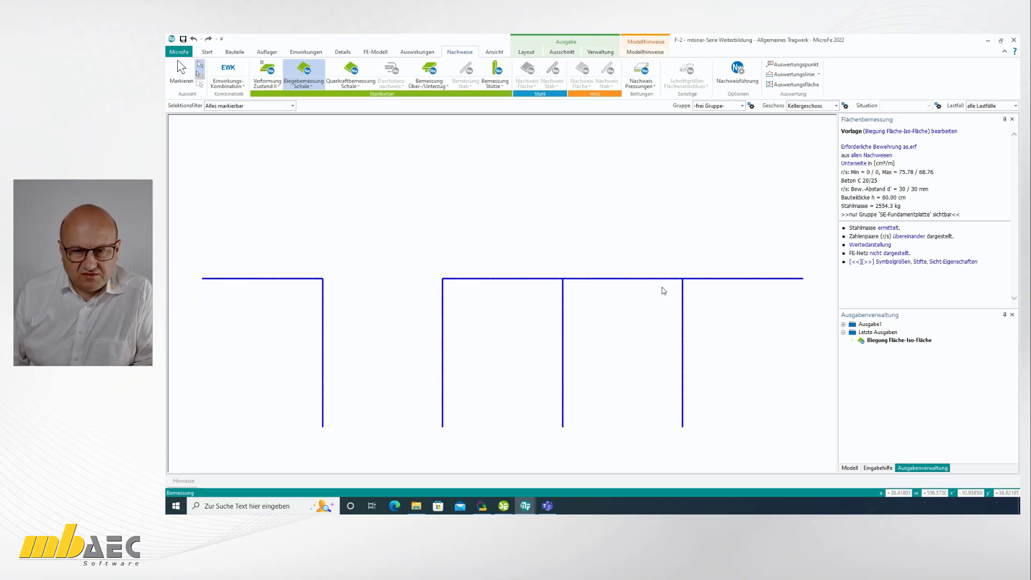
{"action": "left_click", "coordinate": [182, 71]}
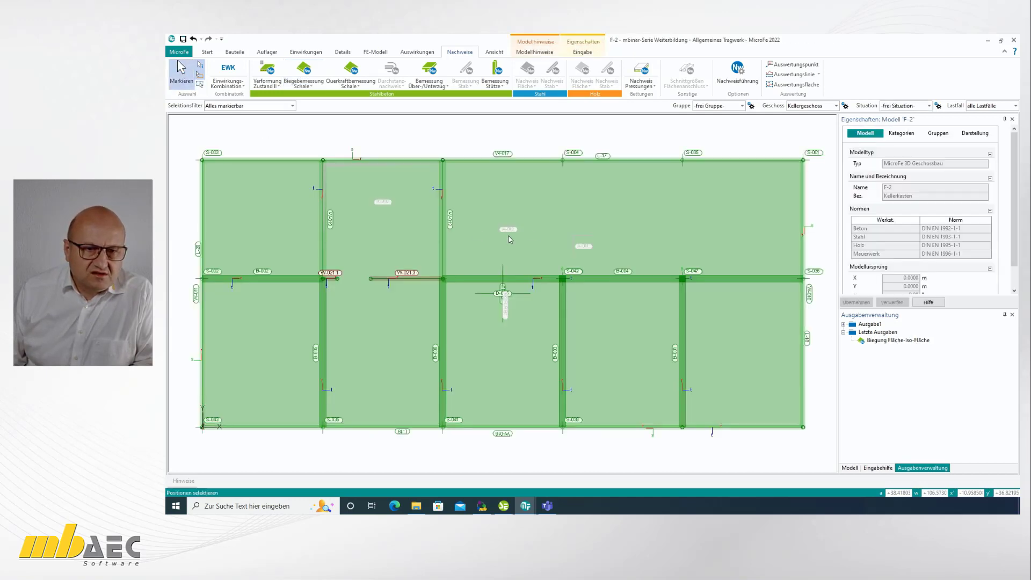
Step: Switch the basement model to the 3D view and examine the outer walls and slabs of the box
{"action": "left_click", "coordinate": [494, 52]}
{"action": "left_click", "coordinate": [467, 71]}
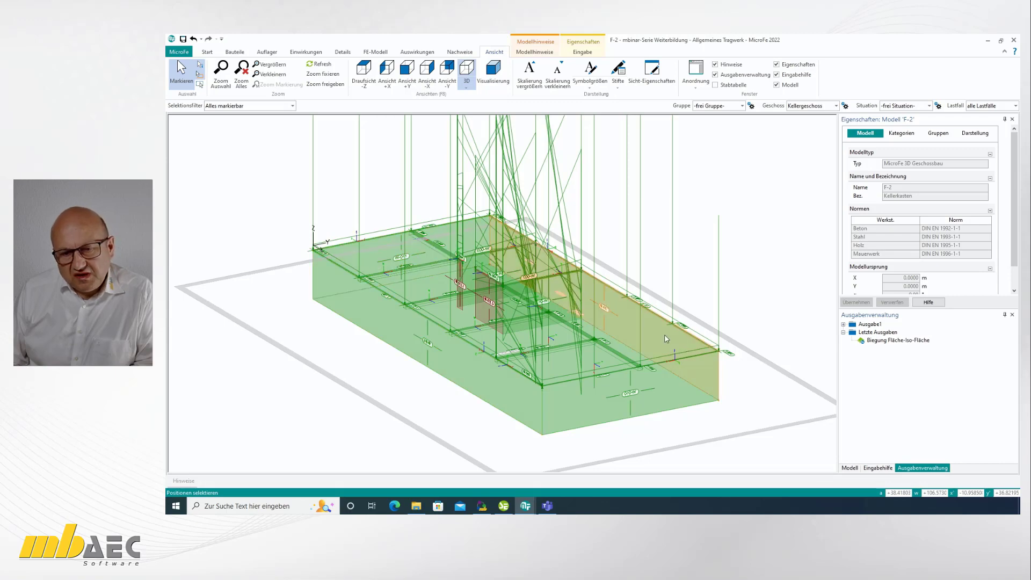
{"action": "mouse_move", "coordinate": [685, 382]}
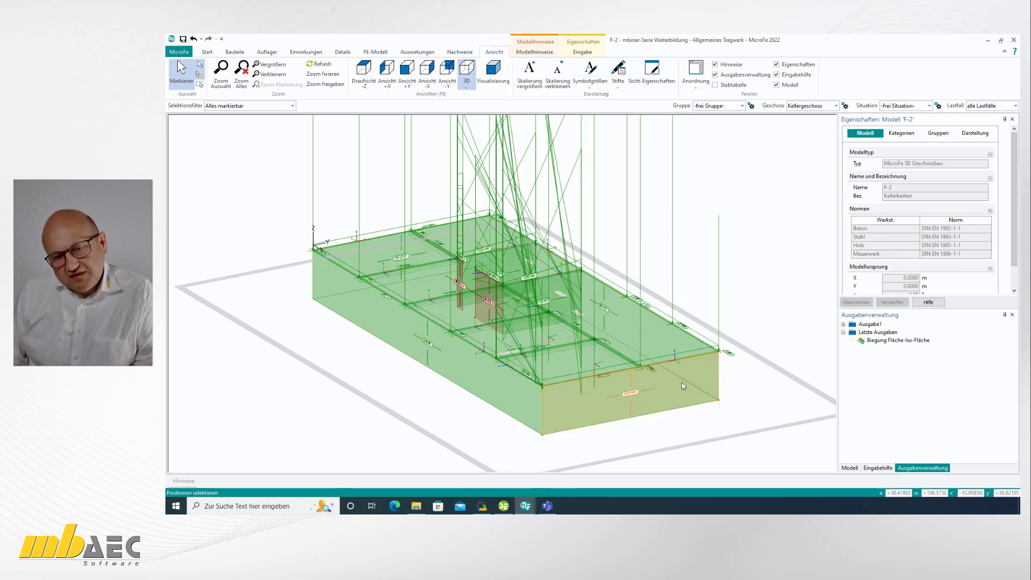
{"action": "mouse_move", "coordinate": [707, 370]}
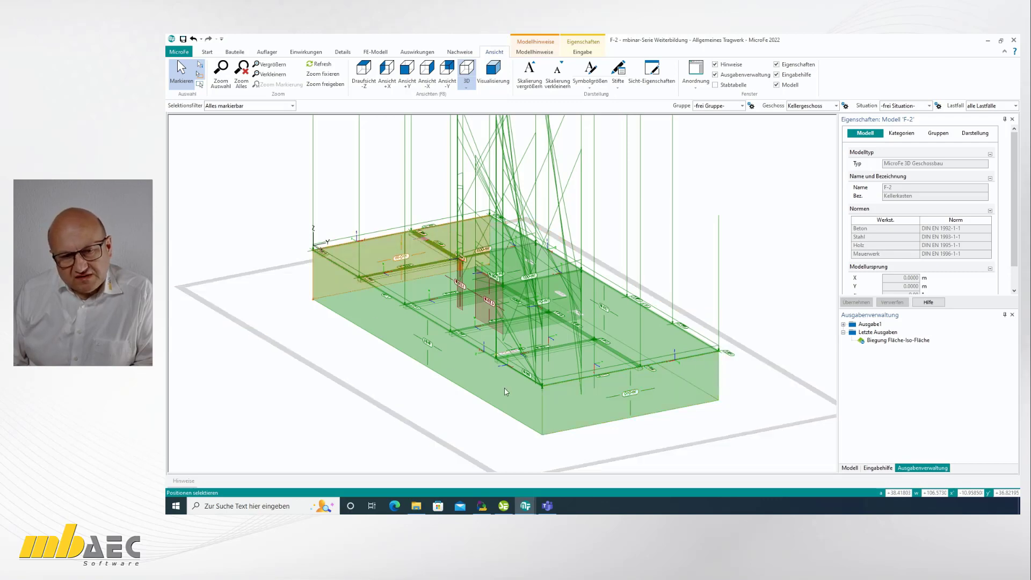
{"action": "mouse_move", "coordinate": [557, 402]}
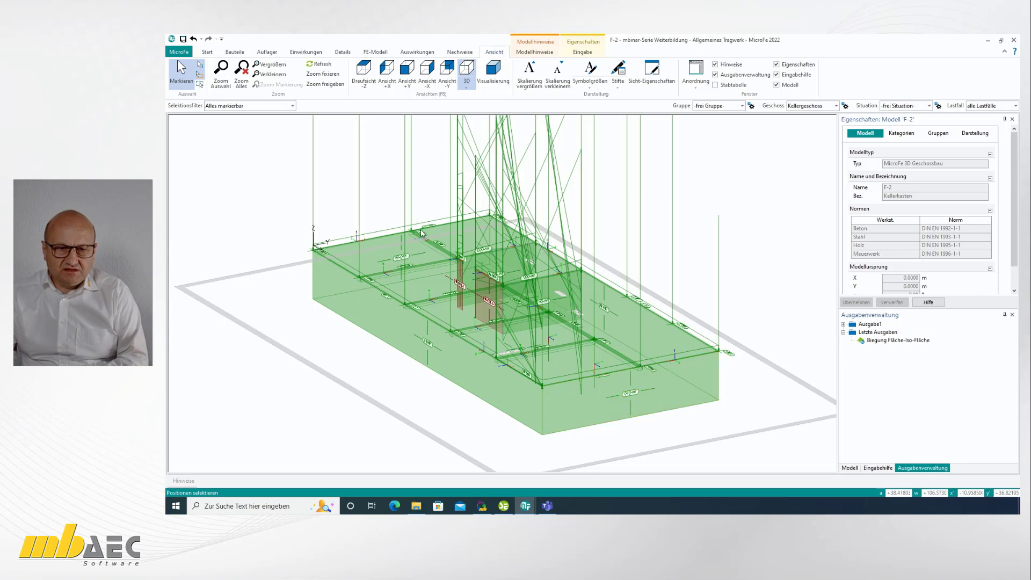
{"action": "mouse_move", "coordinate": [654, 363]}
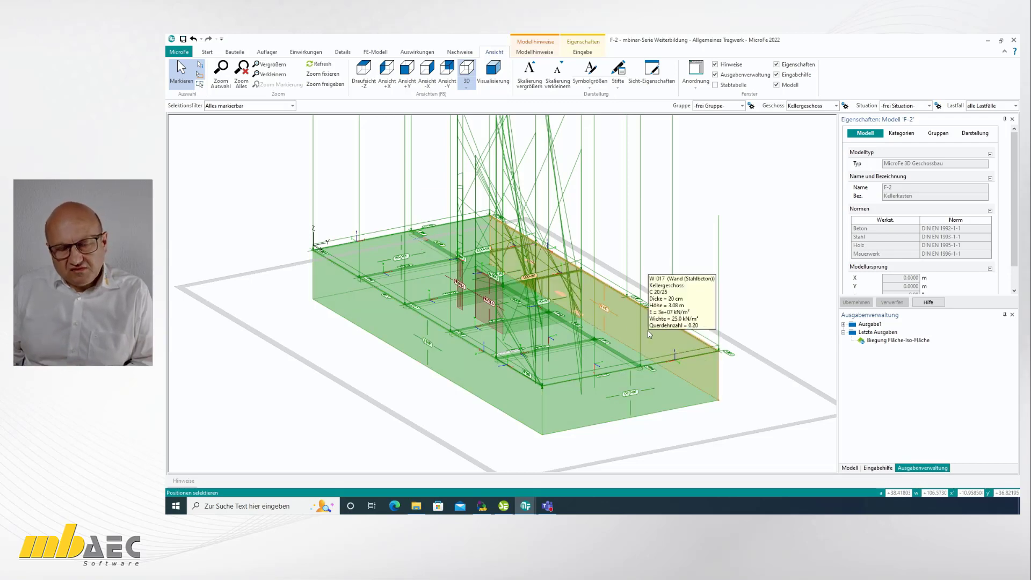
{"action": "mouse_move", "coordinate": [679, 372]}
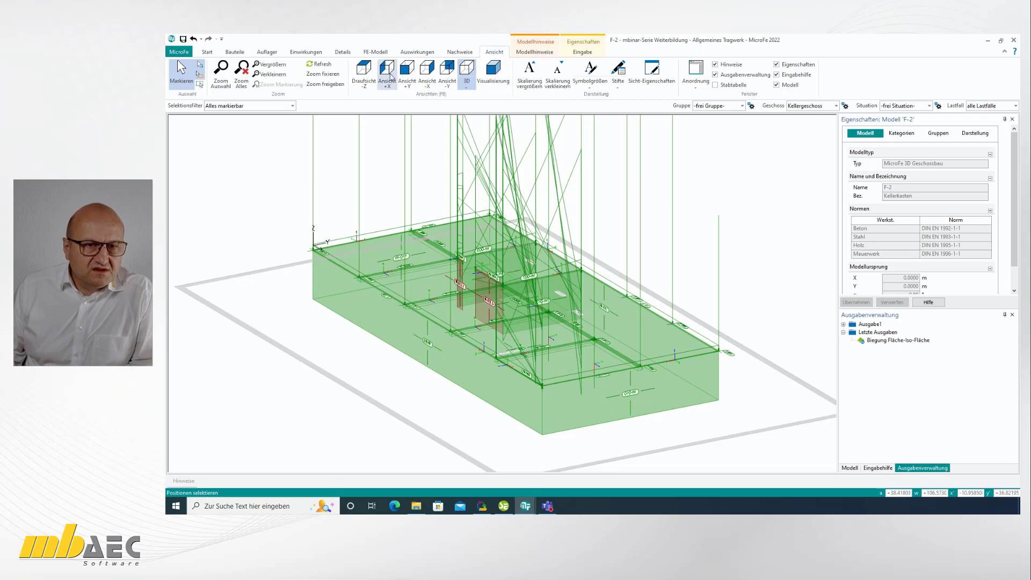
Step: Display the beam internal forces as Normalkraft N and examine the values at the two basement columns
{"action": "left_click", "coordinate": [417, 52]}
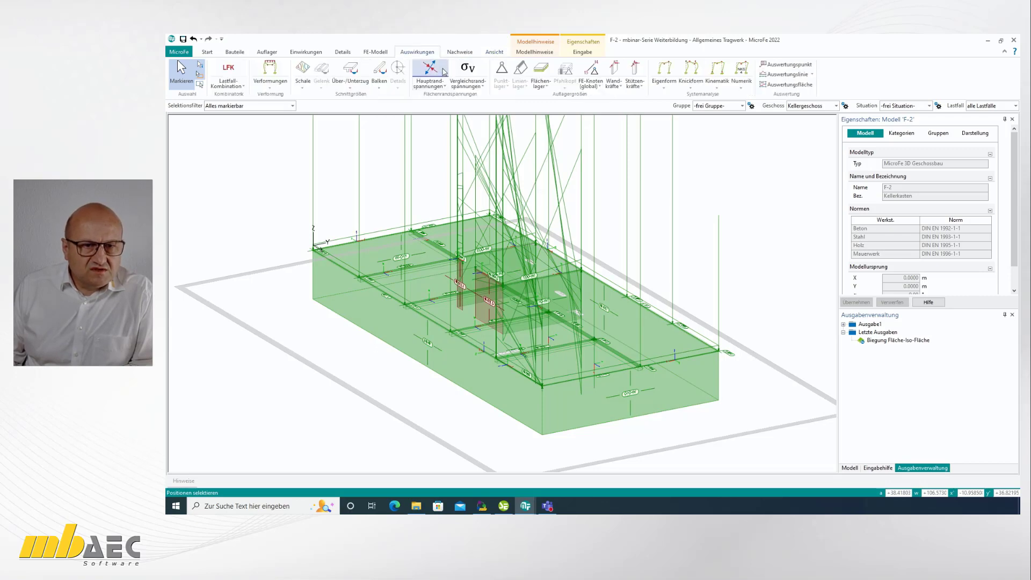
{"action": "left_click", "coordinate": [380, 70]}
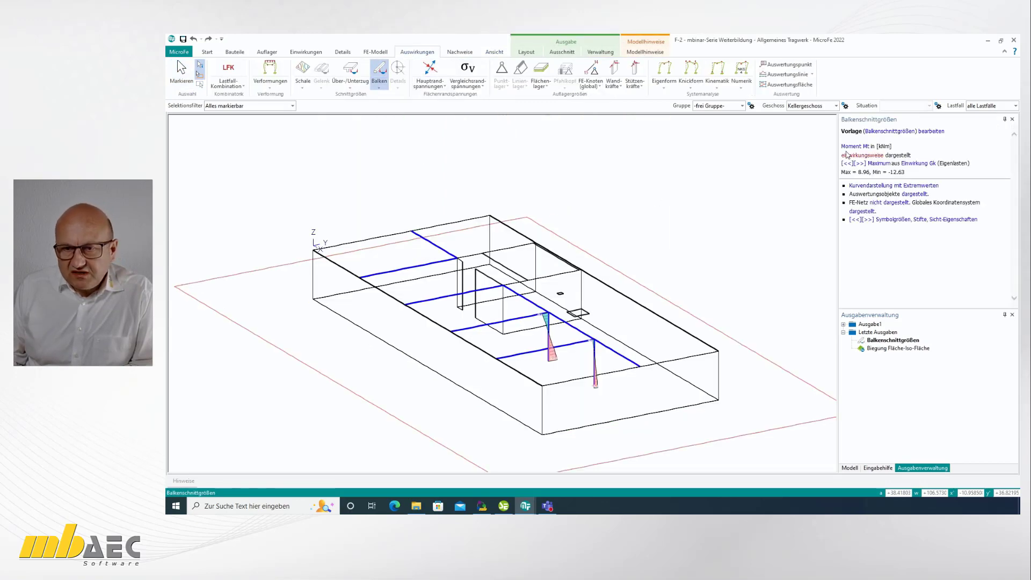
{"action": "left_click", "coordinate": [854, 147]}
{"action": "left_click", "coordinate": [859, 151]}
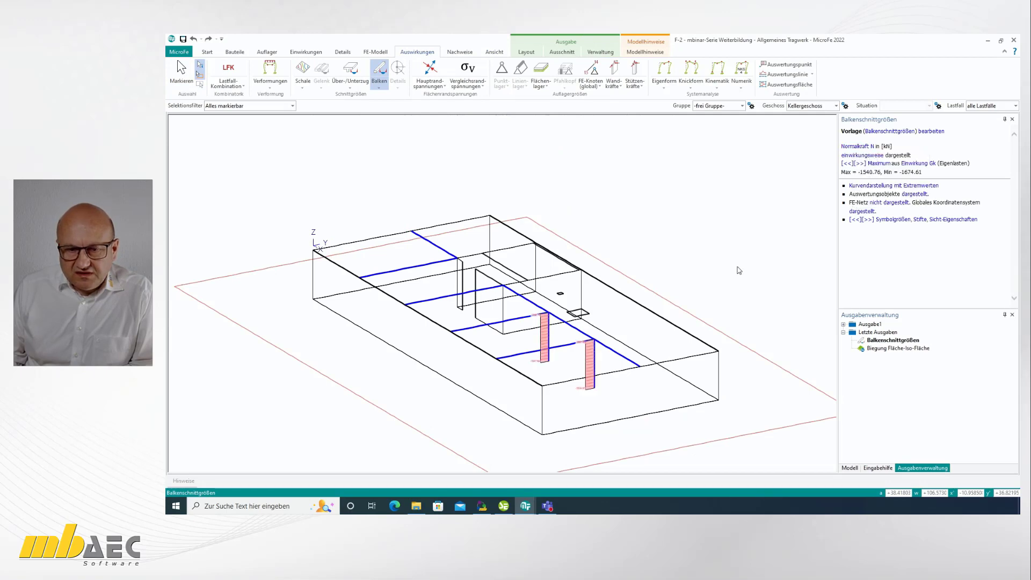
{"action": "scroll", "coordinate": [583, 398], "scroll_direction": "up", "scroll_amount": 2}
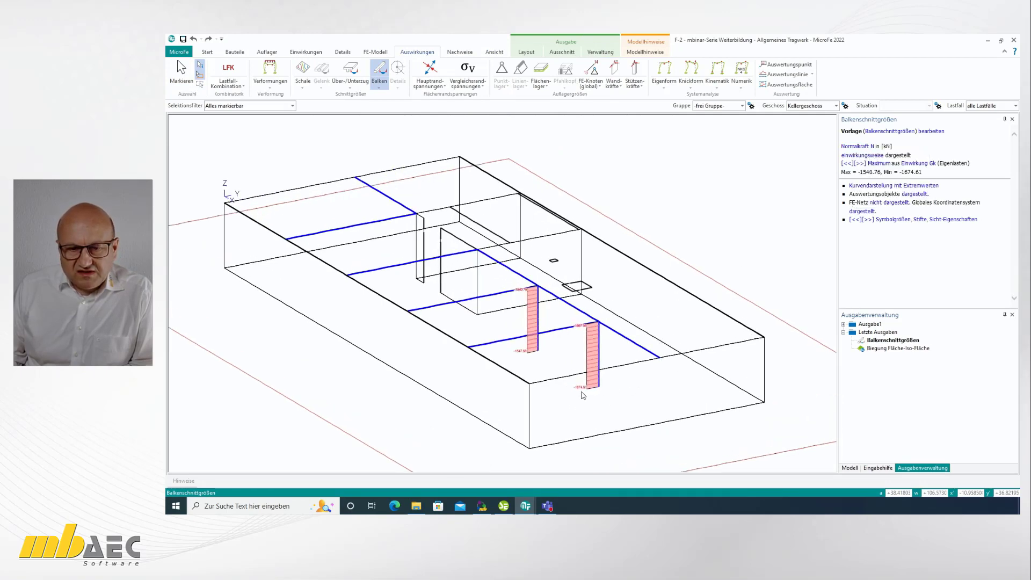
{"action": "scroll", "coordinate": [583, 395], "scroll_direction": "up", "scroll_amount": 4}
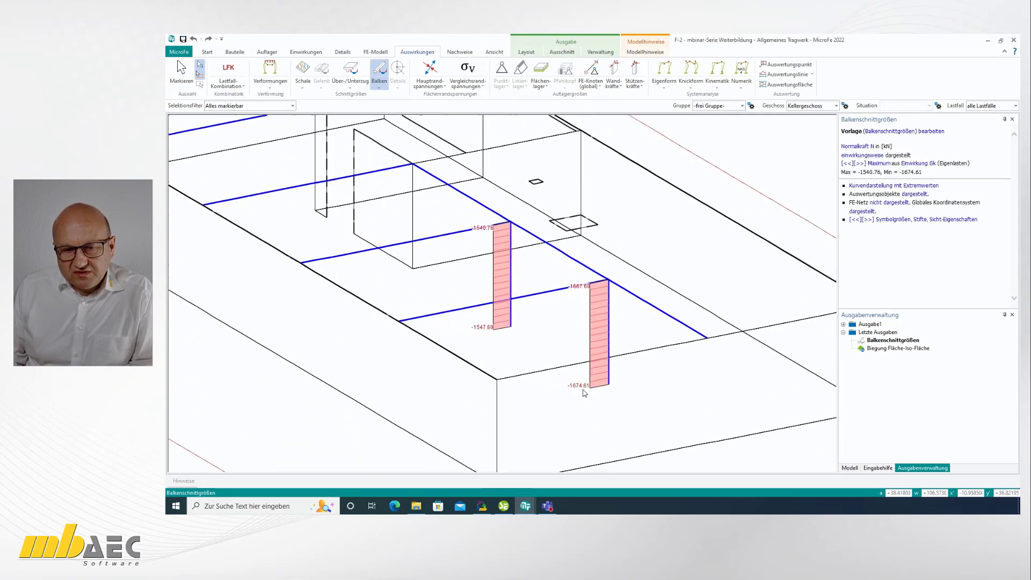
{"action": "scroll", "coordinate": [585, 393], "scroll_direction": "up", "scroll_amount": 1}
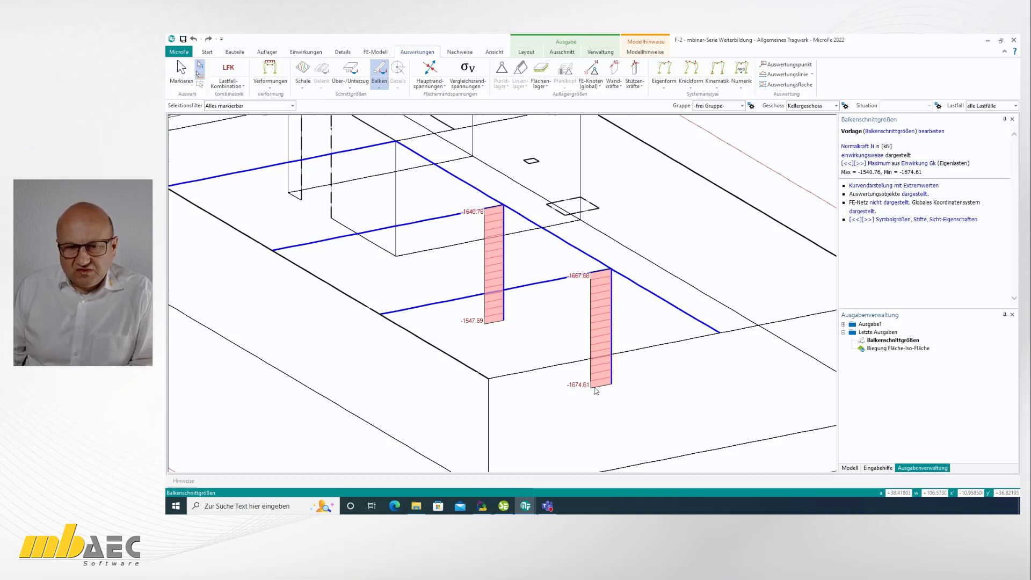
{"action": "mouse_move", "coordinate": [614, 389]}
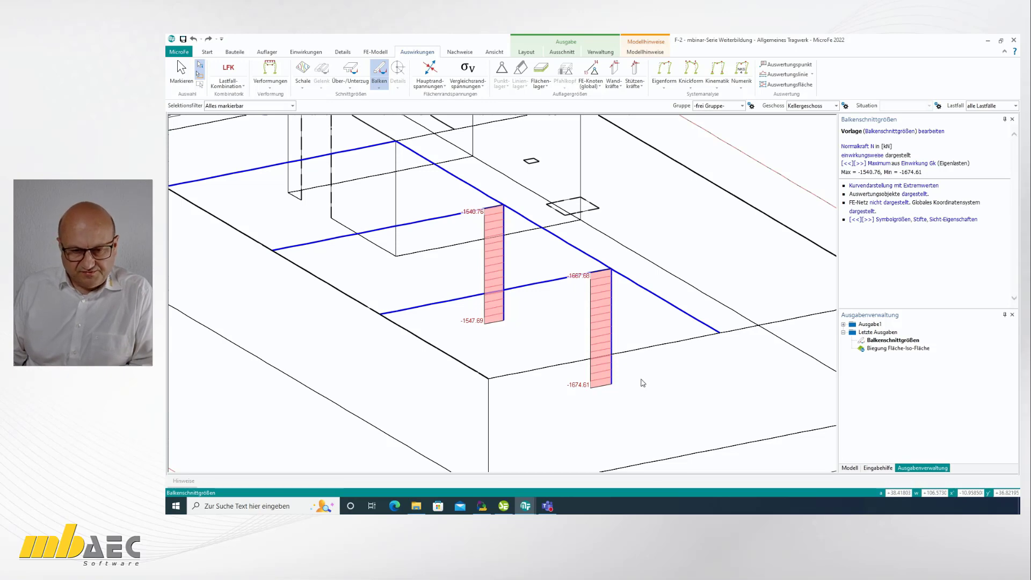
{"action": "scroll", "coordinate": [643, 382], "scroll_direction": "down", "scroll_amount": 2}
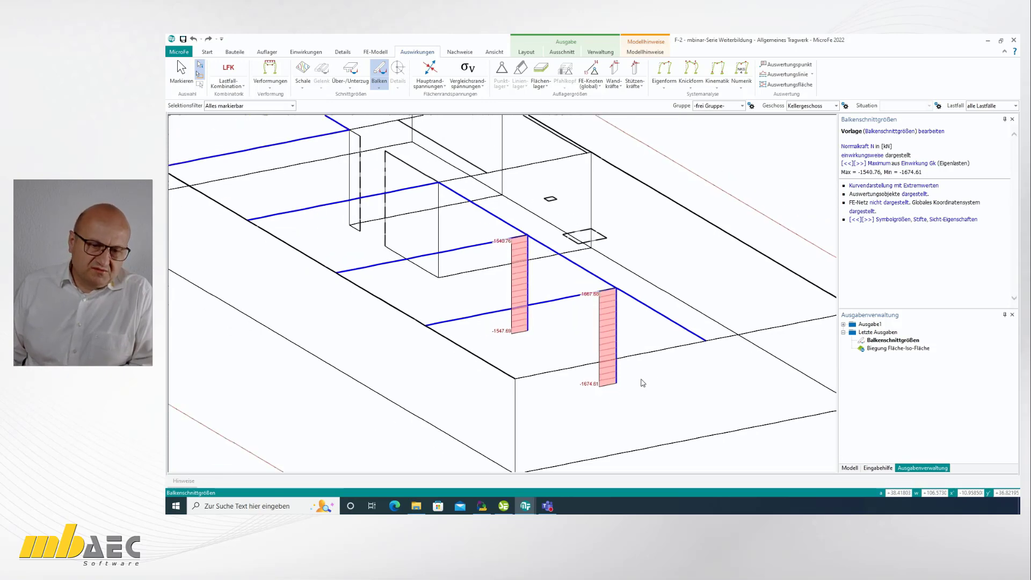
Step: Switch to the ProjektManager and create the MicroFe model F-3 from the Gesamtsystem calculation model
{"action": "left_click", "coordinate": [481, 507]}
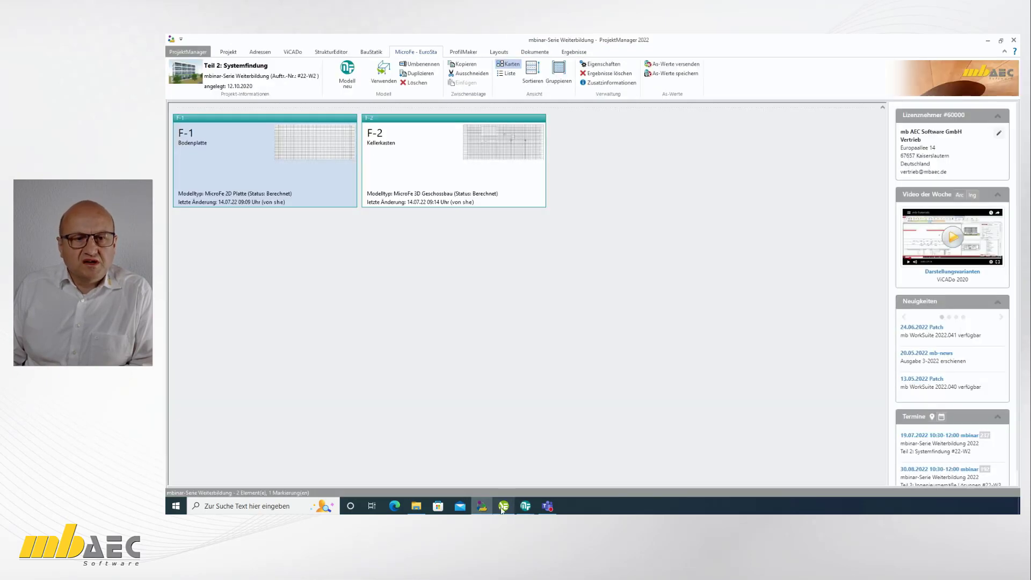
{"action": "left_click", "coordinate": [383, 73]}
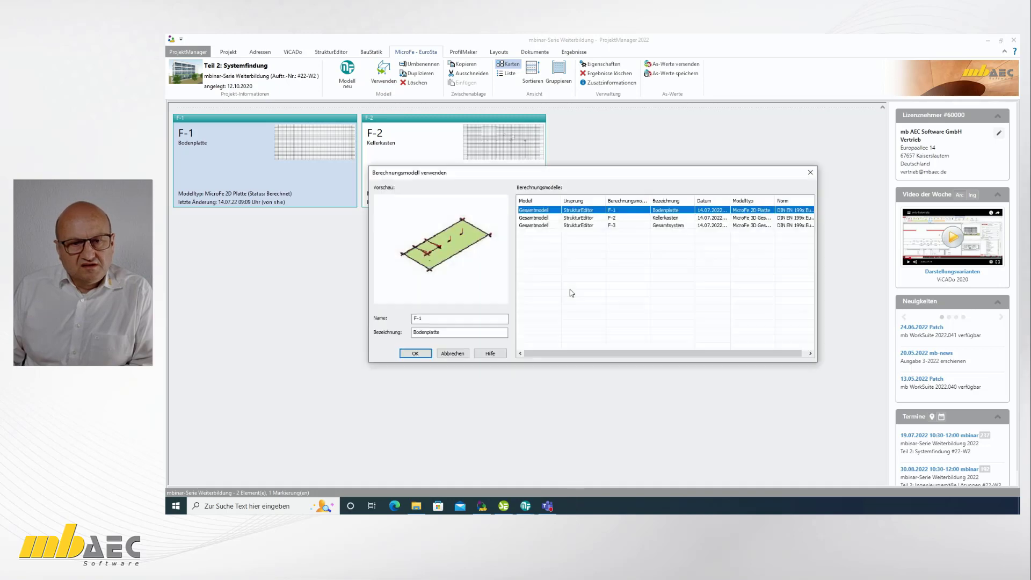
{"action": "left_click", "coordinate": [566, 225]}
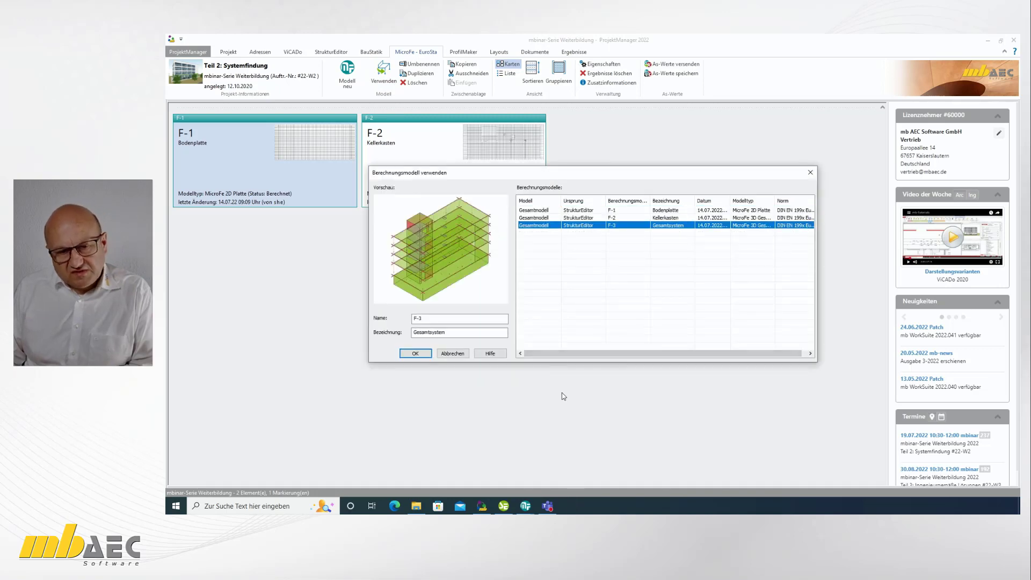
{"action": "left_click", "coordinate": [420, 353]}
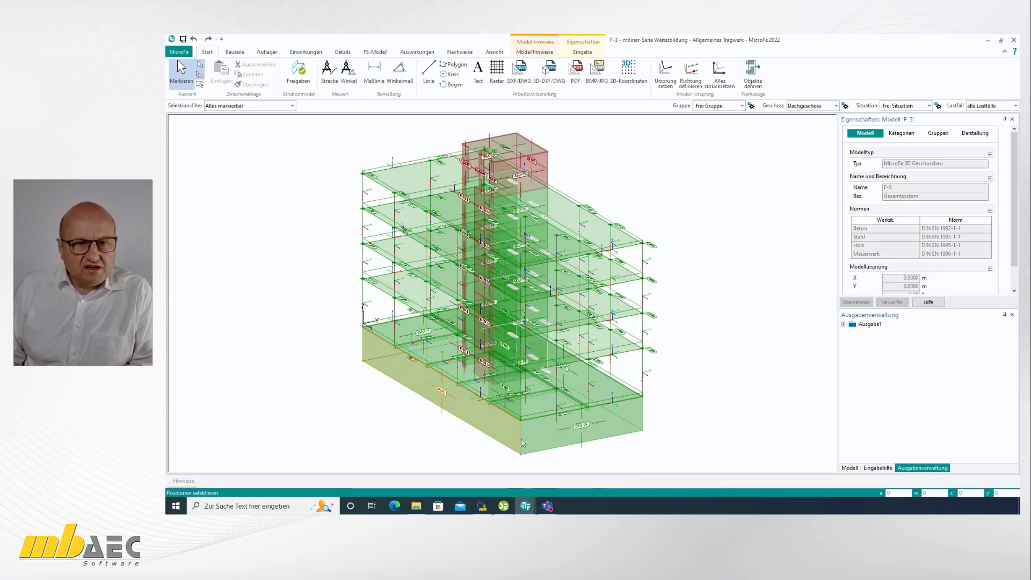
Step: Place a Steifeziffer surface bedding using Barwaschow on the Kellergeschoss storey, adopting the base outline polygon with a 6 m offset
{"action": "mouse_move", "coordinate": [361, 175]}
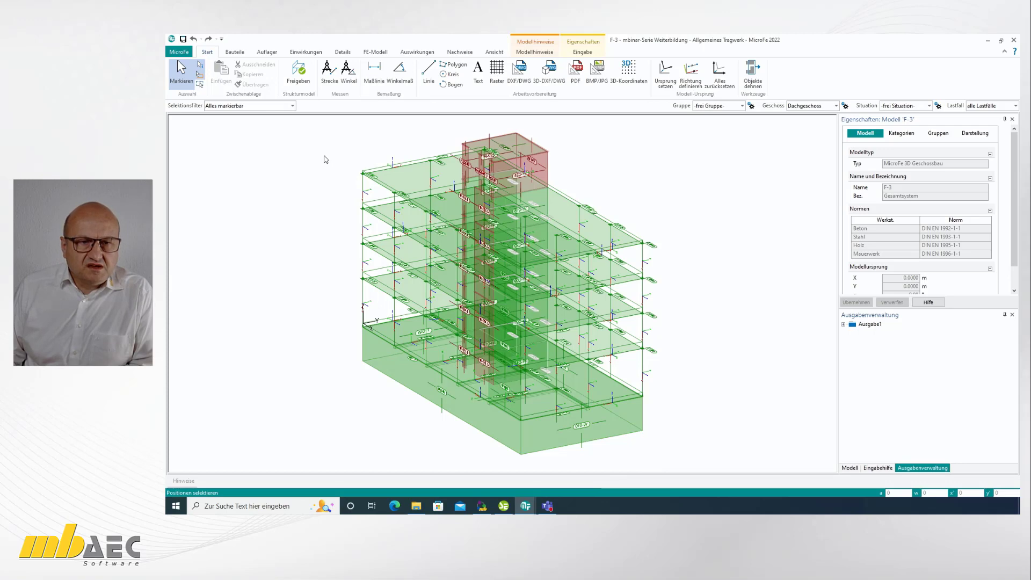
{"action": "left_click", "coordinate": [267, 52]}
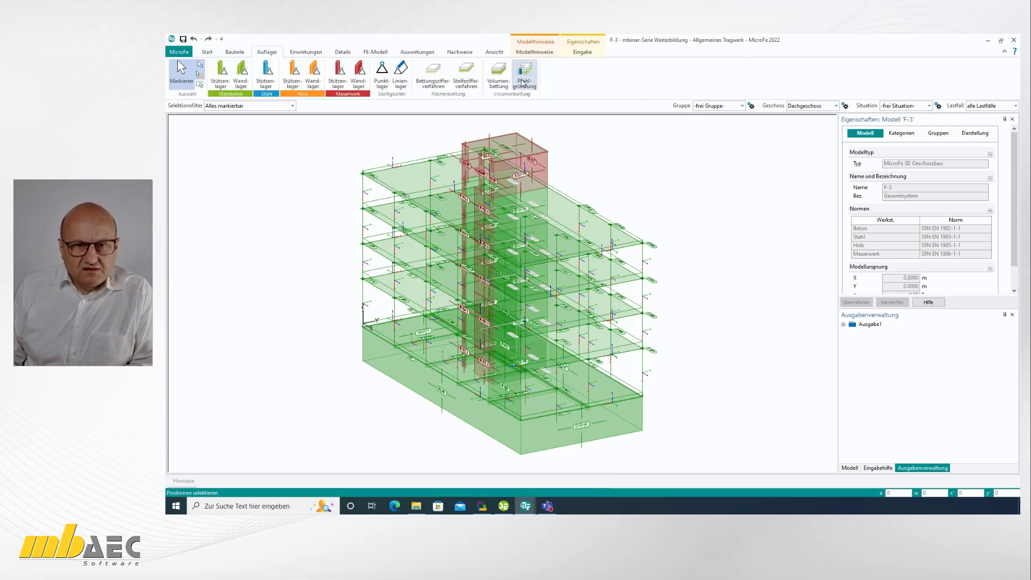
{"action": "left_click", "coordinate": [467, 80]}
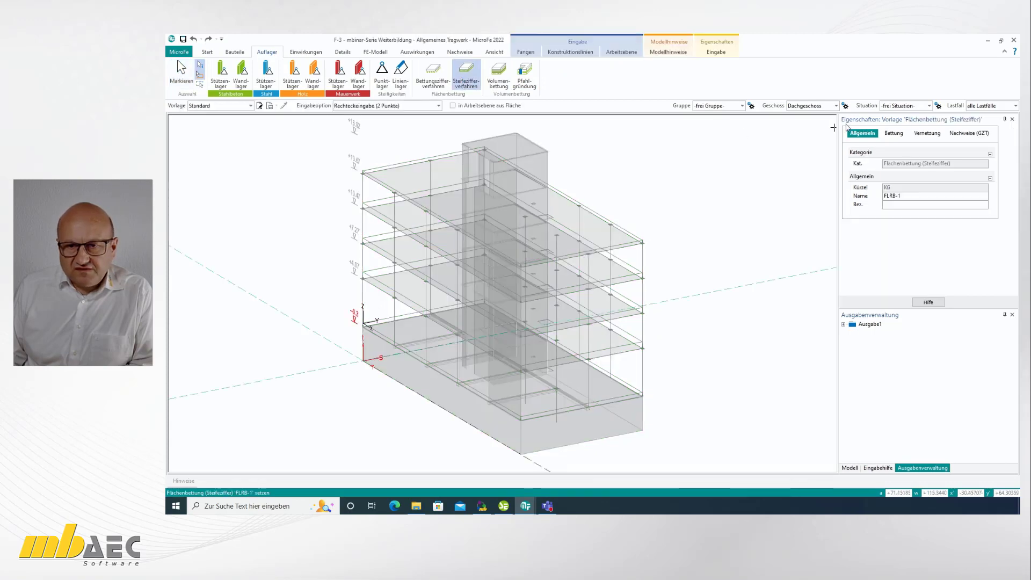
{"action": "left_click", "coordinate": [837, 106]}
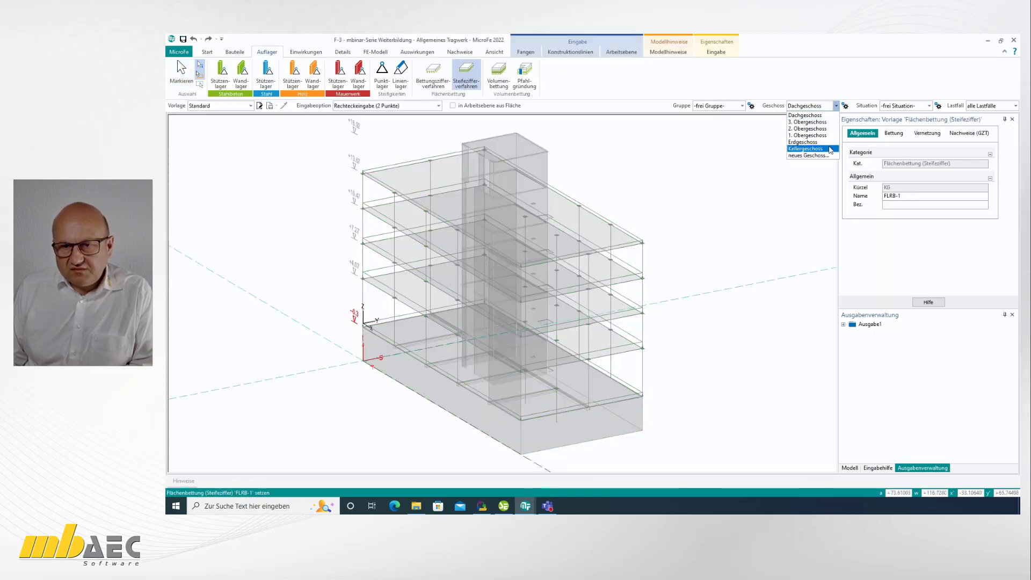
{"action": "left_click", "coordinate": [790, 151]}
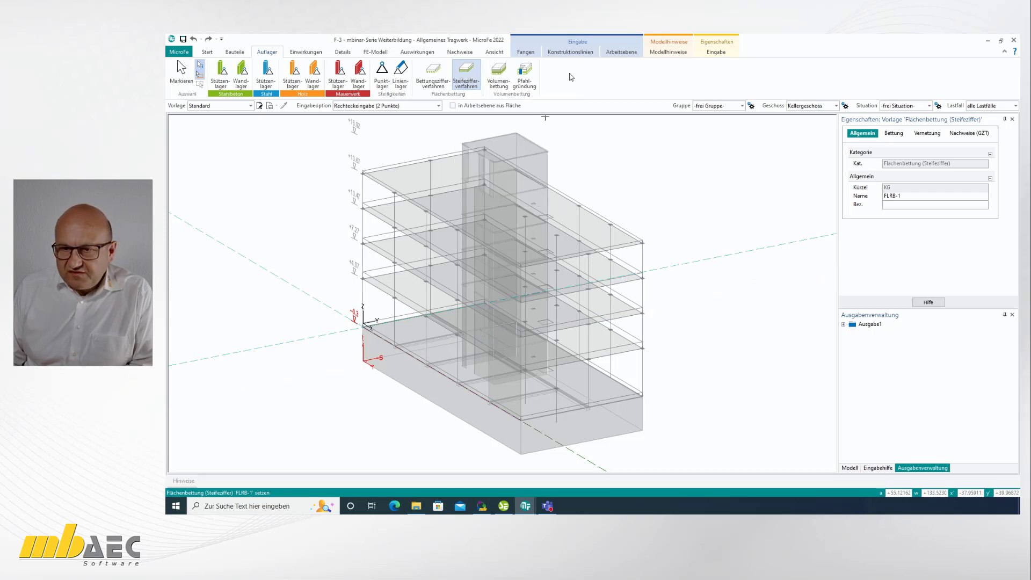
{"action": "left_click", "coordinate": [893, 134]}
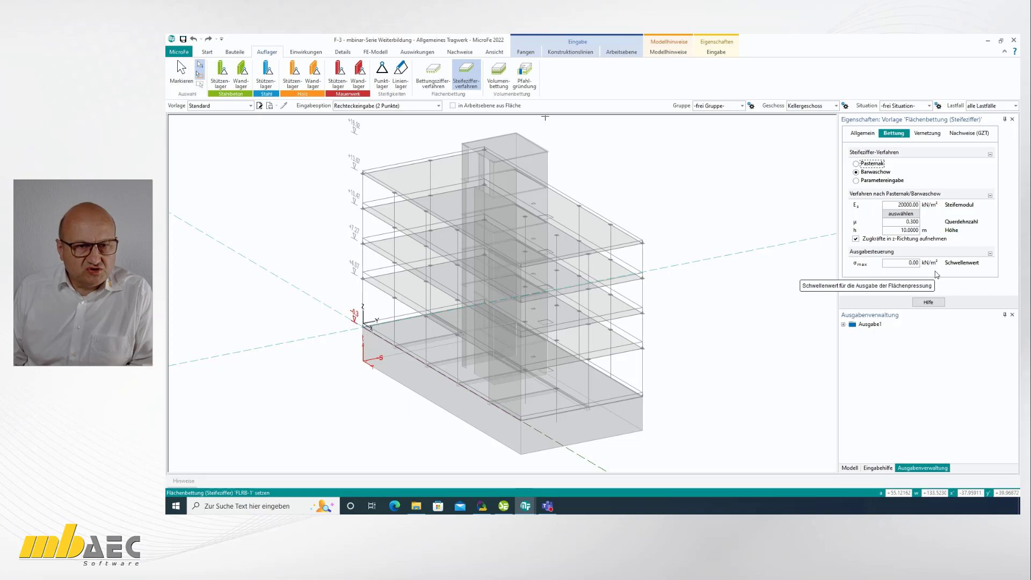
{"action": "left_click", "coordinate": [438, 106]}
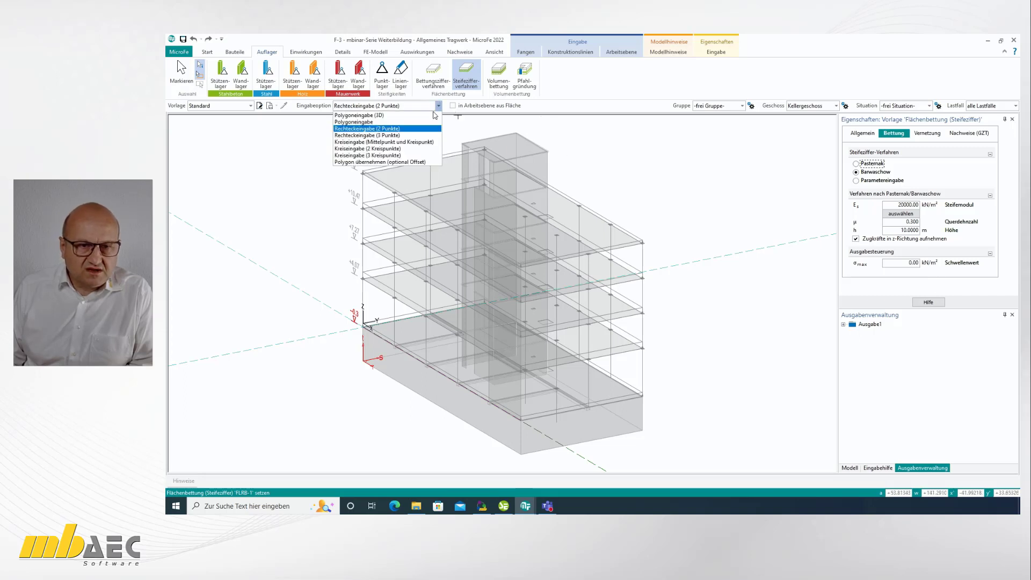
{"action": "left_click", "coordinate": [414, 162]}
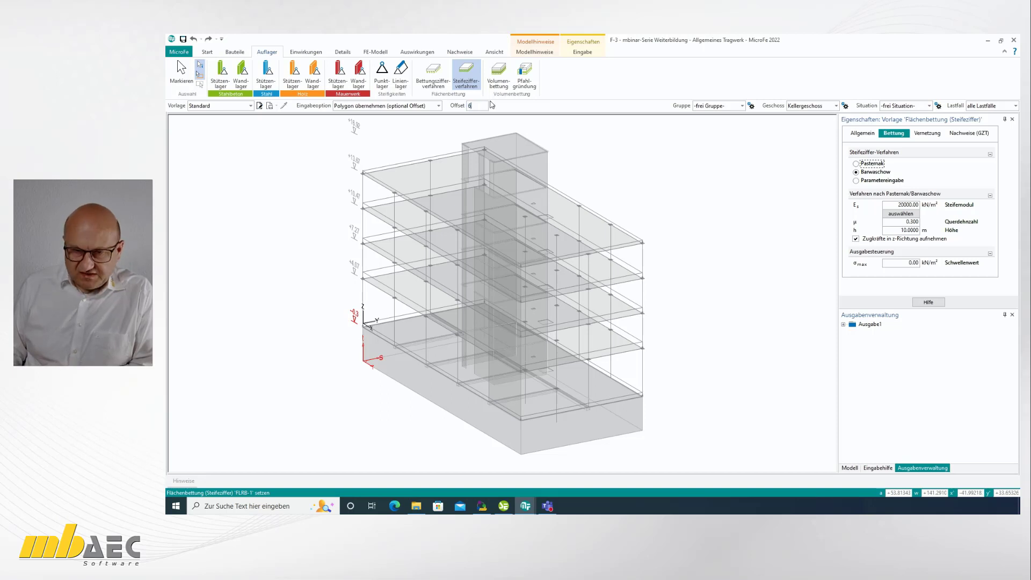
{"action": "left_click", "coordinate": [416, 395]}
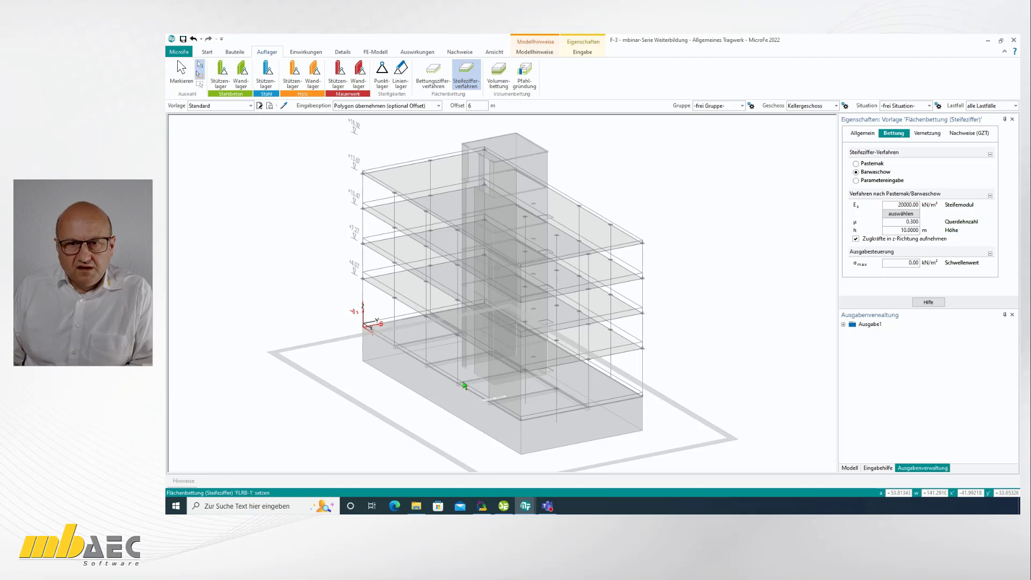
Step: Limit the view to the current group, make SE-Fundamentplatte the active group and show it in plan view
{"action": "left_click", "coordinate": [494, 52]}
{"action": "left_click", "coordinate": [652, 80]}
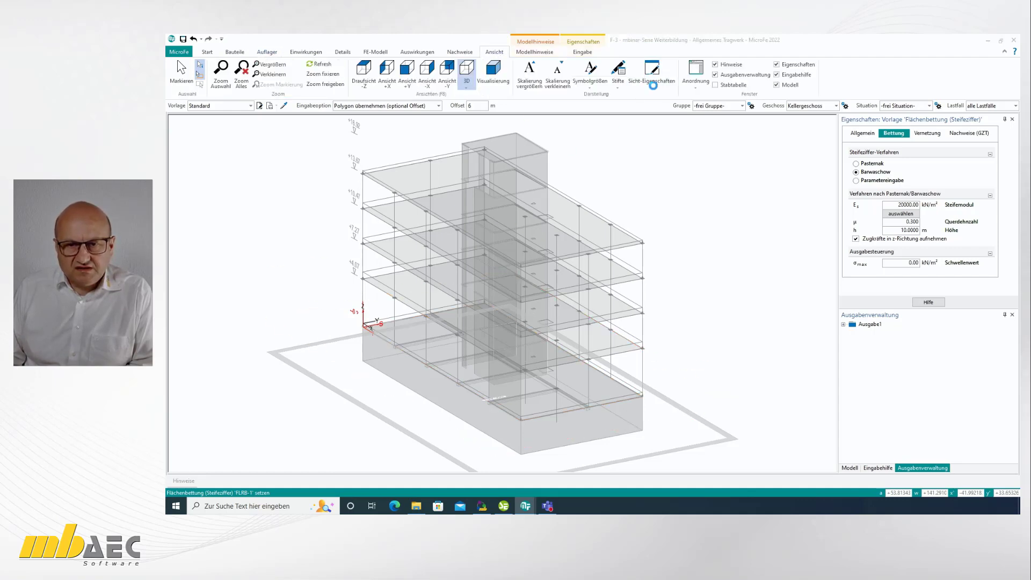
{"action": "left_click", "coordinate": [454, 133]}
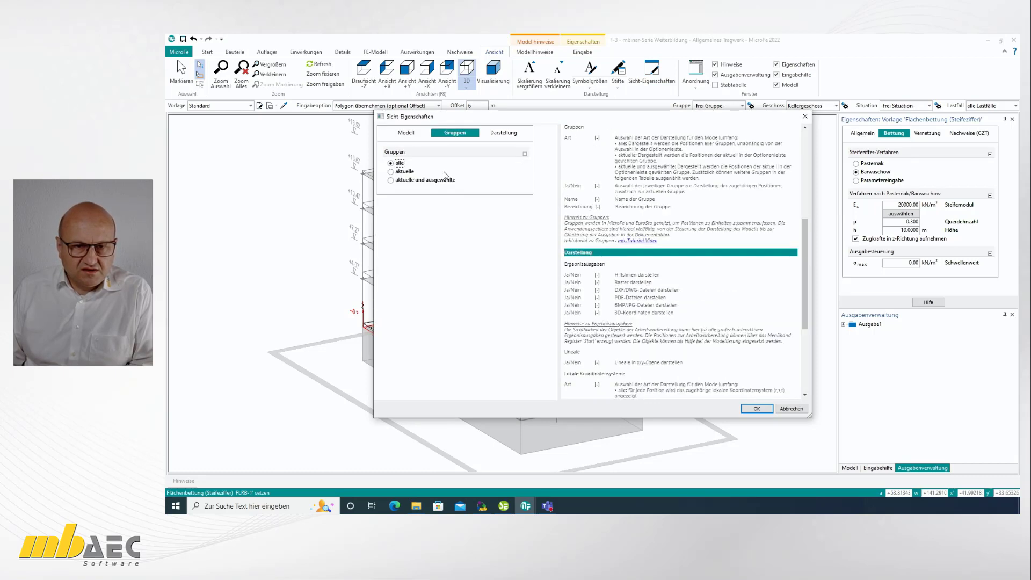
{"action": "left_click", "coordinate": [403, 172]}
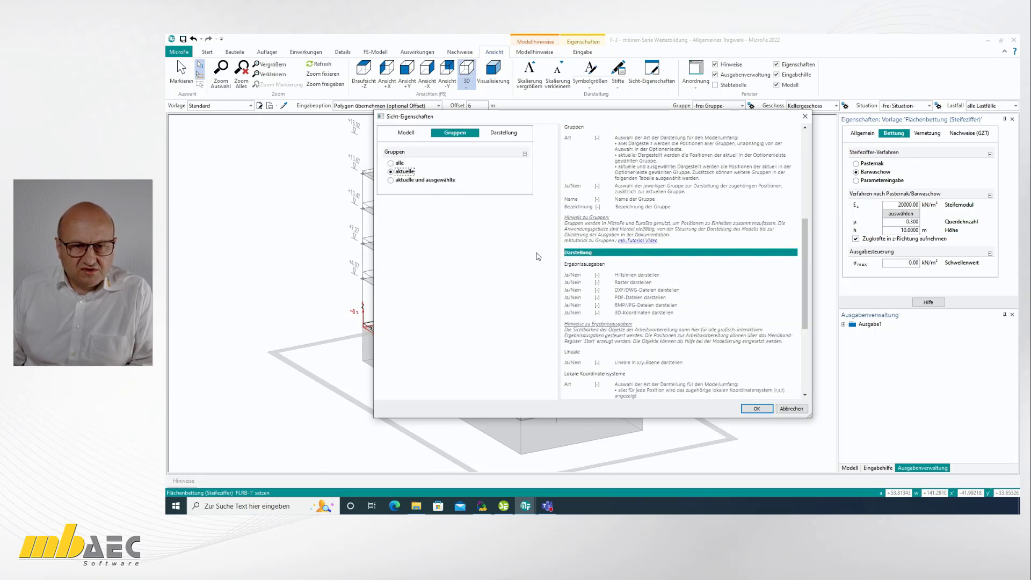
{"action": "left_click", "coordinate": [765, 411]}
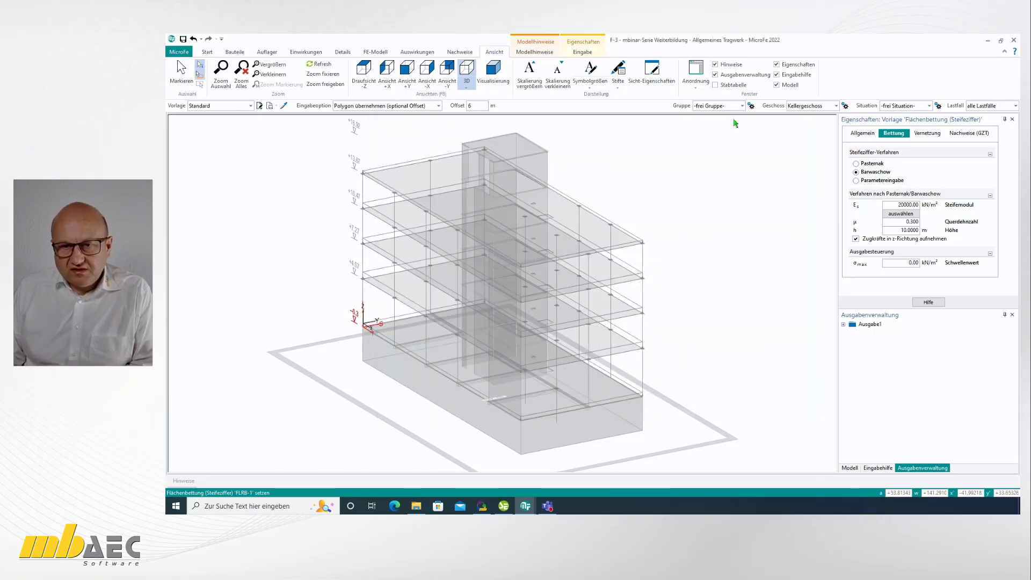
{"action": "left_click", "coordinate": [742, 106]}
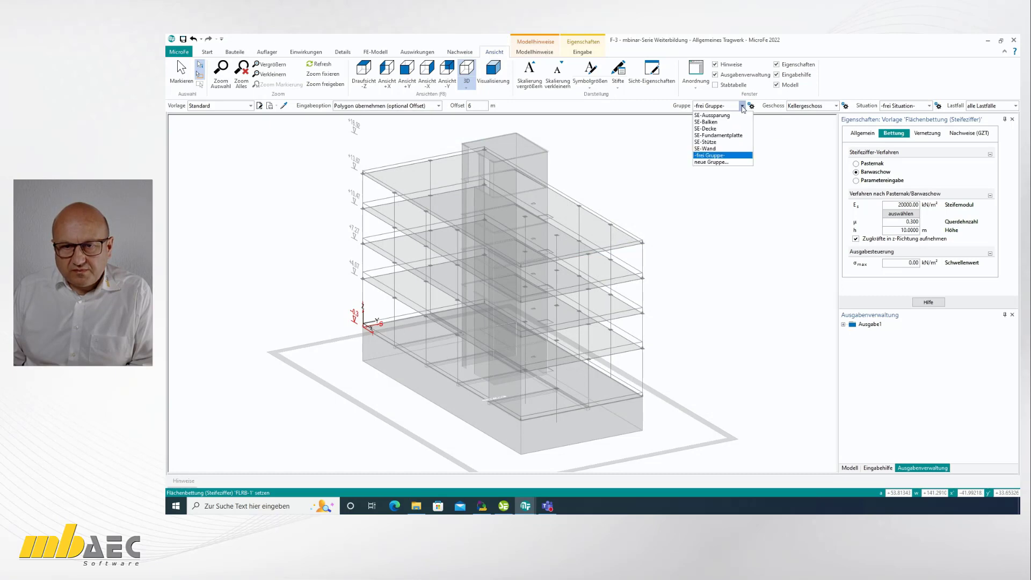
{"action": "left_click", "coordinate": [739, 137]}
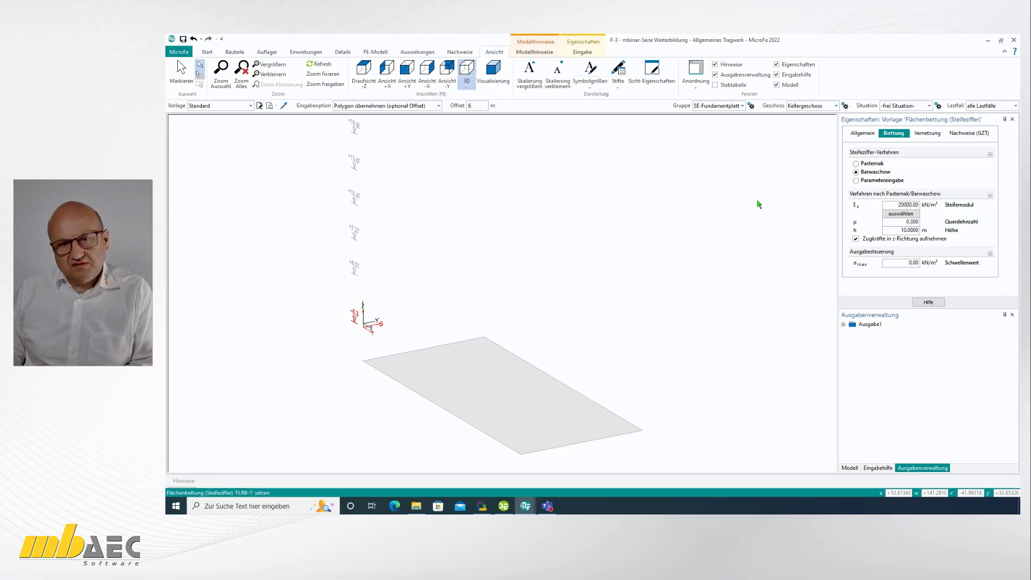
{"action": "left_click", "coordinate": [364, 74]}
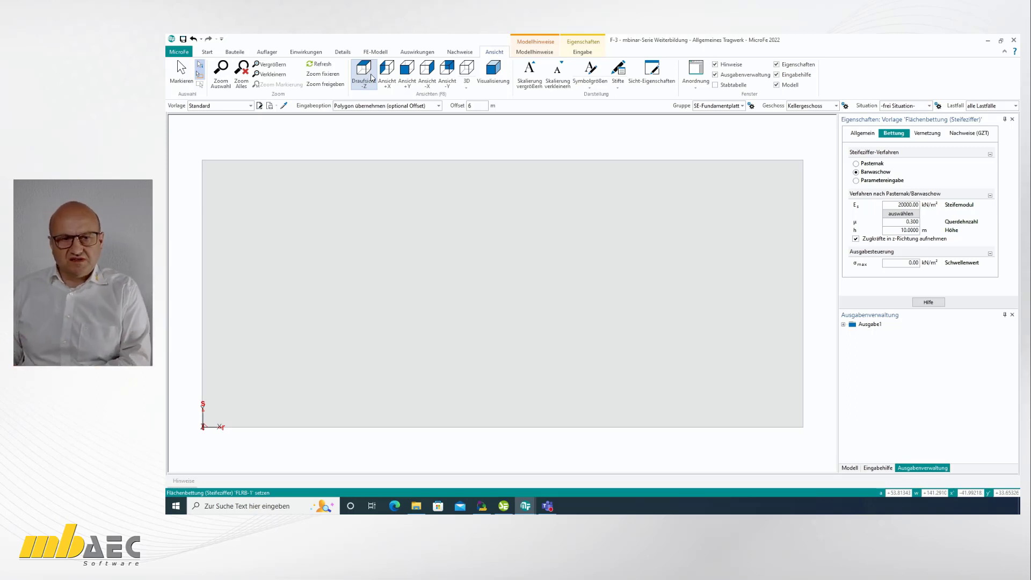
Step: For the foundation slab, set the ultimate-limit design method to Thürlimann and disable the longitudinal minimum reinforcement
{"action": "left_click", "coordinate": [460, 52]}
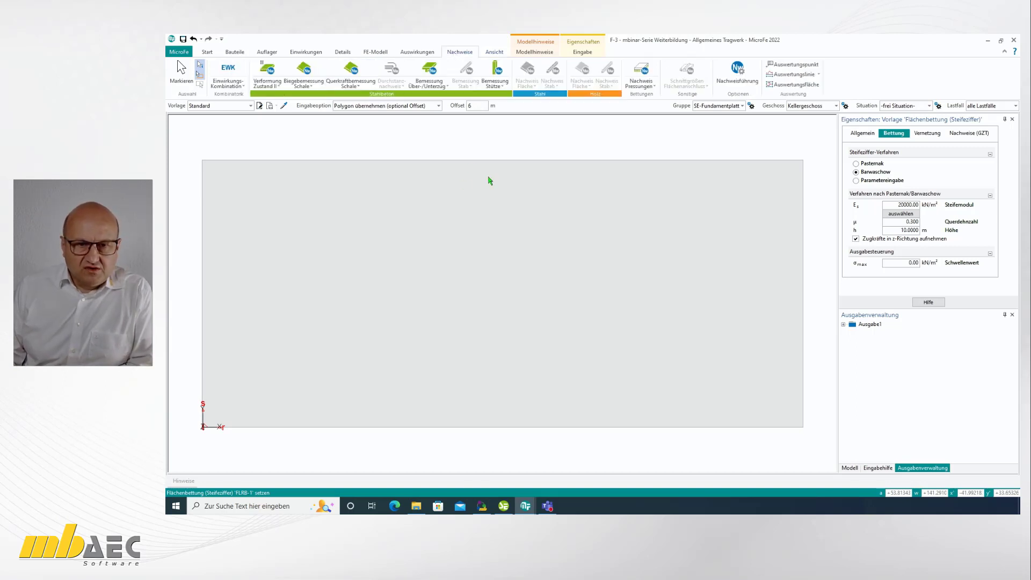
{"action": "left_click", "coordinate": [187, 82]}
{"action": "left_click", "coordinate": [381, 218]}
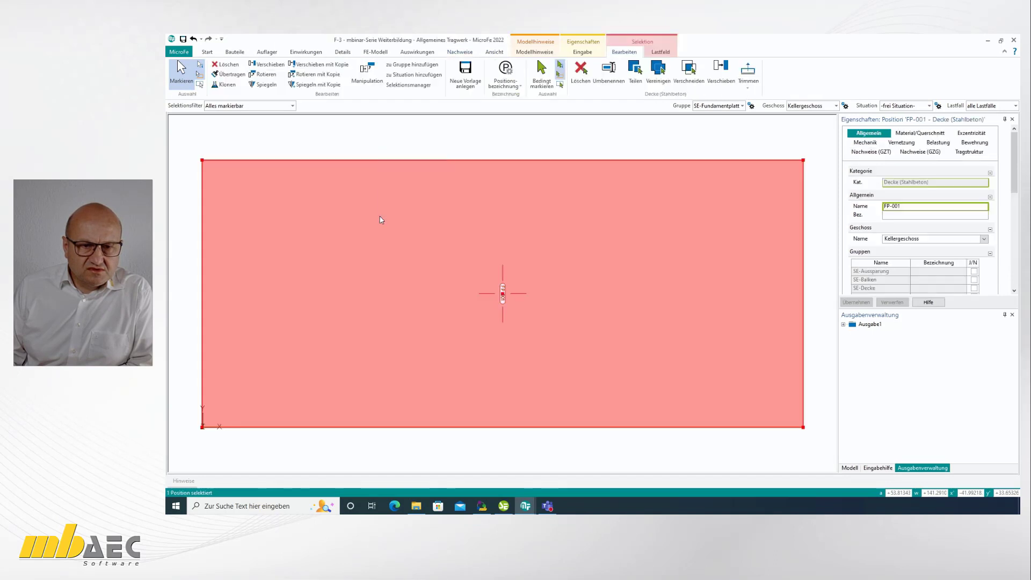
{"action": "left_click", "coordinate": [872, 153]}
{"action": "left_click", "coordinate": [866, 191]}
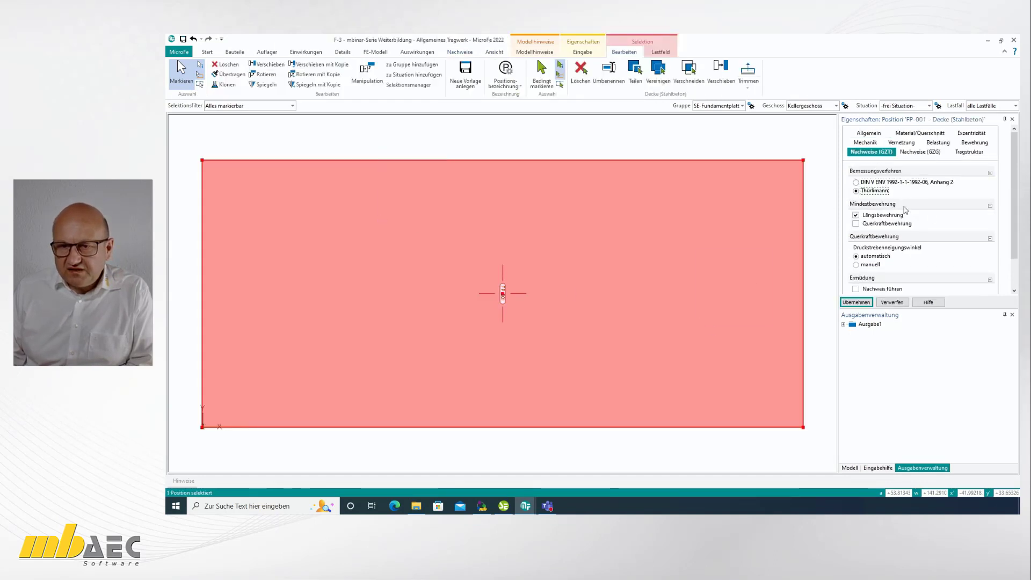
{"action": "left_click", "coordinate": [856, 216]}
{"action": "left_click", "coordinate": [856, 303]}
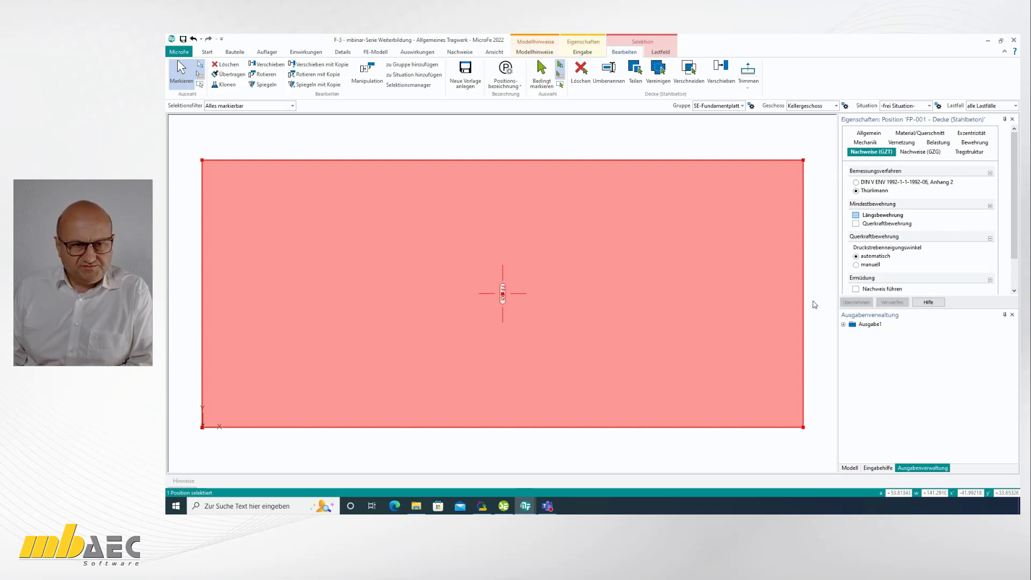
Step: Run the FE calculation as a static first-order analysis (Th. I. Ordnung)
{"action": "left_click", "coordinate": [375, 51]}
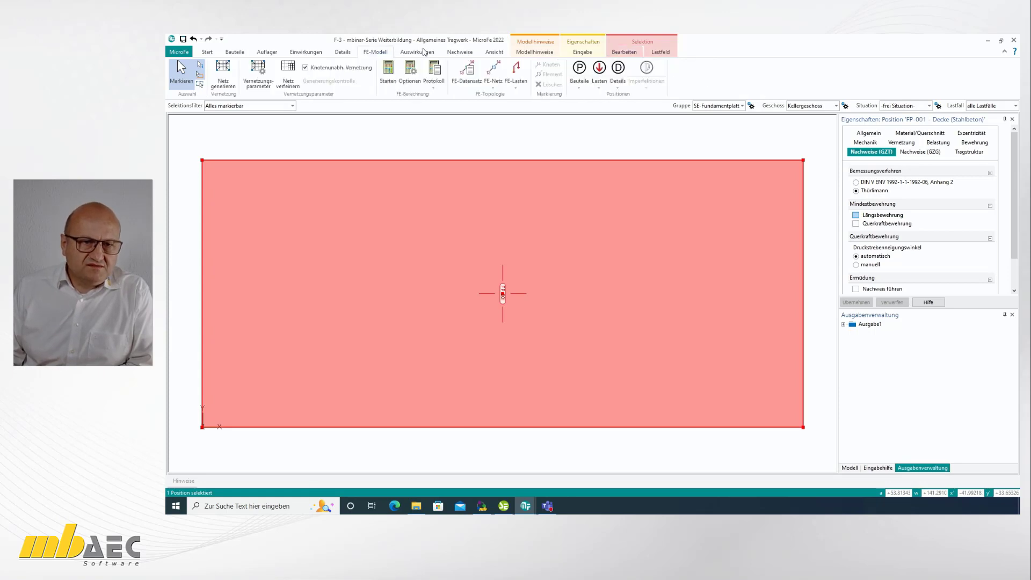
{"action": "left_click", "coordinate": [389, 73]}
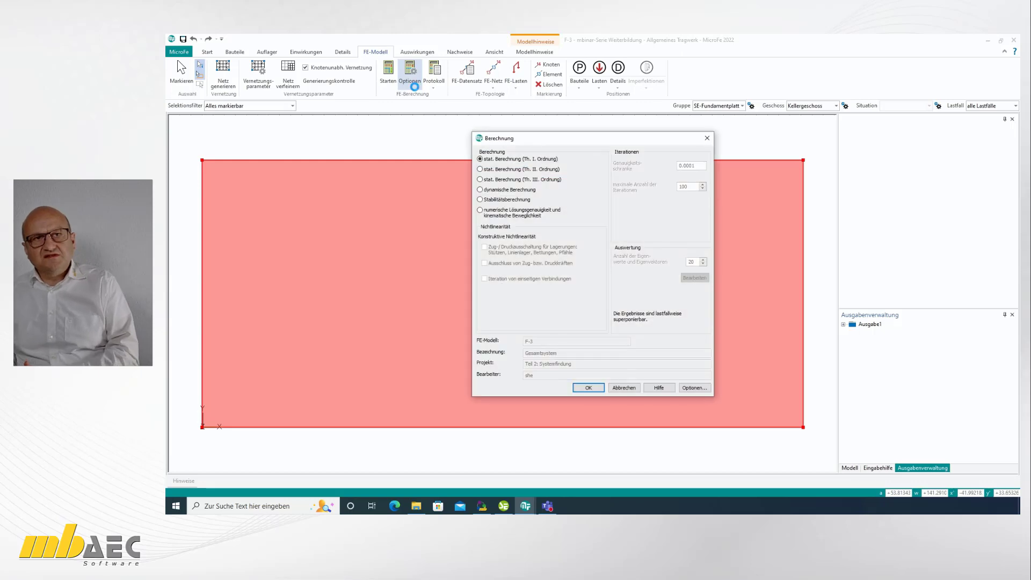
{"action": "left_click", "coordinate": [589, 388]}
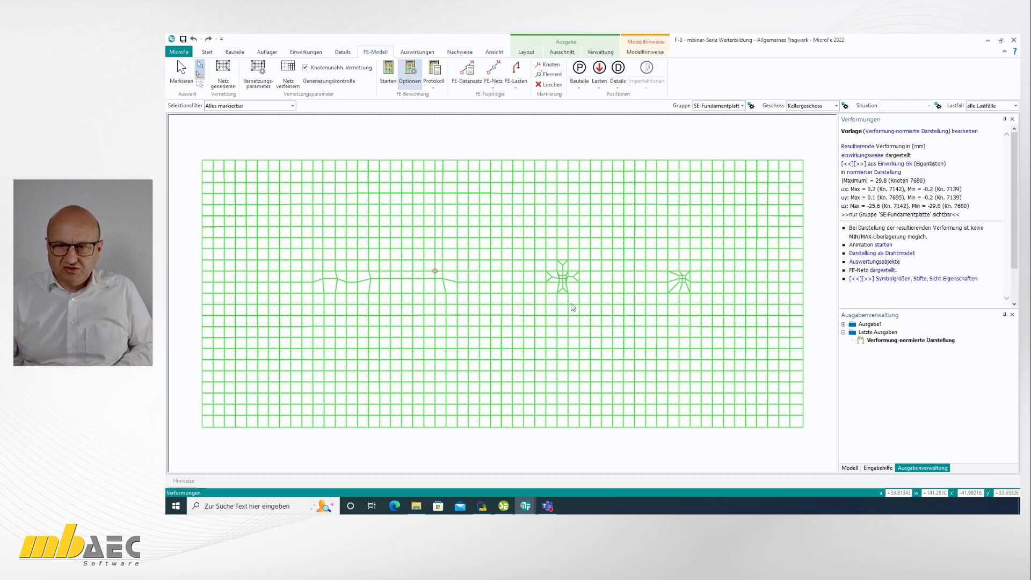
Step: Run the shell bending design, examine the foundation slab's required reinforcement and have its steel mass determined
{"action": "left_click", "coordinate": [459, 52]}
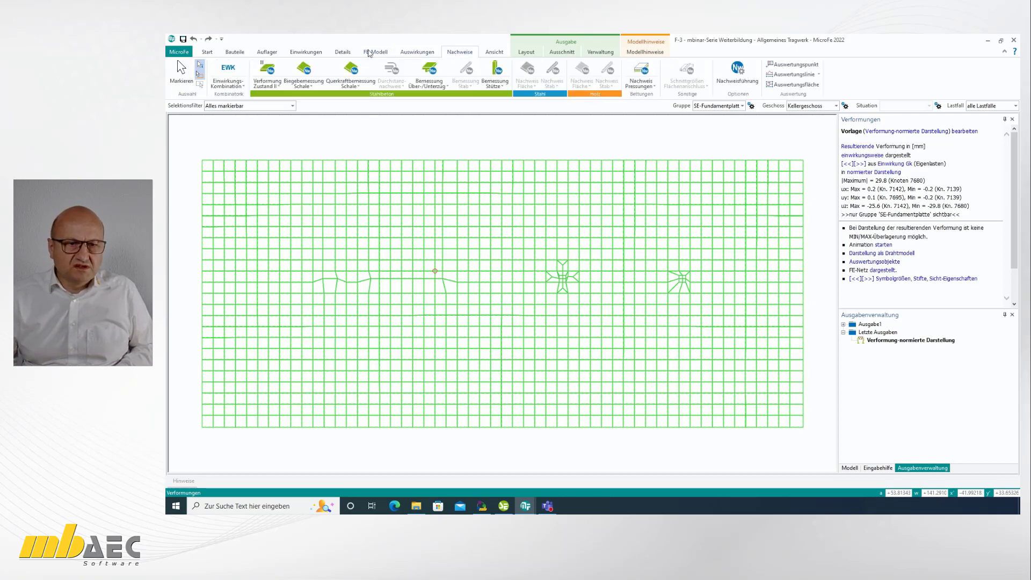
{"action": "left_click", "coordinate": [304, 71]}
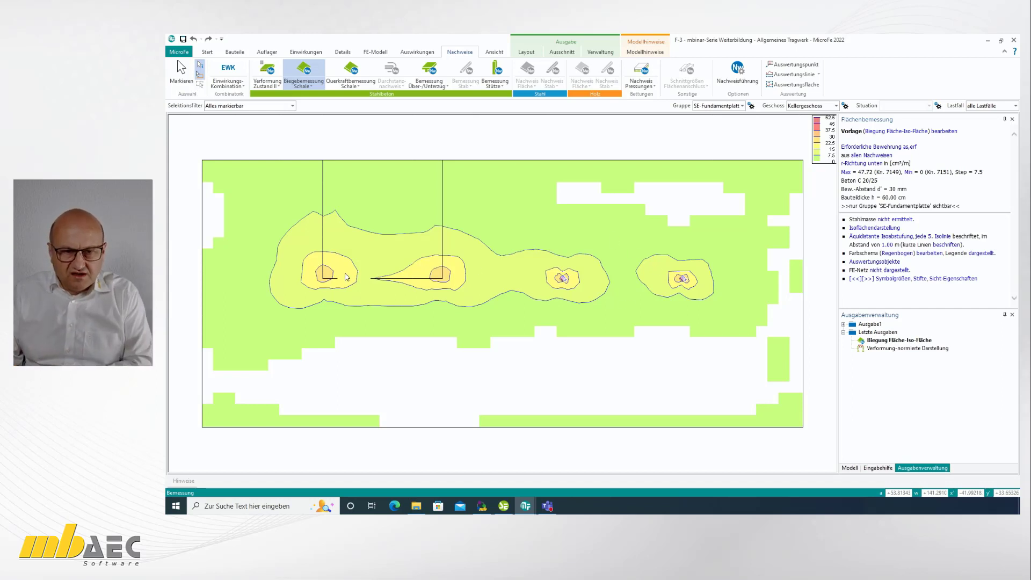
{"action": "mouse_move", "coordinate": [712, 302]}
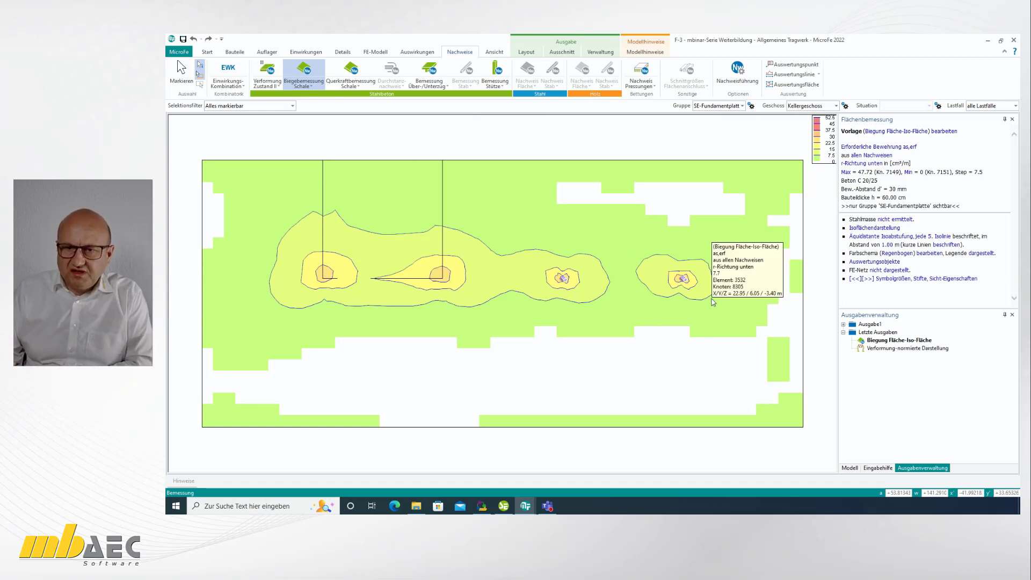
{"action": "left_click", "coordinate": [912, 221]}
{"action": "left_click", "coordinate": [927, 228]}
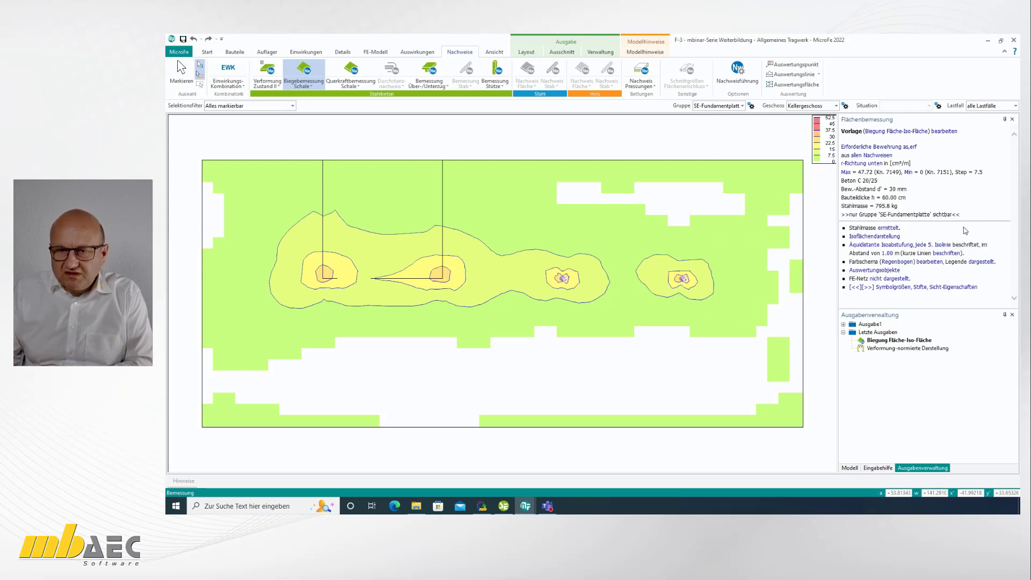
Step: Display the slab's required reinforcement for r/s oben and for r/s unten, and read the steel mass of each face
{"action": "left_click", "coordinate": [878, 164]}
{"action": "left_click", "coordinate": [886, 189]}
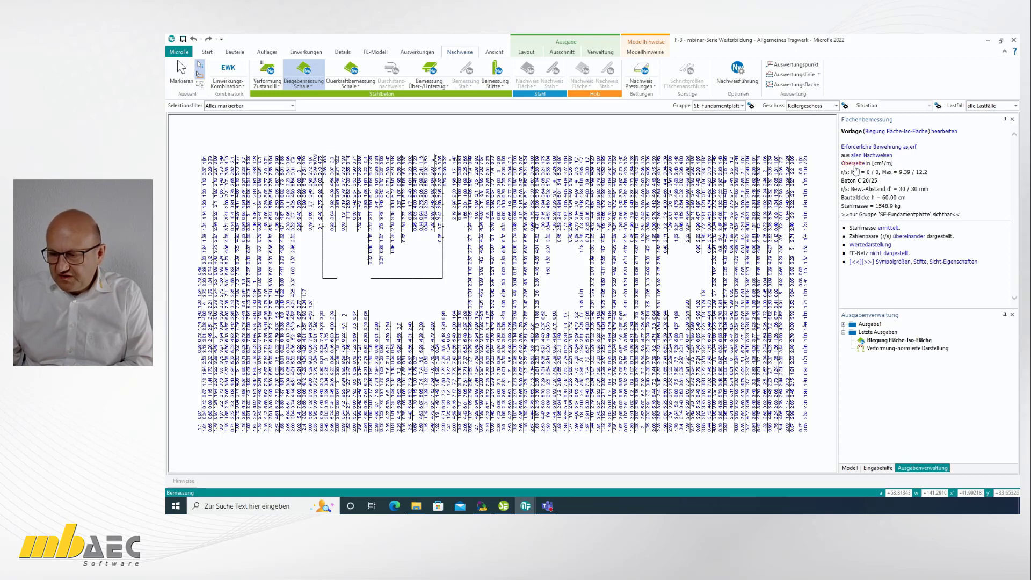
{"action": "left_click", "coordinate": [855, 165]}
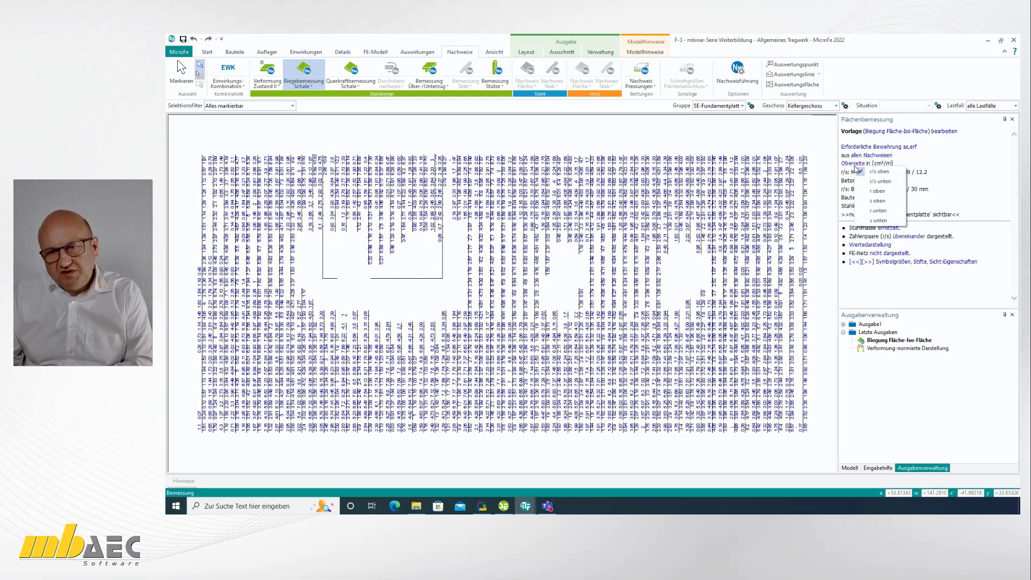
{"action": "left_click", "coordinate": [868, 182]}
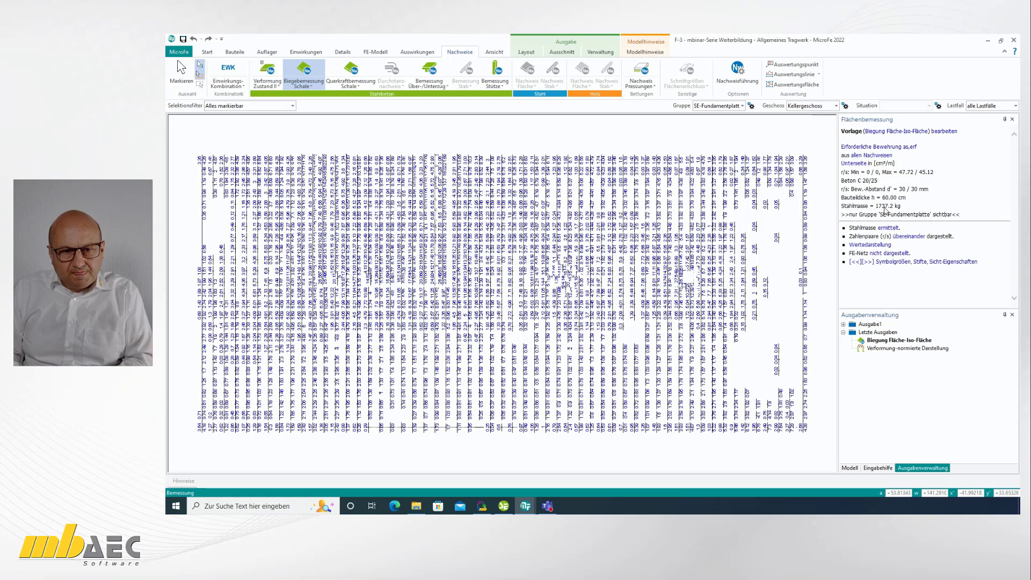
Step: Leave the design output for position selection and make -frei Gruppe- the active group
{"action": "left_click", "coordinate": [181, 68]}
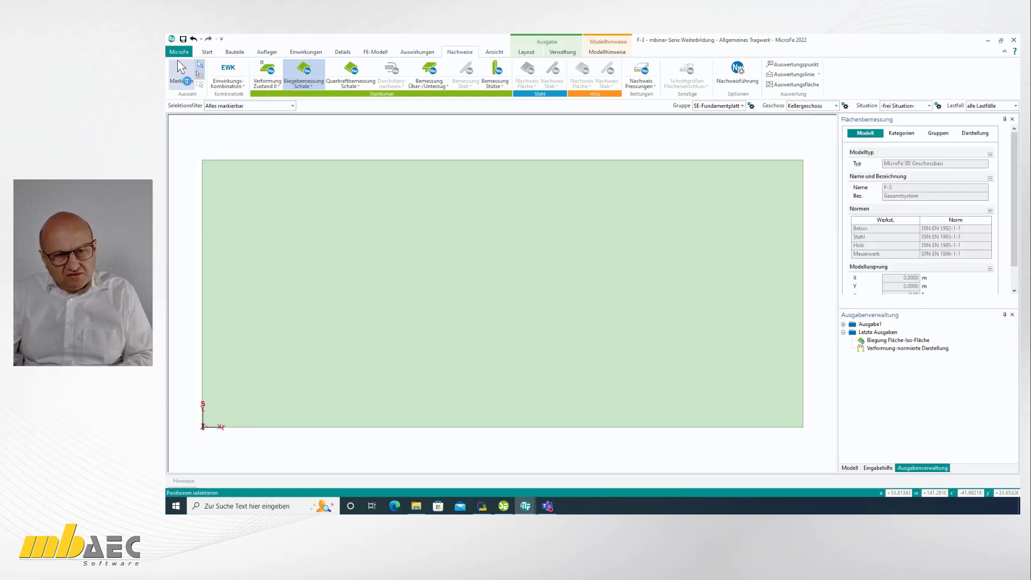
{"action": "left_click", "coordinate": [742, 105]}
{"action": "left_click", "coordinate": [728, 156]}
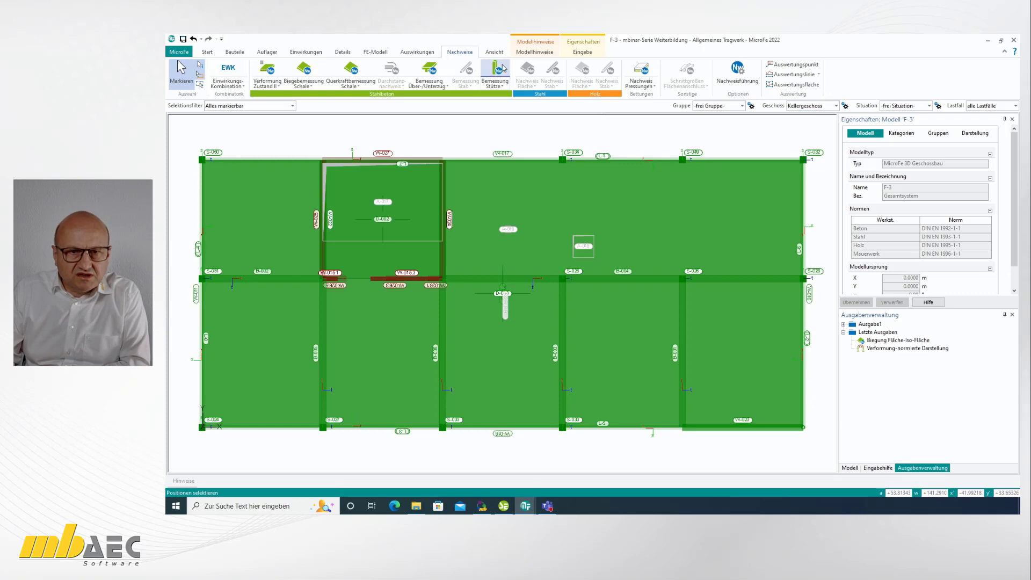
Step: Show the whole F-3 model in 3D and display the beam internal forces as Normalkraft N
{"action": "left_click", "coordinate": [495, 53]}
{"action": "left_click", "coordinate": [465, 68]}
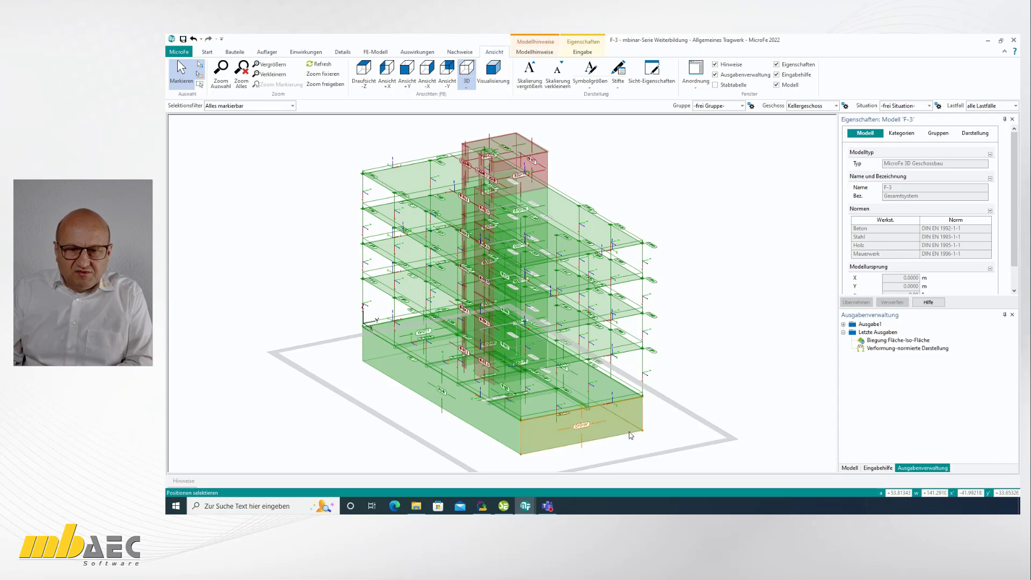
{"action": "mouse_move", "coordinate": [738, 441]}
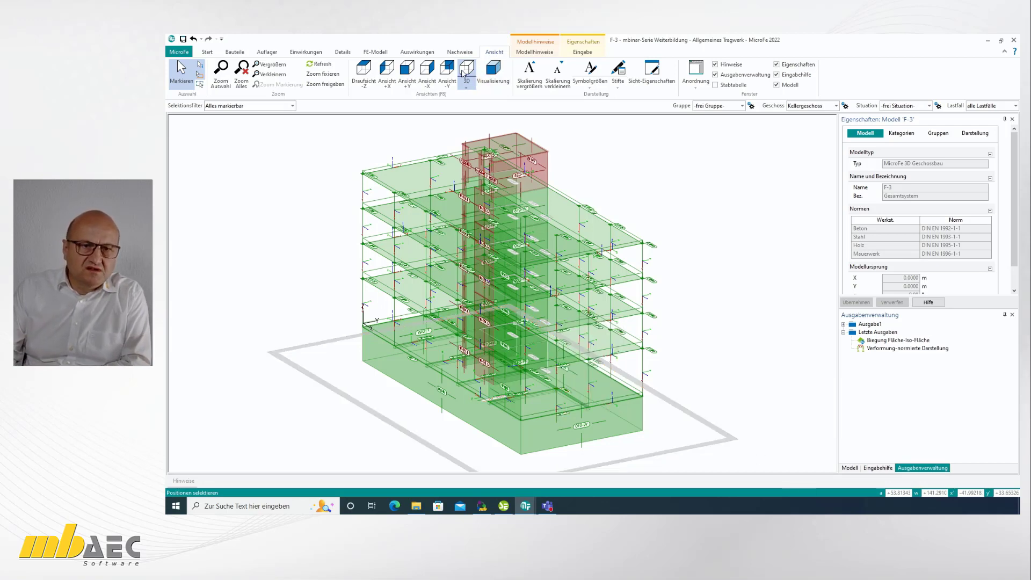
{"action": "left_click", "coordinate": [423, 53]}
{"action": "left_click", "coordinate": [379, 70]}
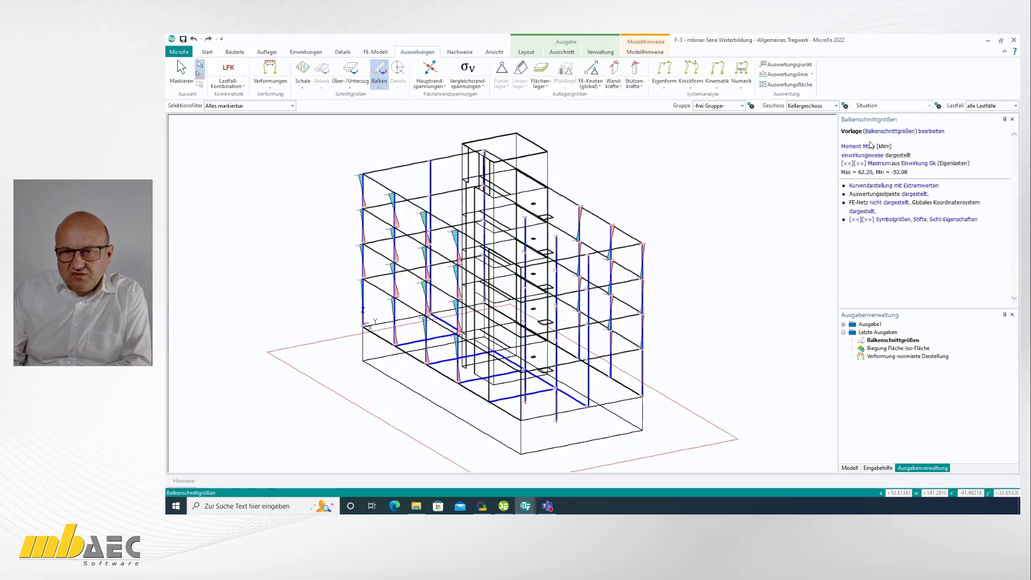
{"action": "left_click", "coordinate": [855, 146]}
{"action": "left_click", "coordinate": [875, 153]}
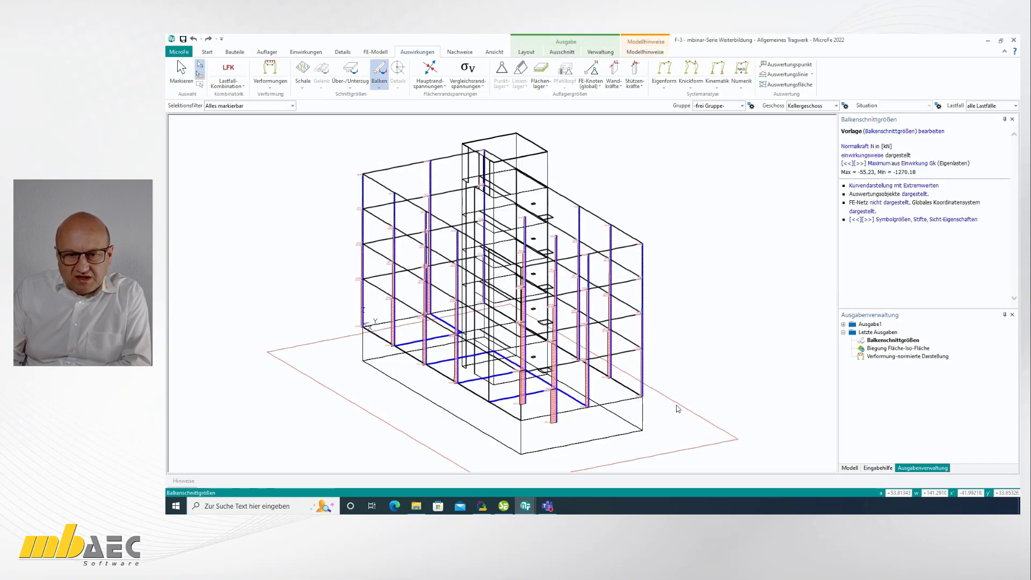
Step: Examine the normal forces at the foot of the basement columns from different angles, and leave the result output for position selection
{"action": "scroll", "coordinate": [553, 426], "scroll_direction": "up", "scroll_amount": 3}
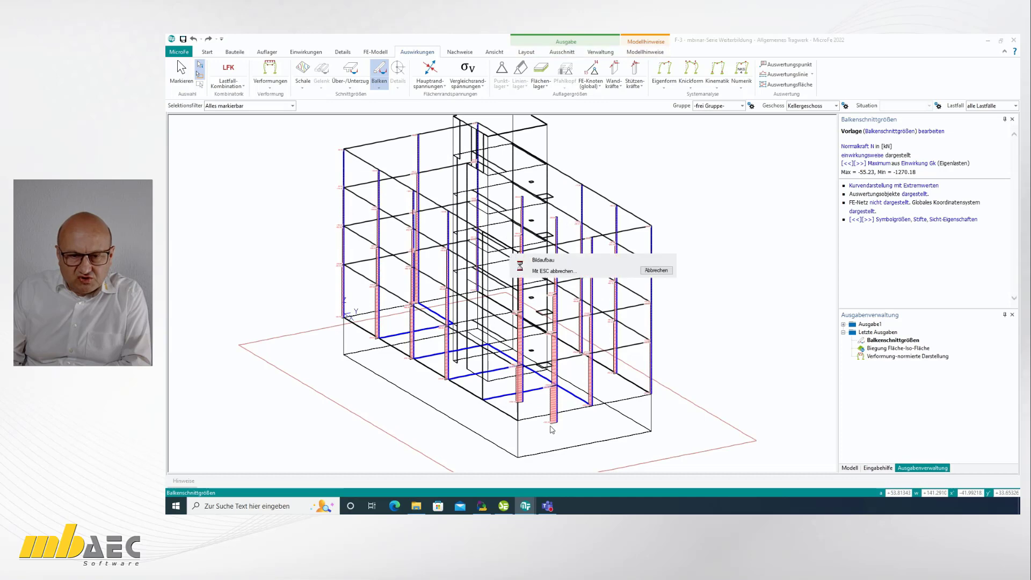
{"action": "scroll", "coordinate": [554, 426], "scroll_direction": "up", "scroll_amount": 4}
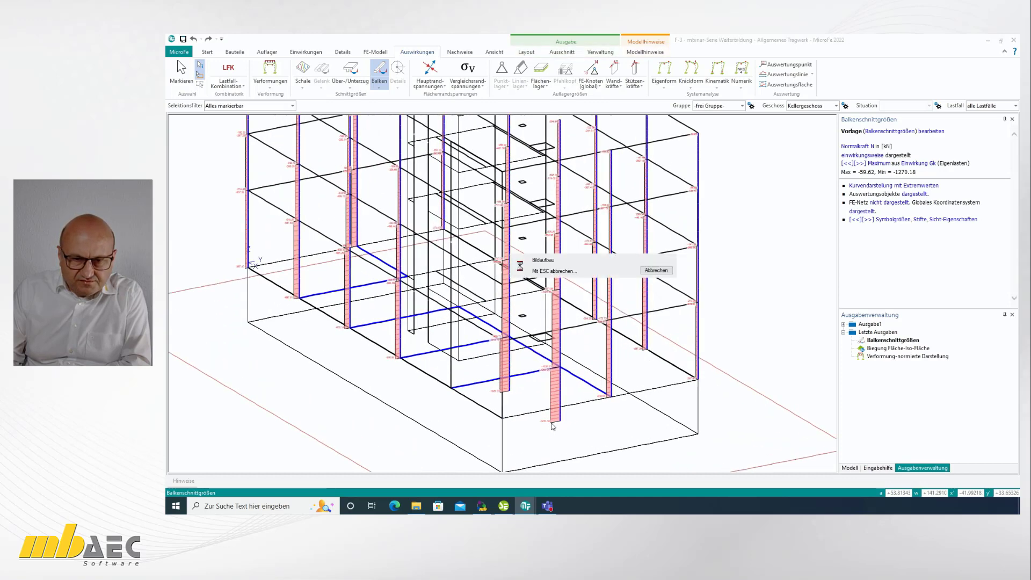
{"action": "scroll", "coordinate": [559, 427], "scroll_direction": "up", "scroll_amount": 1}
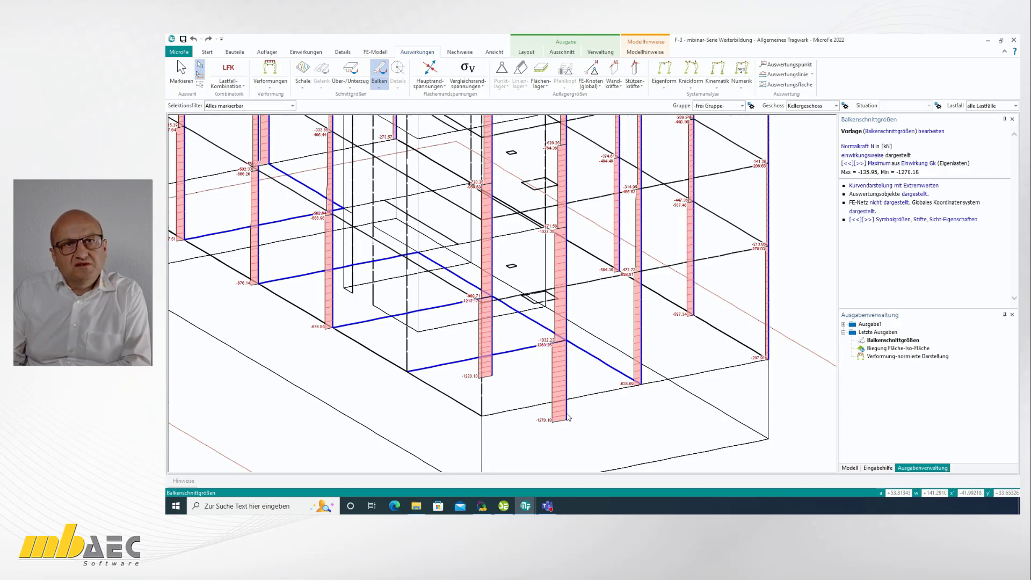
{"action": "mouse_move", "coordinate": [568, 417]}
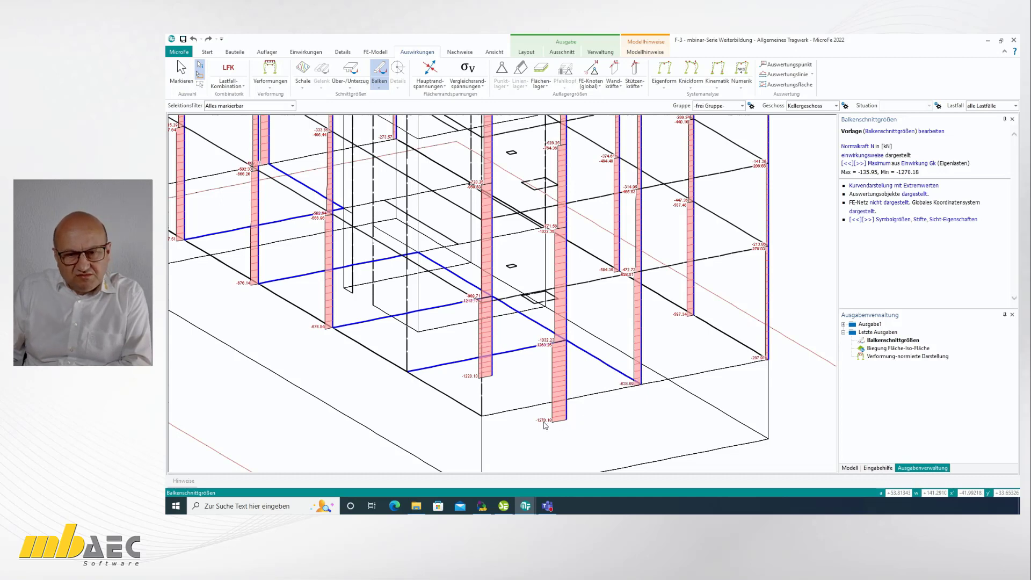
{"action": "scroll", "coordinate": [555, 415], "scroll_direction": "down", "scroll_amount": 1}
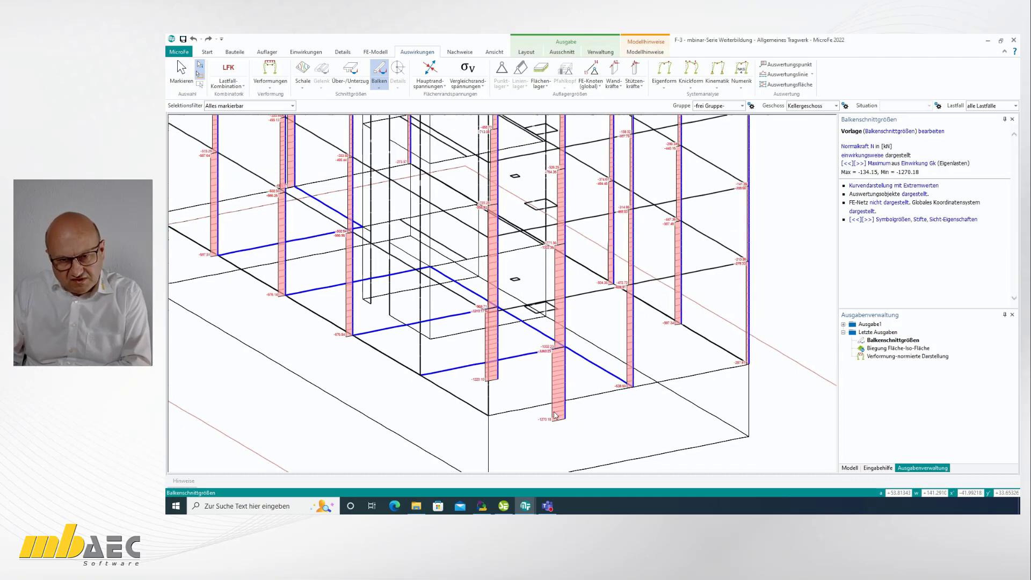
{"action": "scroll", "coordinate": [555, 415], "scroll_direction": "down", "scroll_amount": 2}
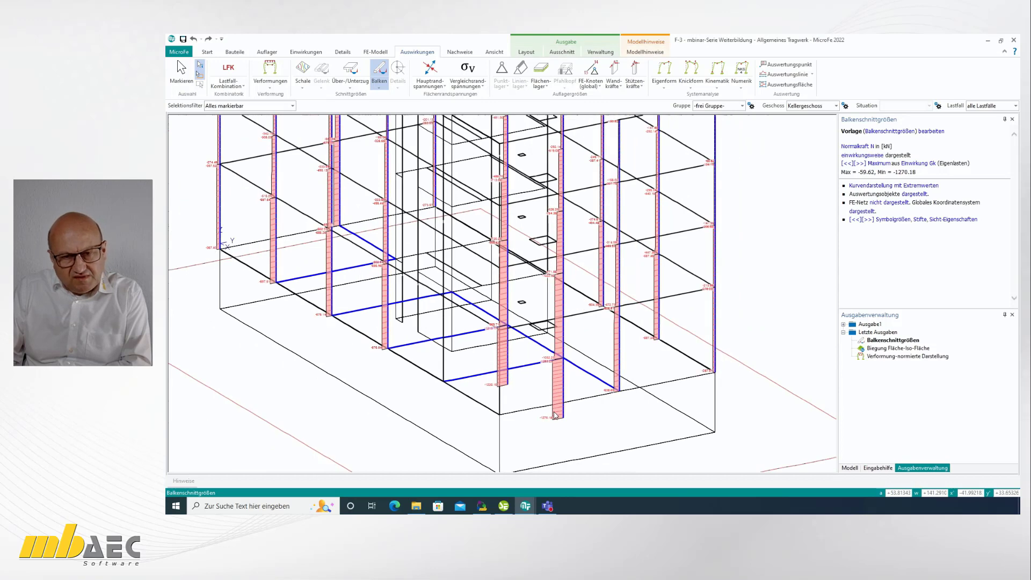
{"action": "scroll", "coordinate": [555, 415], "scroll_direction": "down", "scroll_amount": 1}
{"action": "middle_click_drag", "start_coordinate": [556, 416], "coordinate": [643, 194]}
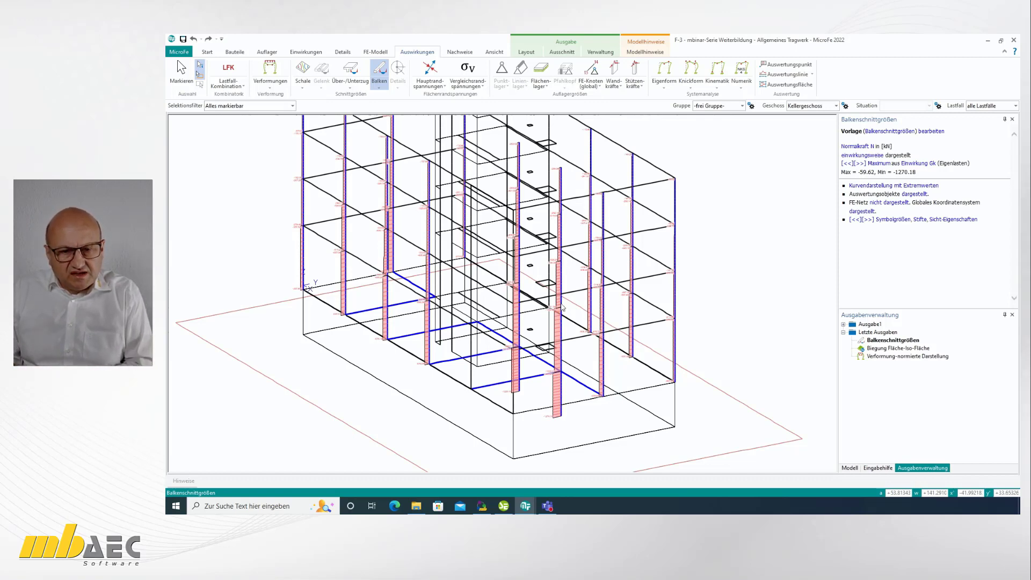
{"action": "mouse_move", "coordinate": [565, 393]}
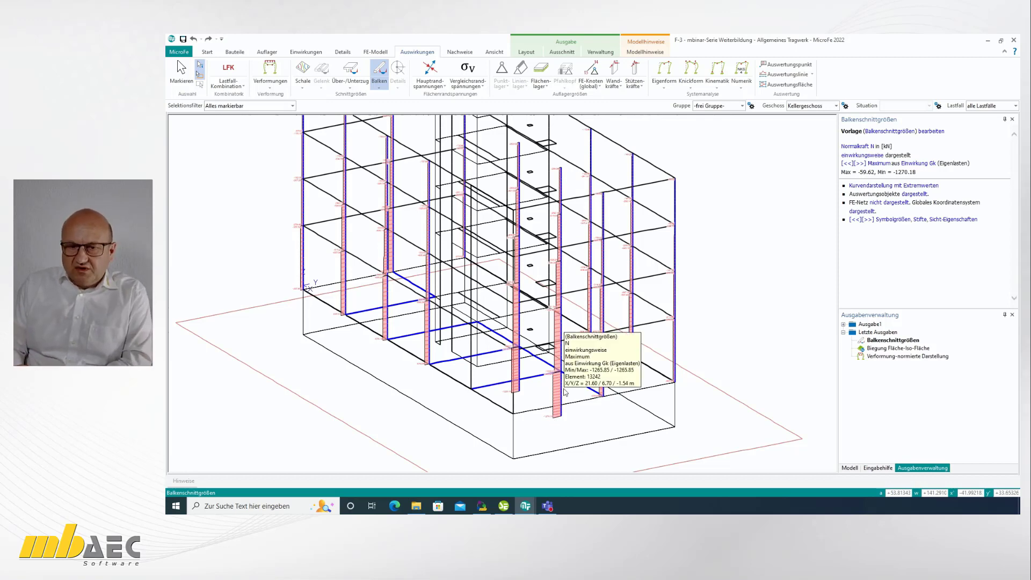
{"action": "key", "text": "Left"}
{"action": "key", "text": "Left"}
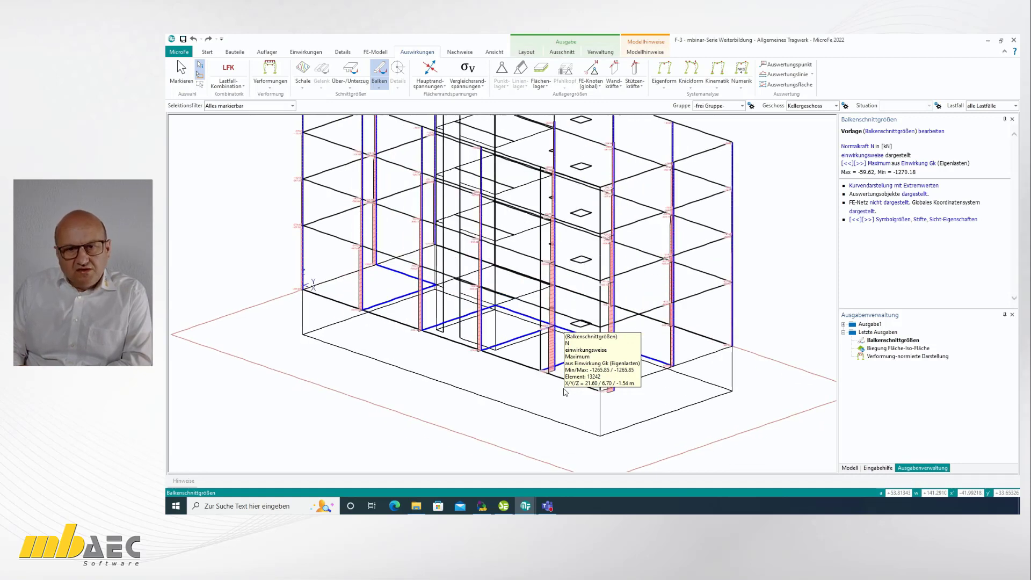
{"action": "left_click", "coordinate": [188, 74]}
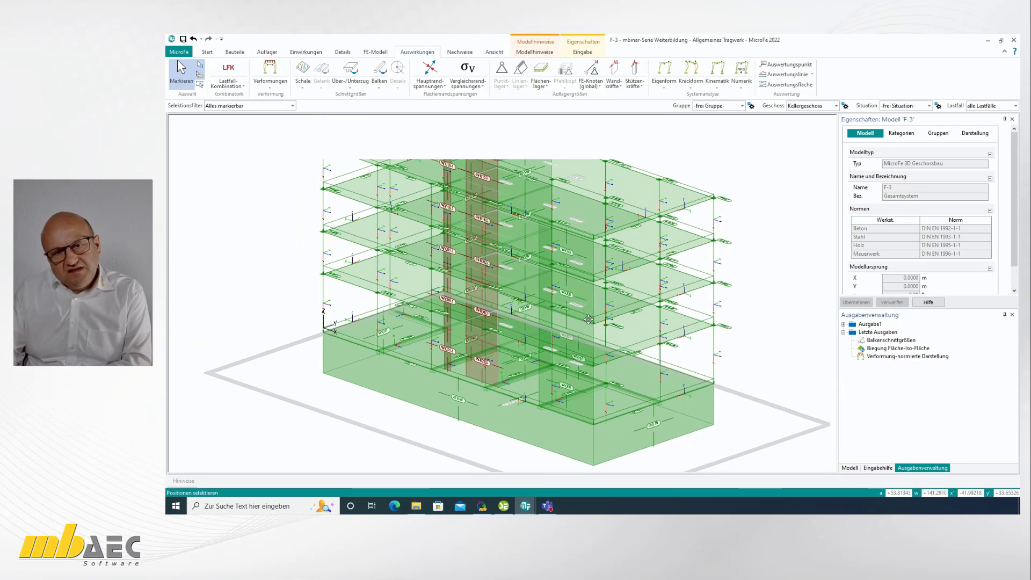
Step: Automatically generate one situation per storey for the construction sequence, and review the list of created situations
{"action": "middle_click_drag", "start_coordinate": [588, 320], "coordinate": [590, 321]}
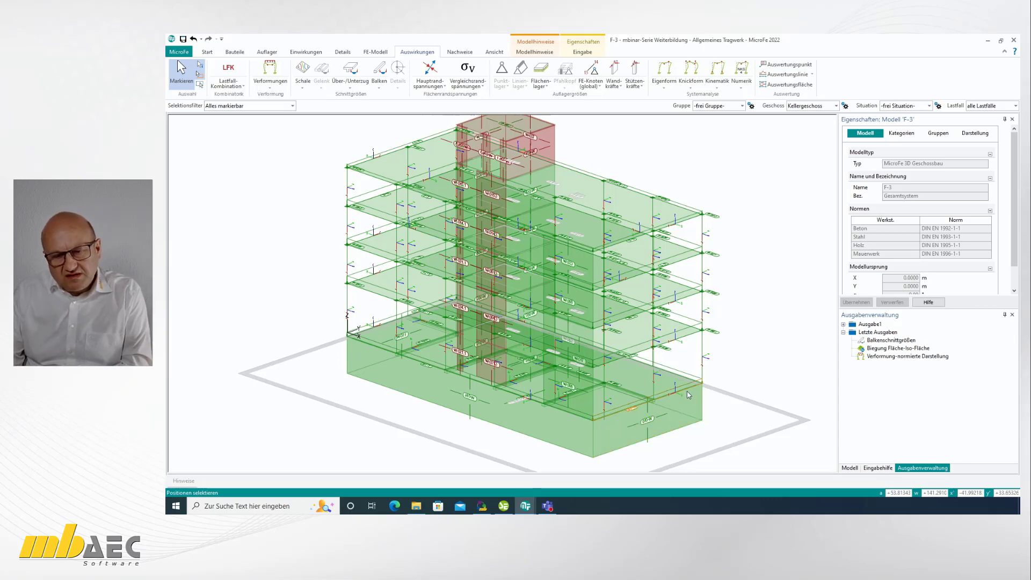
{"action": "mouse_move", "coordinate": [688, 395]}
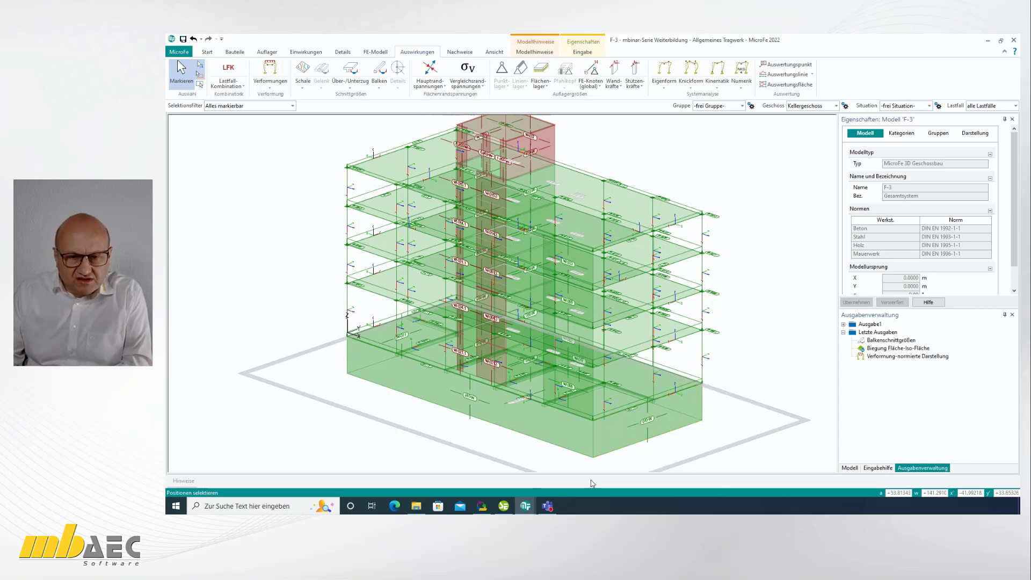
{"action": "mouse_move", "coordinate": [595, 374]}
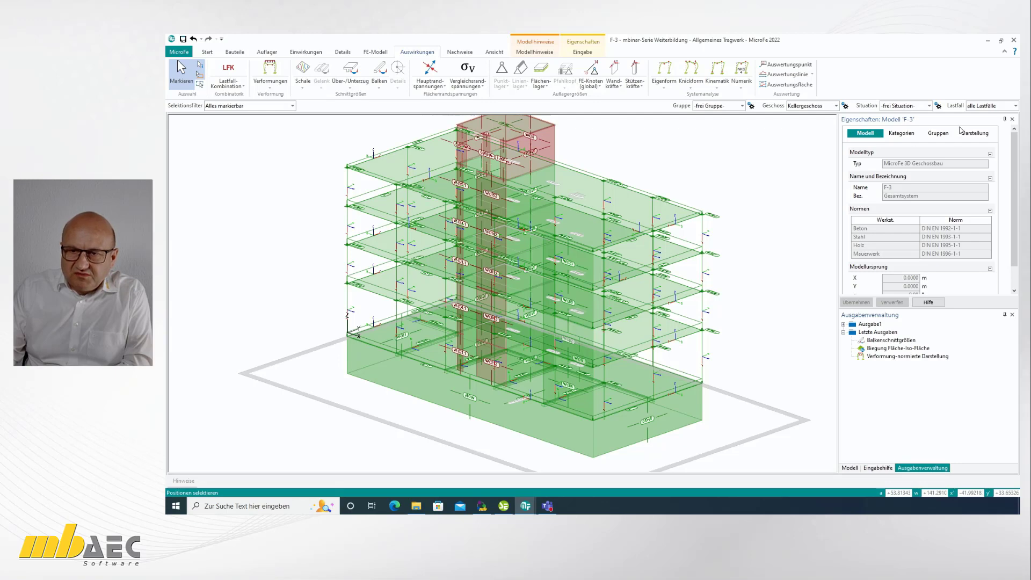
{"action": "left_click", "coordinate": [938, 105]}
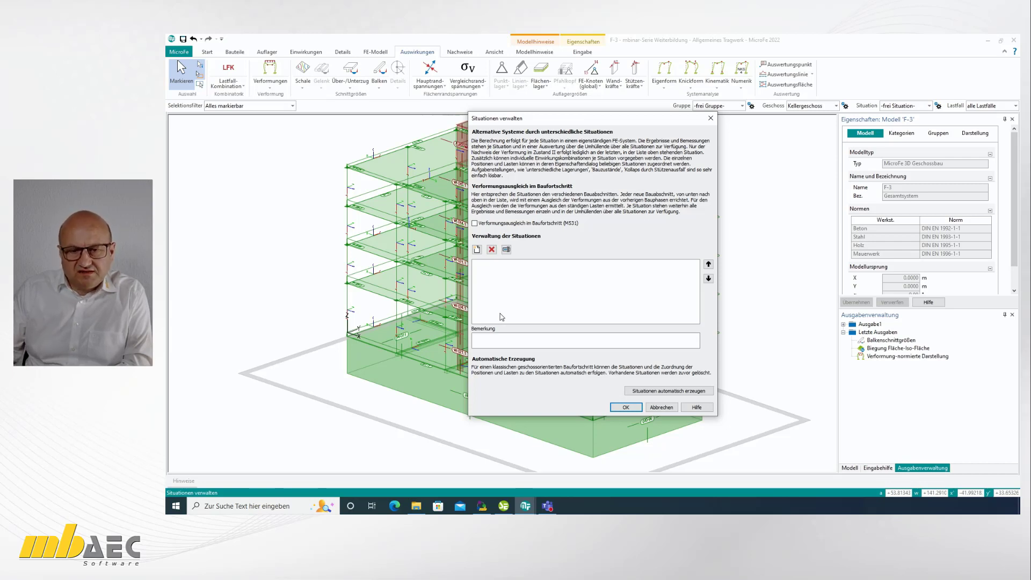
{"action": "left_click", "coordinate": [681, 391]}
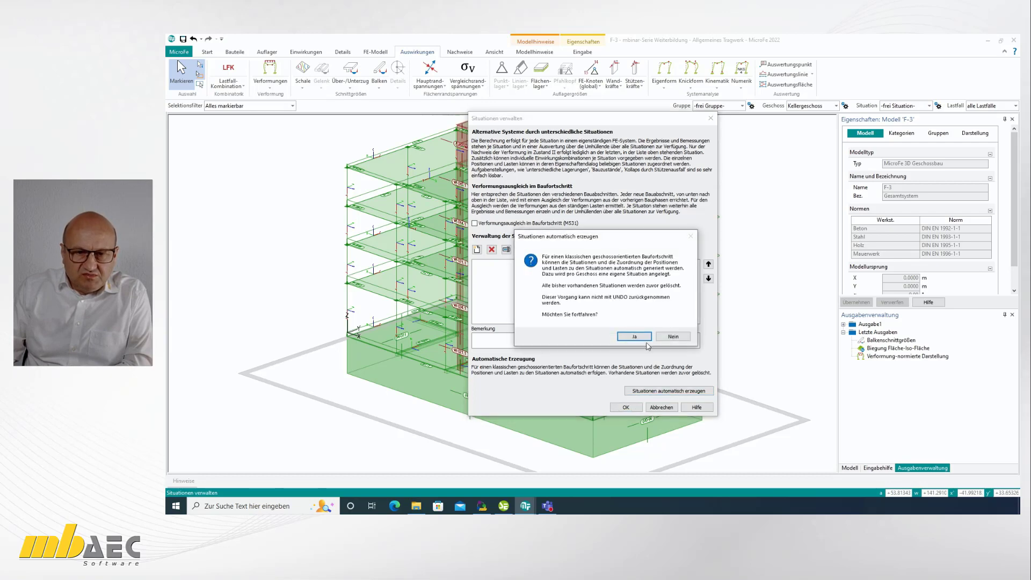
{"action": "left_click", "coordinate": [635, 336]}
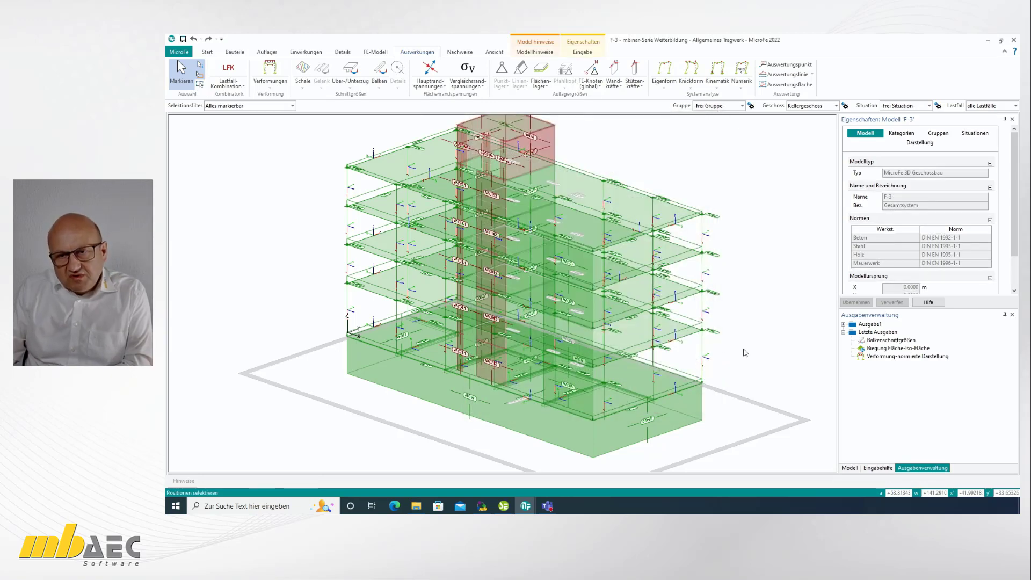
{"action": "left_click", "coordinate": [938, 106]}
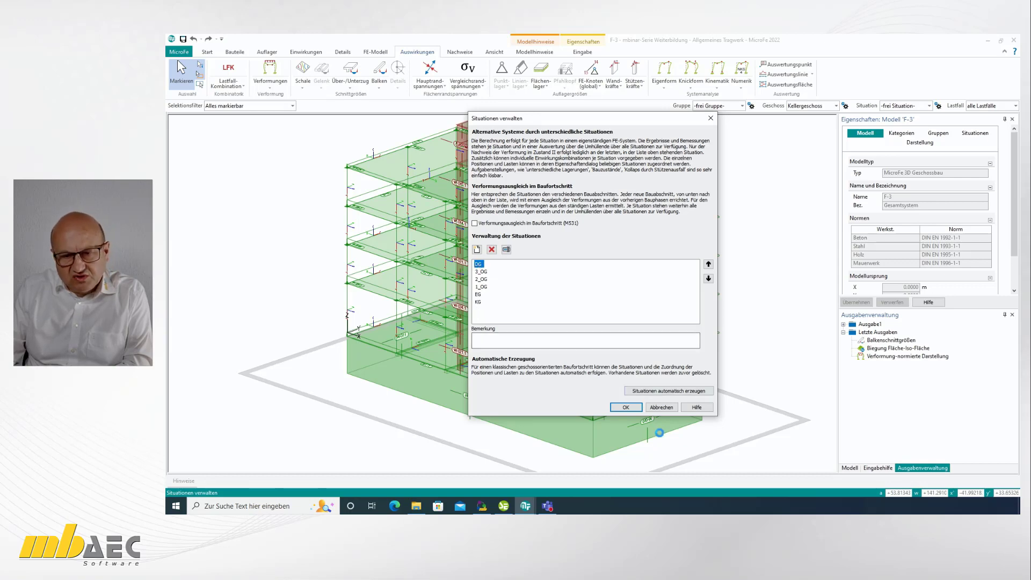
{"action": "left_click", "coordinate": [661, 408]}
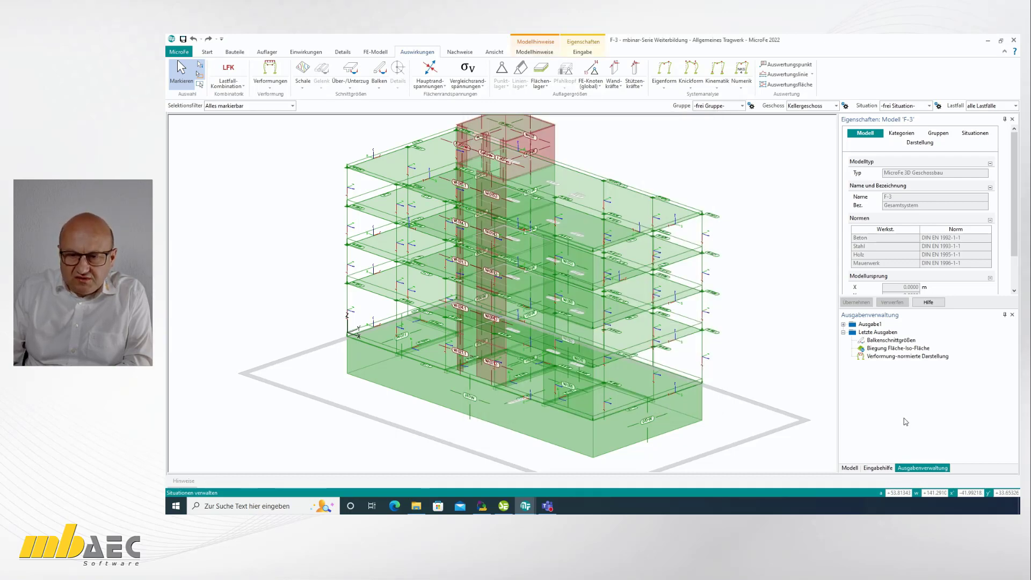
Step: Check which situations the positions of the Kellergeschoss and of the Erdgeschoss are assigned to, and clear the selection
{"action": "left_click", "coordinate": [849, 469]}
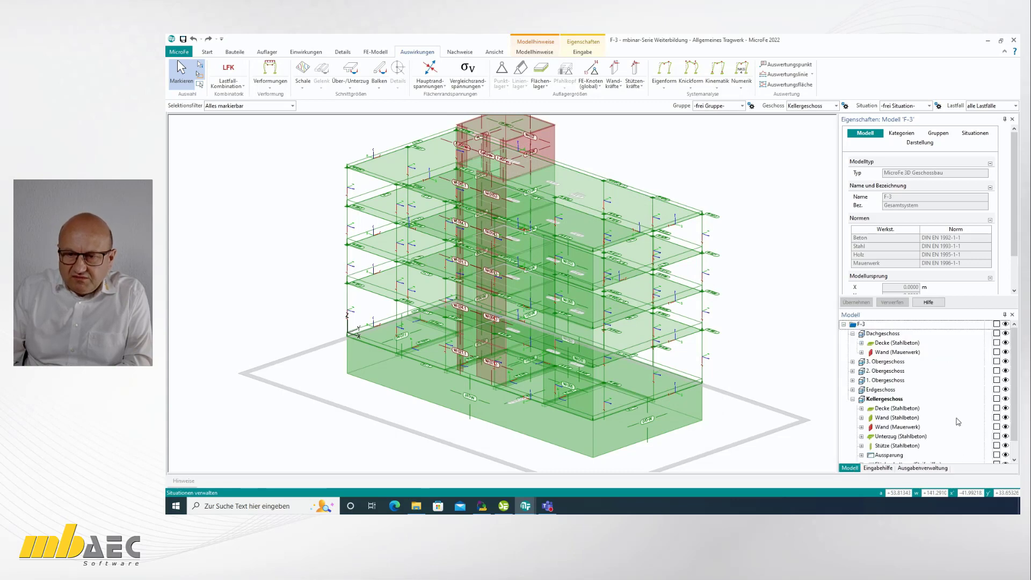
{"action": "left_click", "coordinate": [997, 399]}
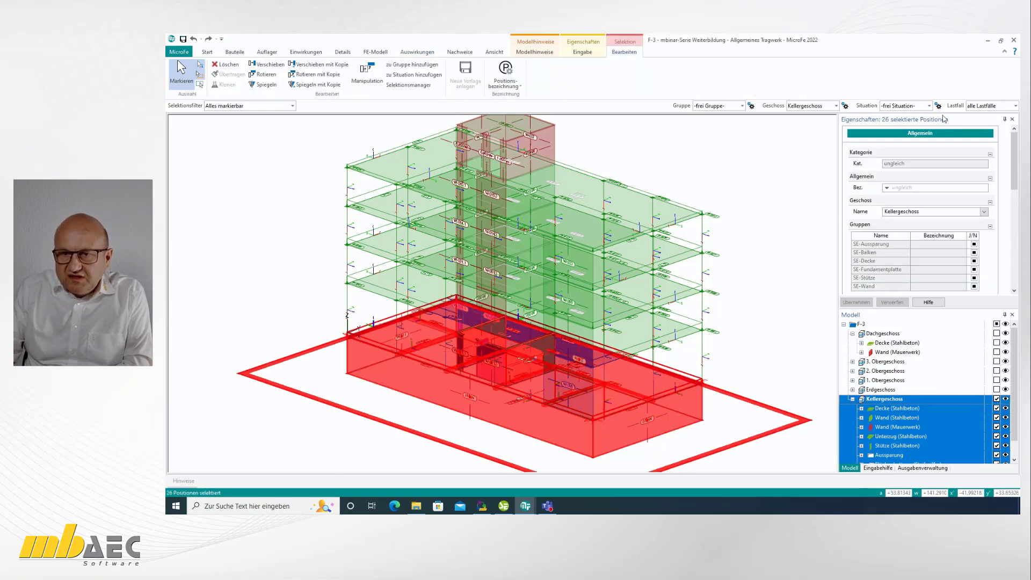
{"action": "left_click_drag", "start_coordinate": [1016, 163], "coordinate": [1016, 197]}
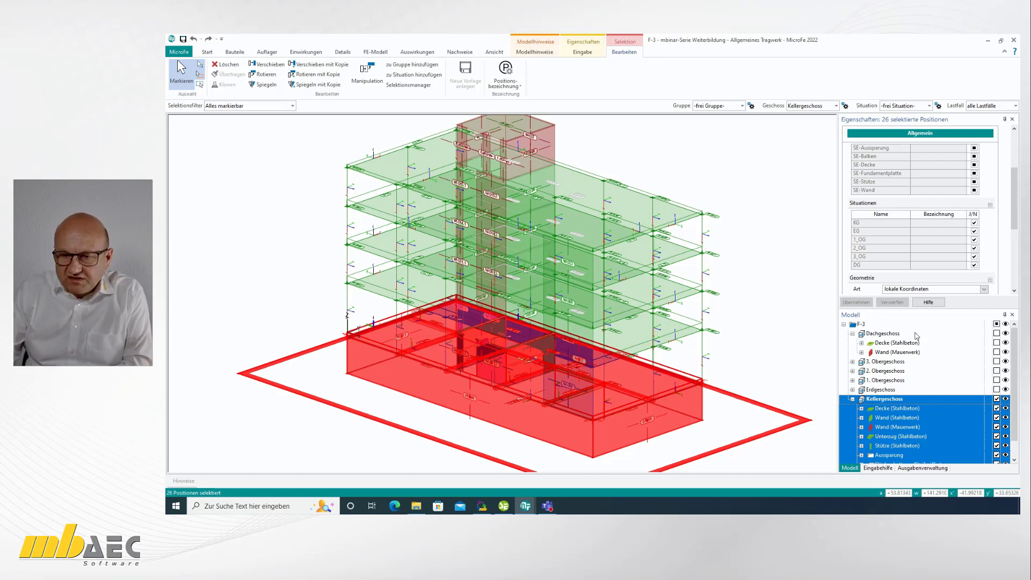
{"action": "left_click", "coordinate": [997, 399]}
{"action": "left_click", "coordinate": [997, 389]}
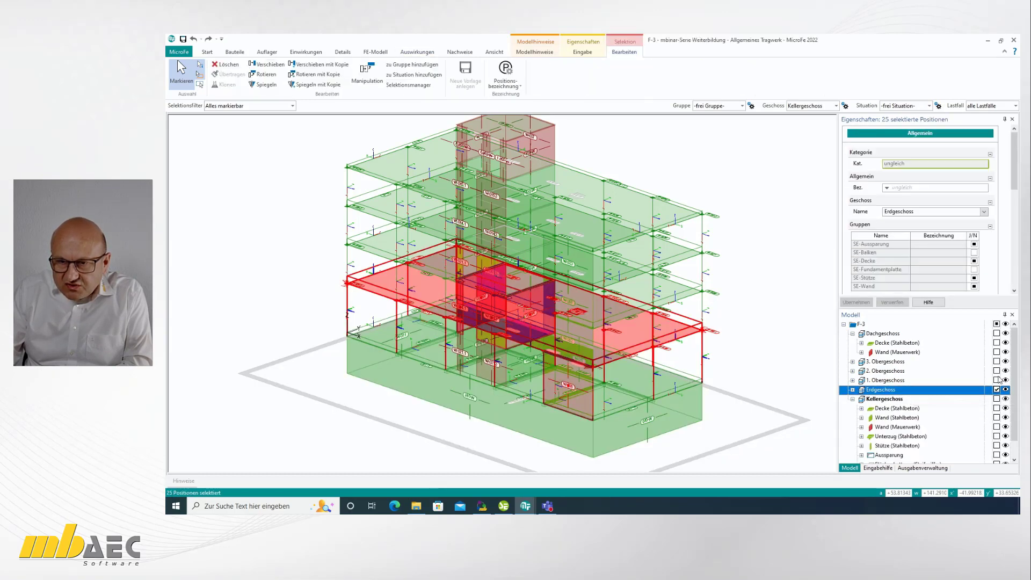
{"action": "scroll", "coordinate": [996, 246], "scroll_direction": "up", "scroll_amount": 1}
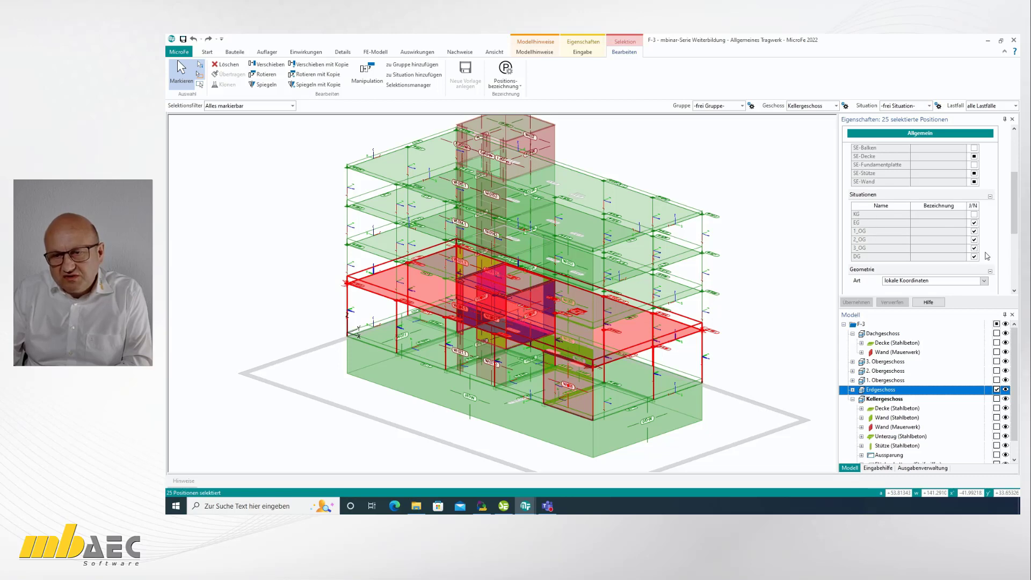
{"action": "left_click", "coordinate": [997, 389]}
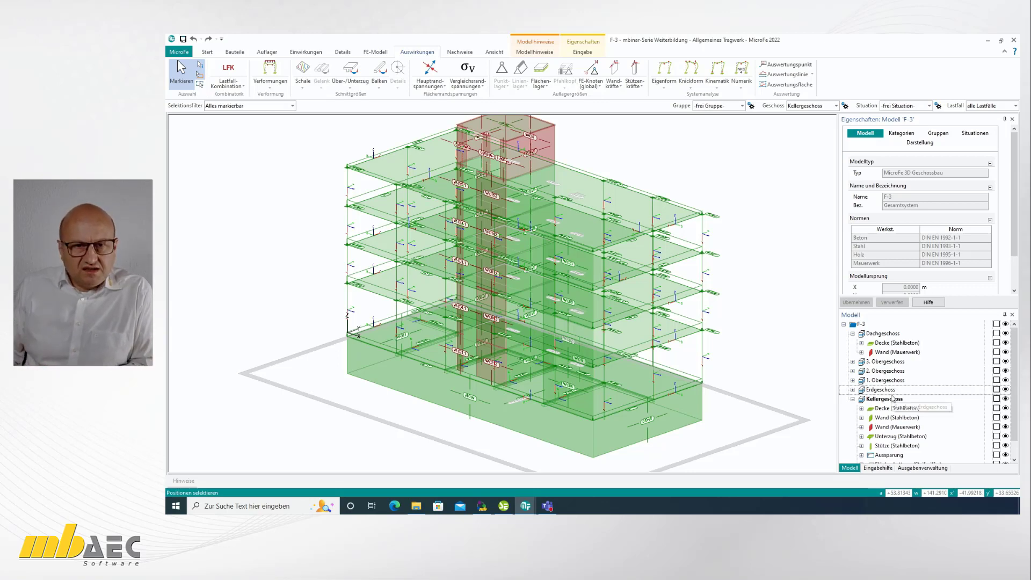
Step: Make the foundation slab group SE-Fundamentplatte the active group and show it in plan view
{"action": "left_click", "coordinate": [742, 106]}
{"action": "left_click", "coordinate": [719, 135]}
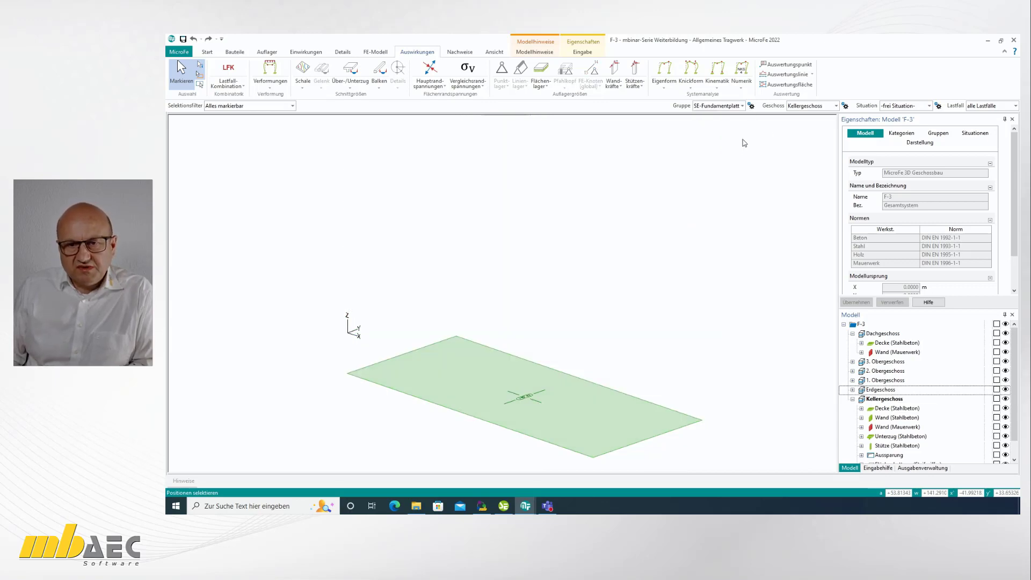
{"action": "left_click", "coordinate": [494, 52]}
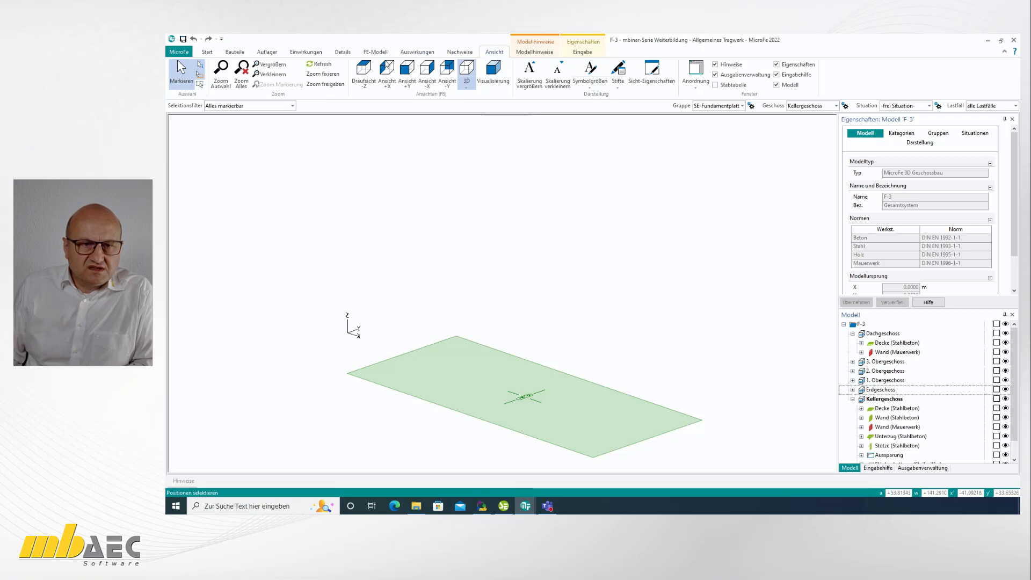
{"action": "left_click", "coordinate": [364, 70]}
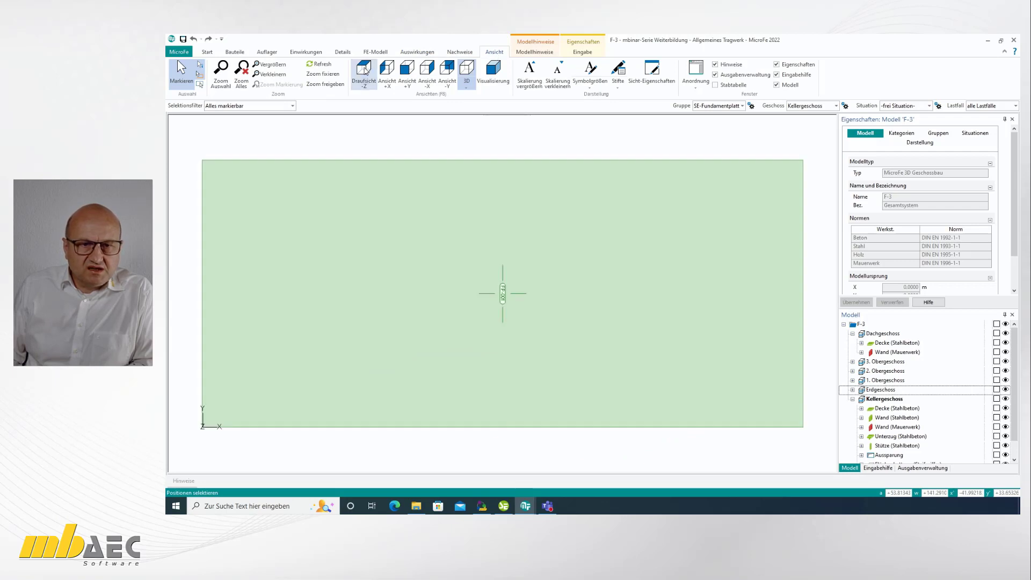
Step: Run the shell bending design for the foundation slab, have its steel mass determined and display the required r/s reinforcement of the Oberseite
{"action": "left_click", "coordinate": [461, 53]}
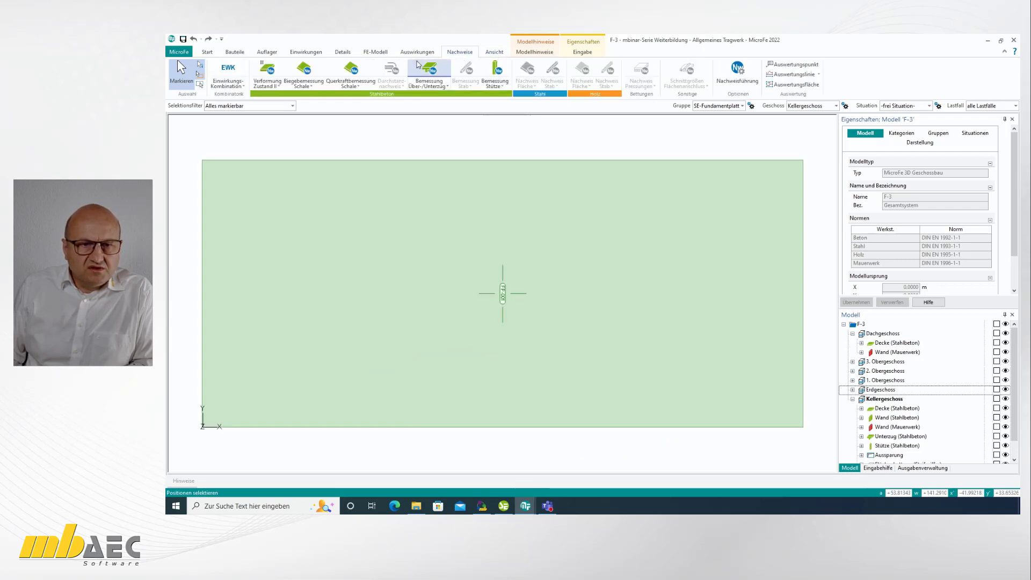
{"action": "left_click", "coordinate": [304, 70]}
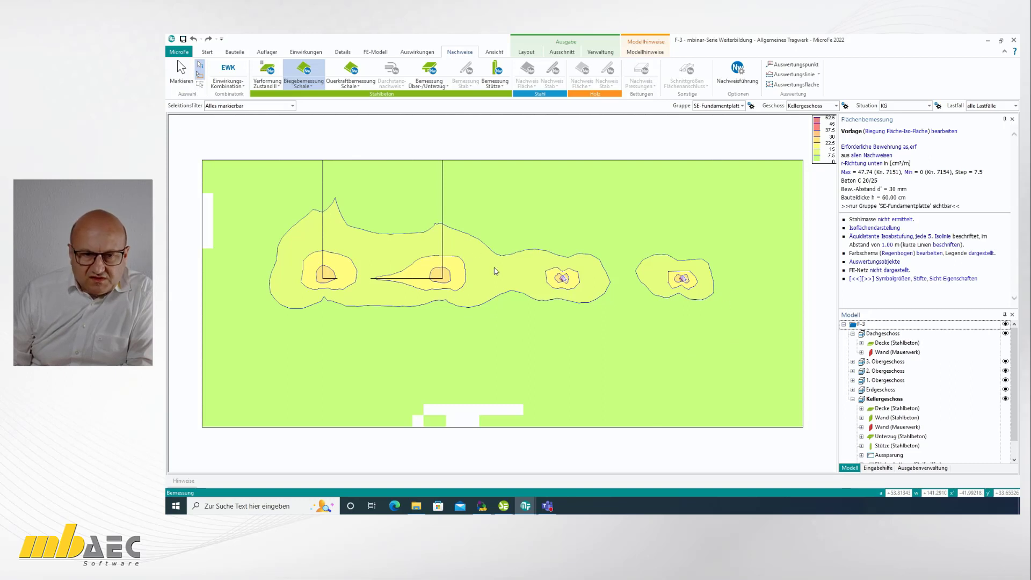
{"action": "left_click", "coordinate": [913, 220]}
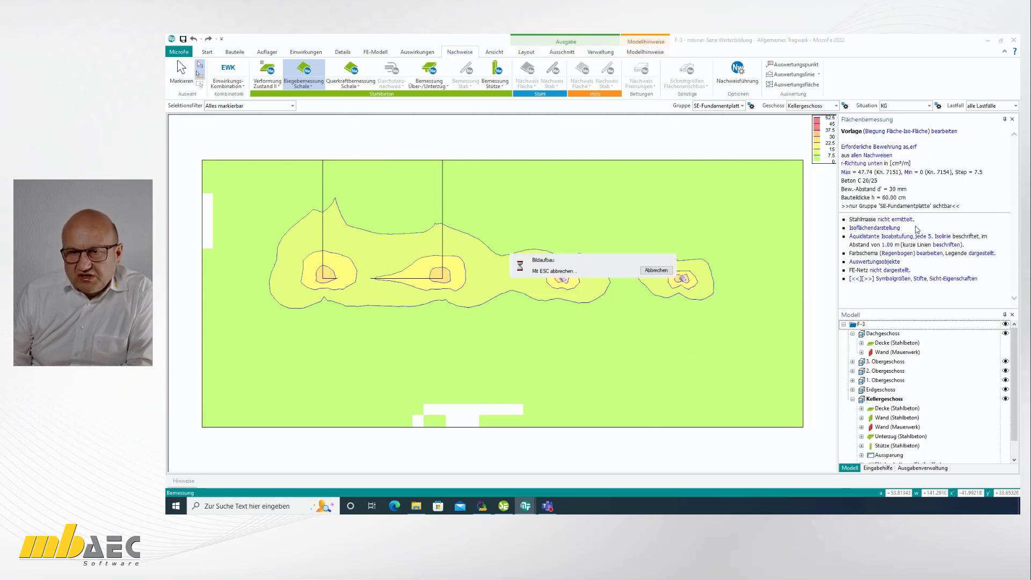
{"action": "left_click", "coordinate": [906, 190]}
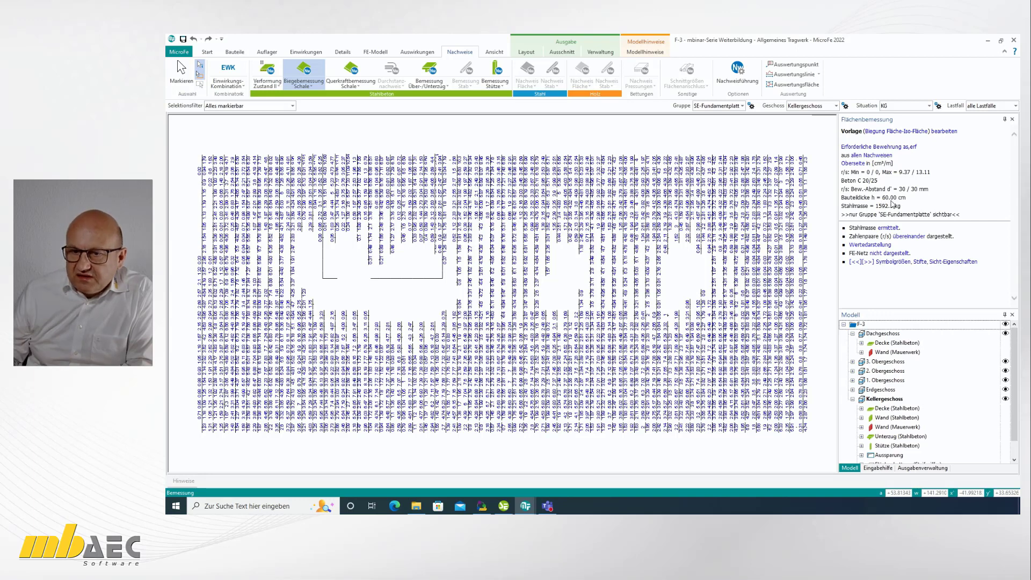
Step: Switch the displayed r/s reinforcement of the foundation slab to the Unterseite to read its steel mass
{"action": "left_click", "coordinate": [856, 164]}
{"action": "left_click", "coordinate": [875, 177]}
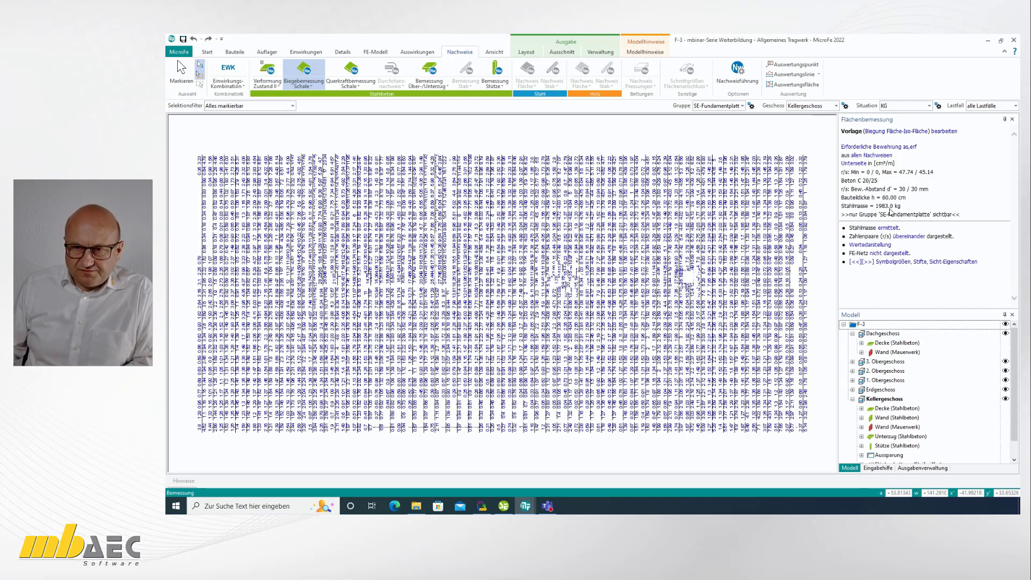
Step: Enable Verformungsausgleich im Baufortschritt (M531) in the situation management and close the current design output
{"action": "left_click", "coordinate": [938, 106]}
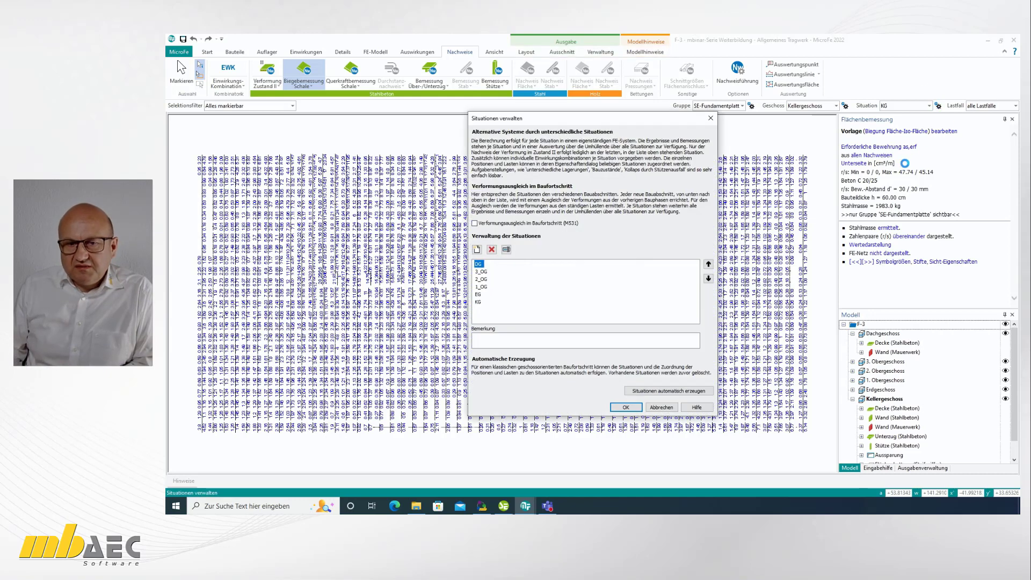
{"action": "left_click", "coordinate": [474, 222]}
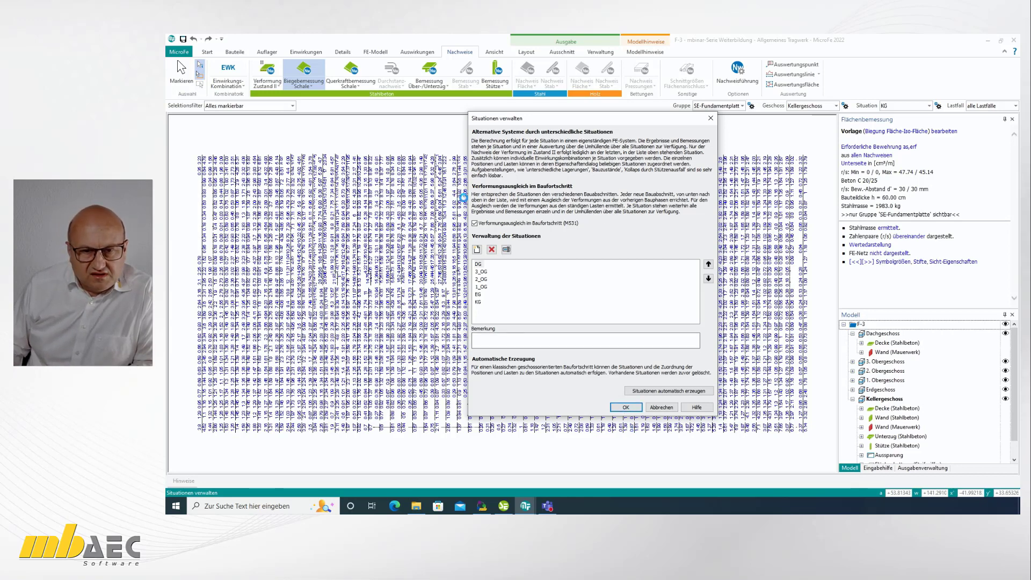
{"action": "left_click", "coordinate": [629, 408]}
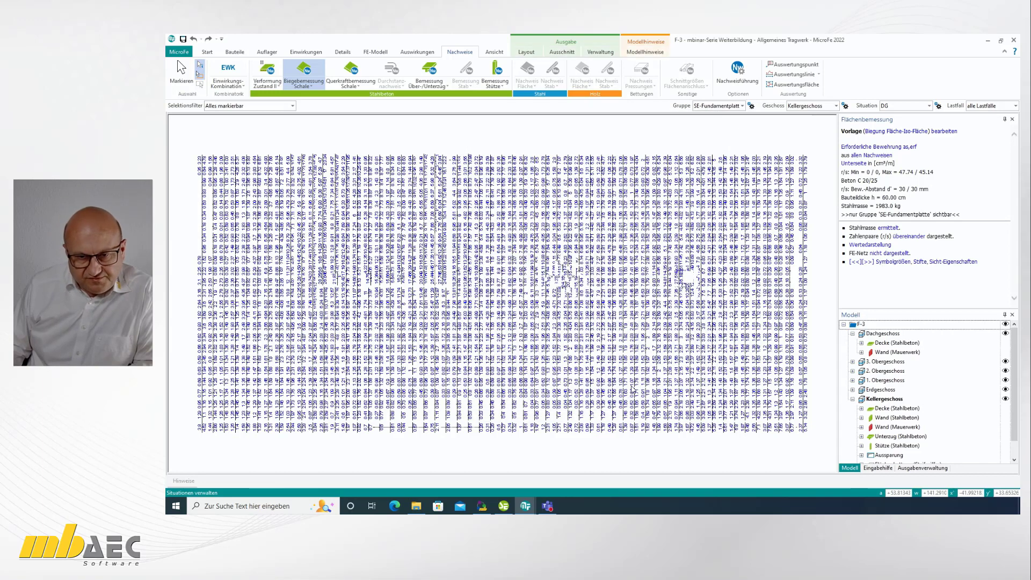
{"action": "key", "text": "Escape"}
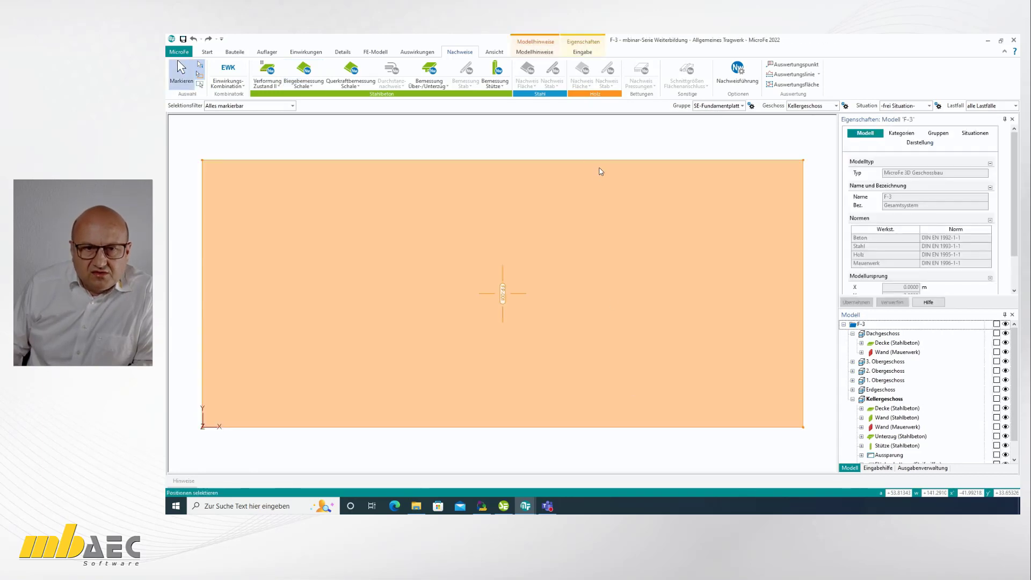
Step: Rerun the shell bending design for the foundation slab and have its steel mass determined
{"action": "left_click", "coordinate": [322, 83]}
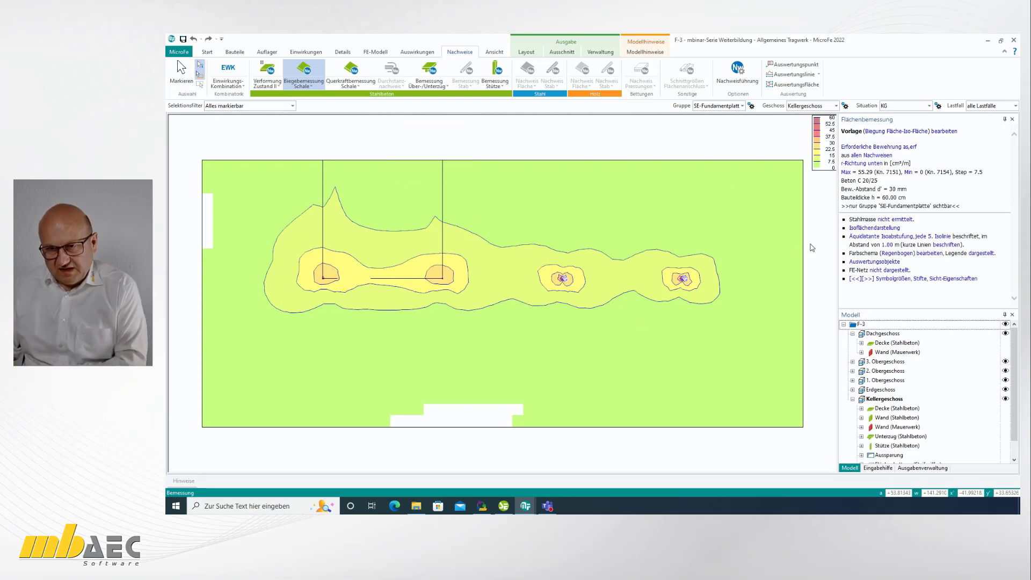
{"action": "left_click", "coordinate": [902, 220]}
{"action": "left_click", "coordinate": [921, 224]}
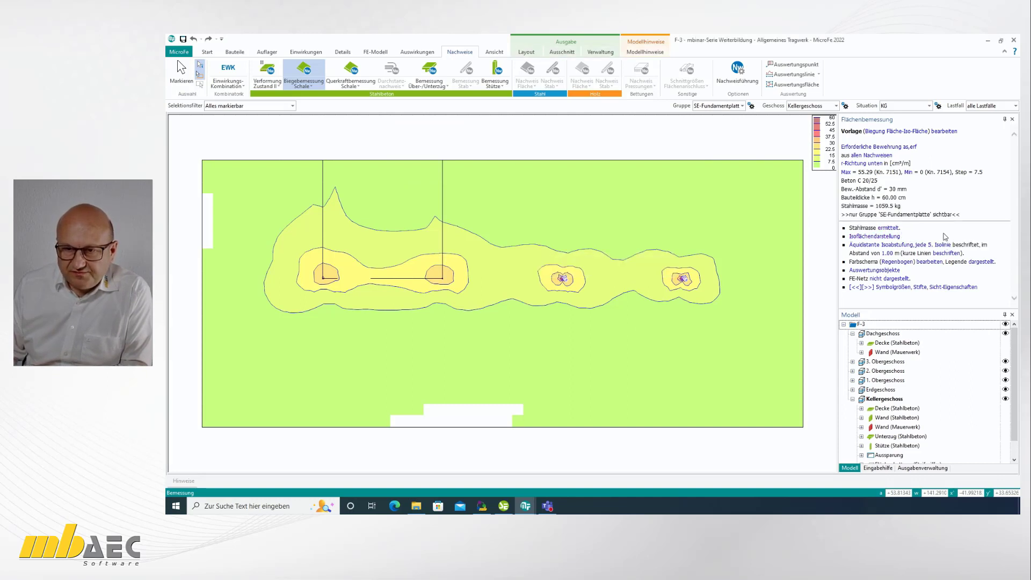
Step: Display the foundation slab's required r/s reinforcement for the Oberseite and for the Unterseite to compare their steel masses
{"action": "left_click", "coordinate": [883, 165]}
{"action": "left_click", "coordinate": [897, 171]}
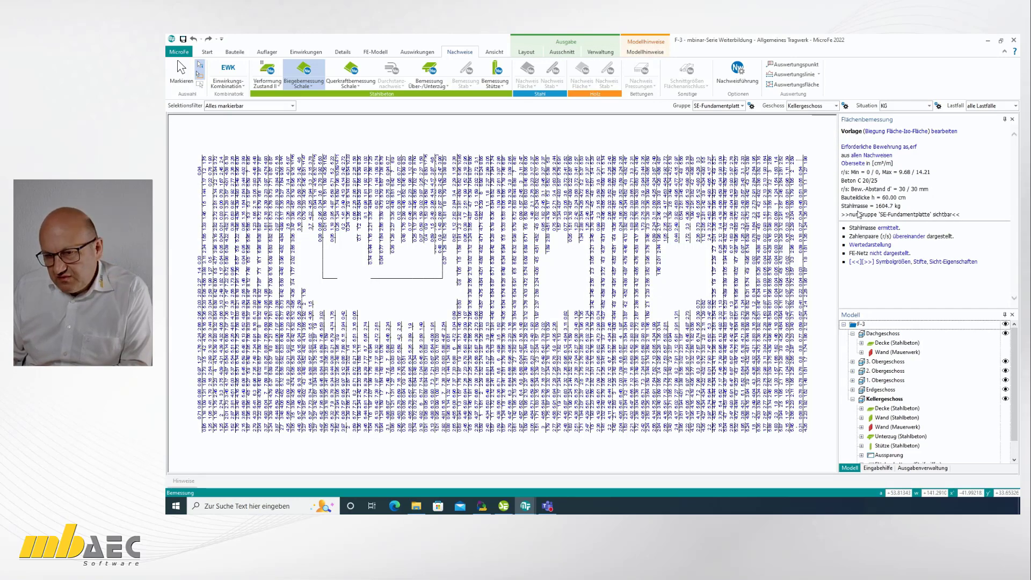
{"action": "left_click", "coordinate": [853, 163]}
{"action": "left_click", "coordinate": [910, 185]}
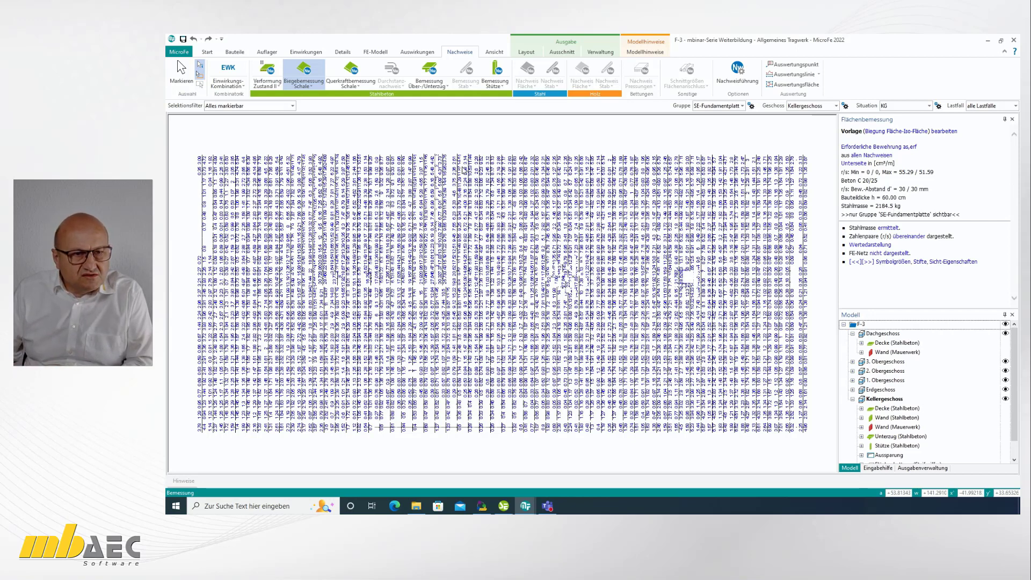
Step: Close the design output, set the active group to -frei Gruppe- and show the whole building in 3D
{"action": "left_click", "coordinate": [181, 73]}
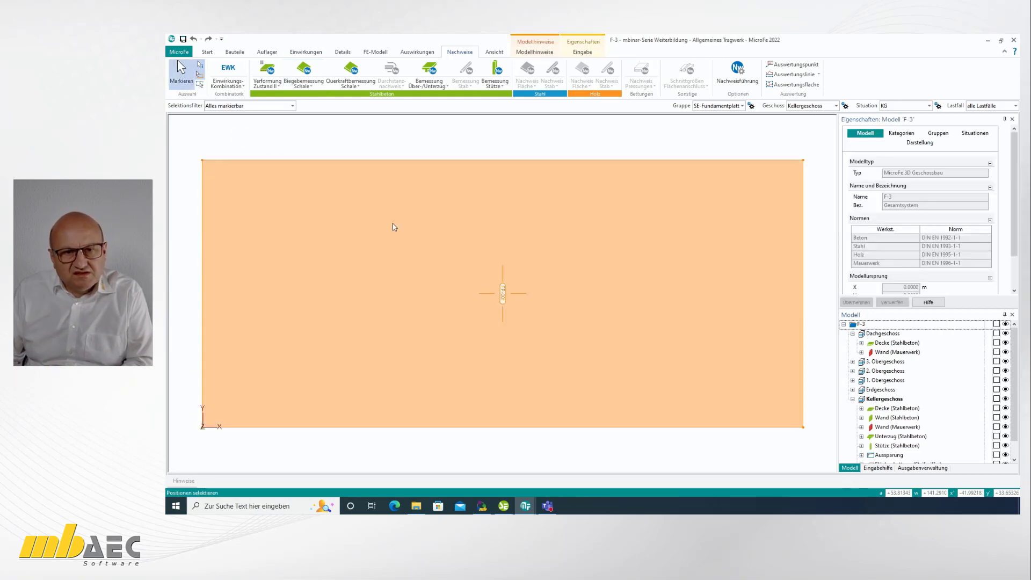
{"action": "left_click", "coordinate": [742, 105]}
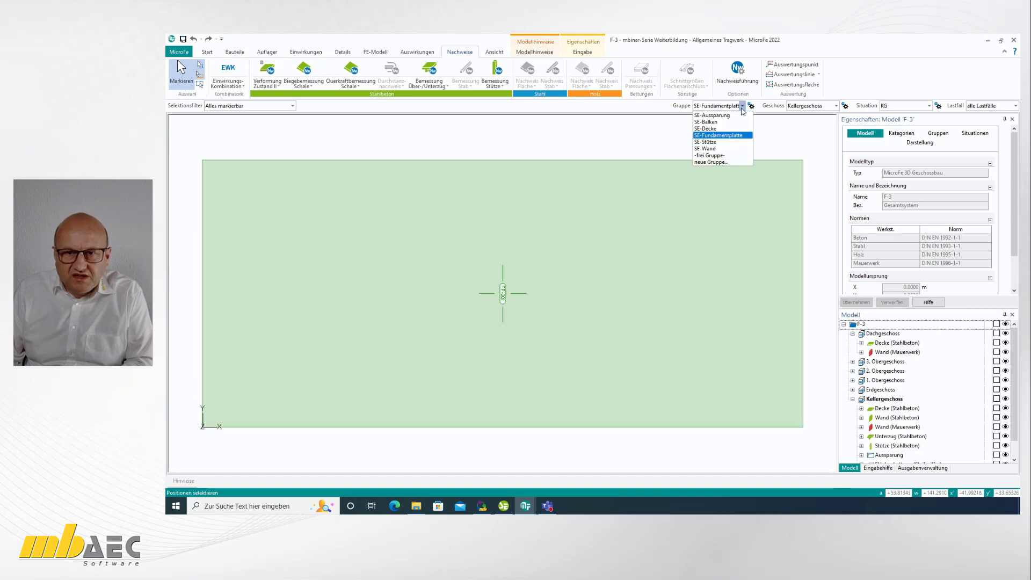
{"action": "left_click", "coordinate": [728, 155]}
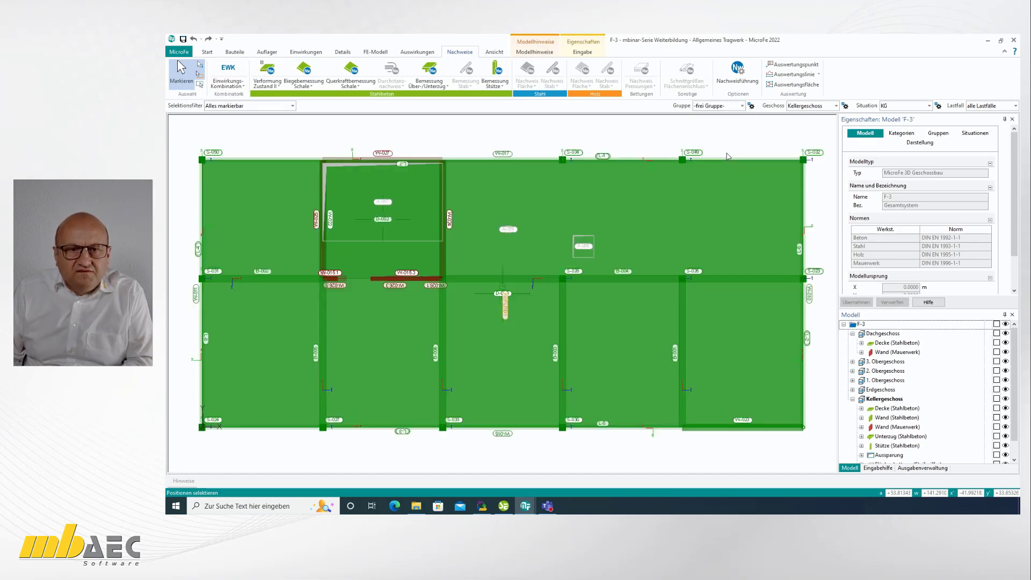
{"action": "left_click", "coordinate": [494, 52]}
{"action": "left_click", "coordinate": [467, 74]}
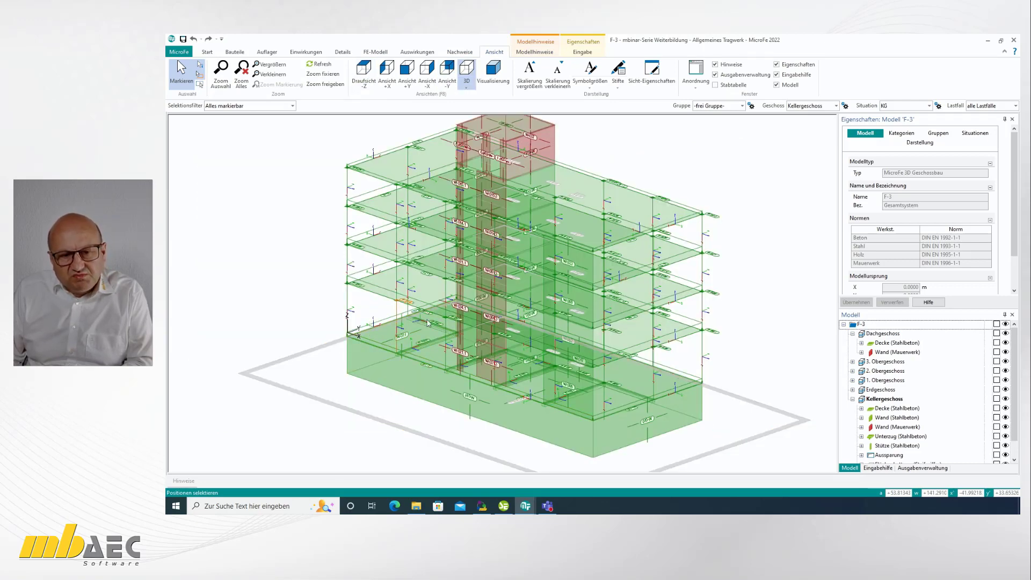
{"action": "mouse_move", "coordinate": [445, 317]}
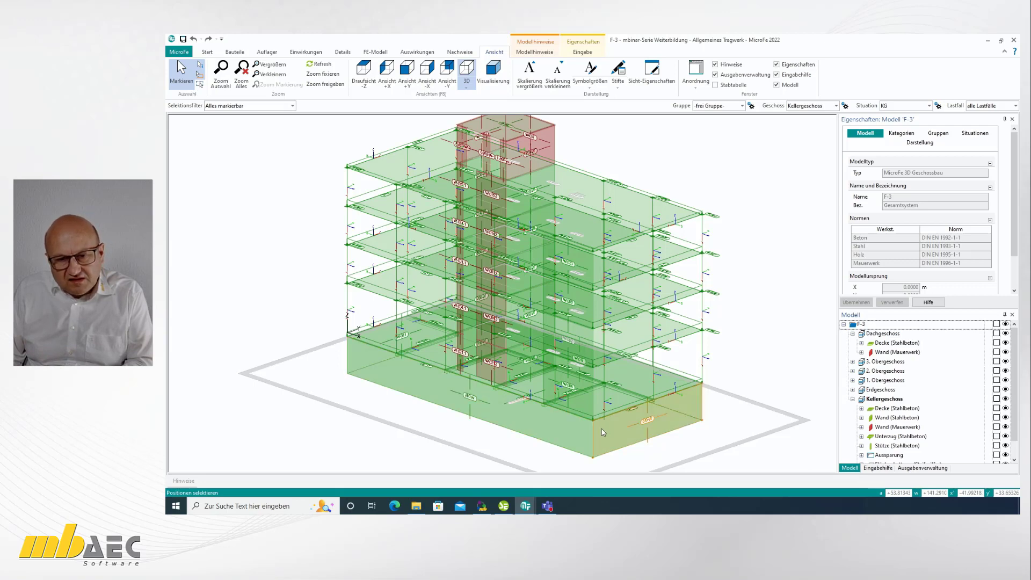
{"action": "mouse_move", "coordinate": [572, 425]}
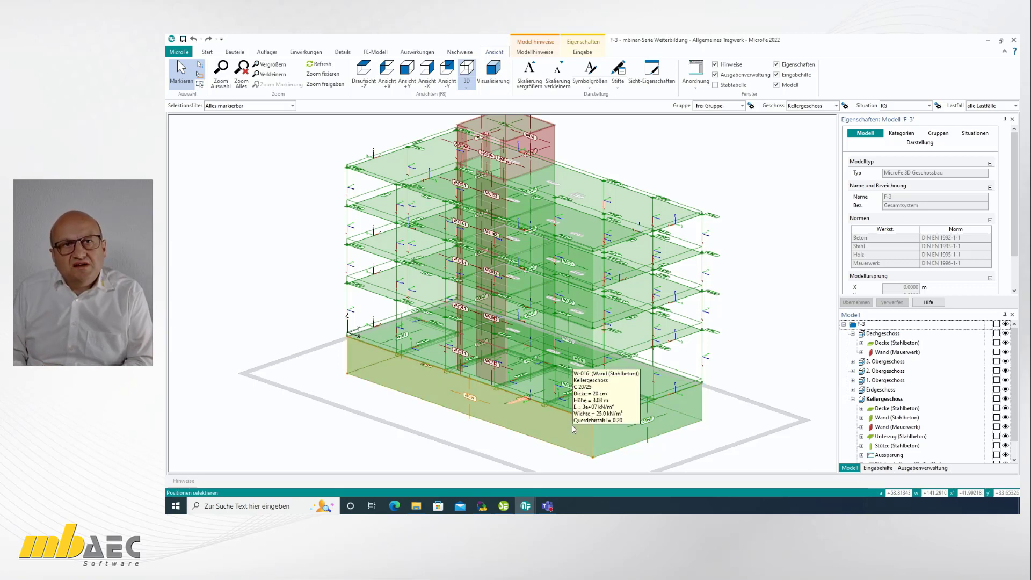